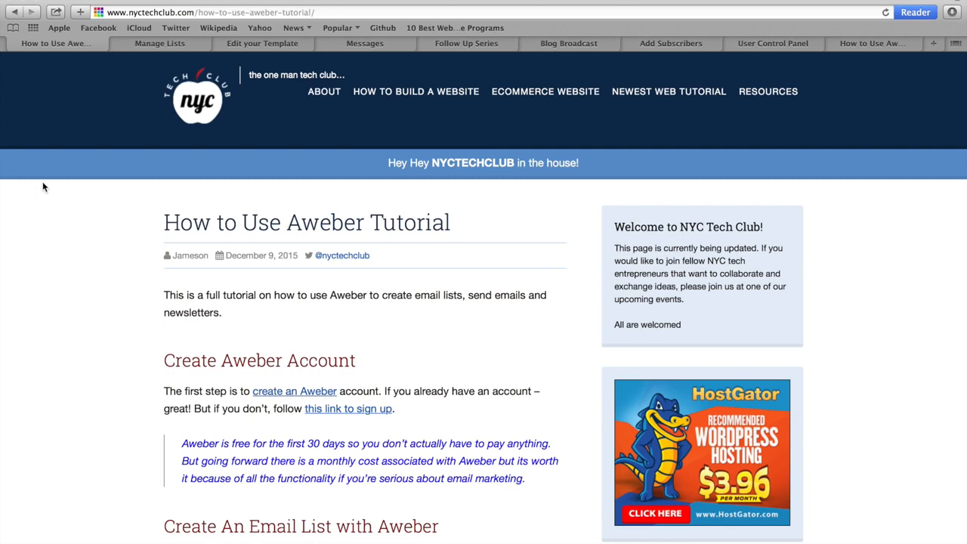
# Browse the AWeber lists, email template editor, drafts and follow-up series pages.
pyautogui.click(193, 45)
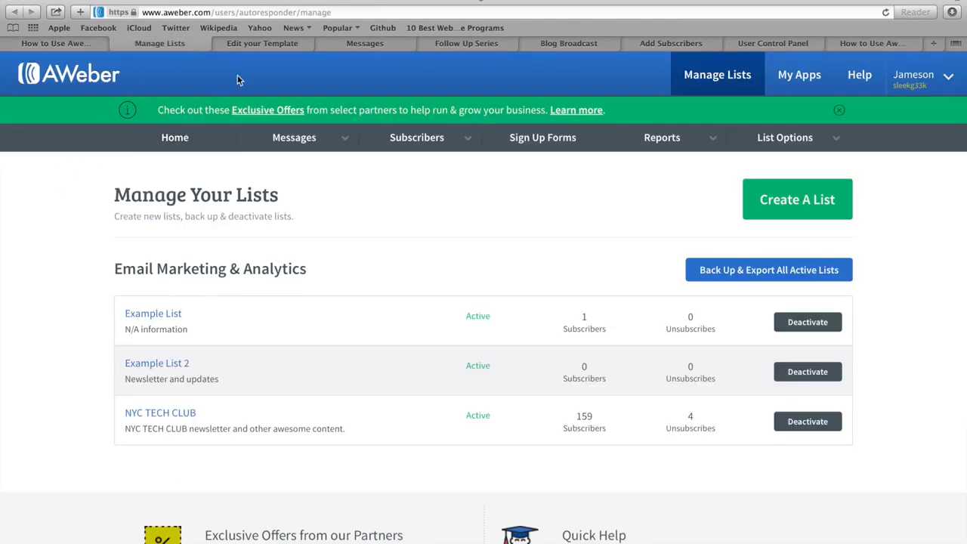
pyautogui.click(287, 42)
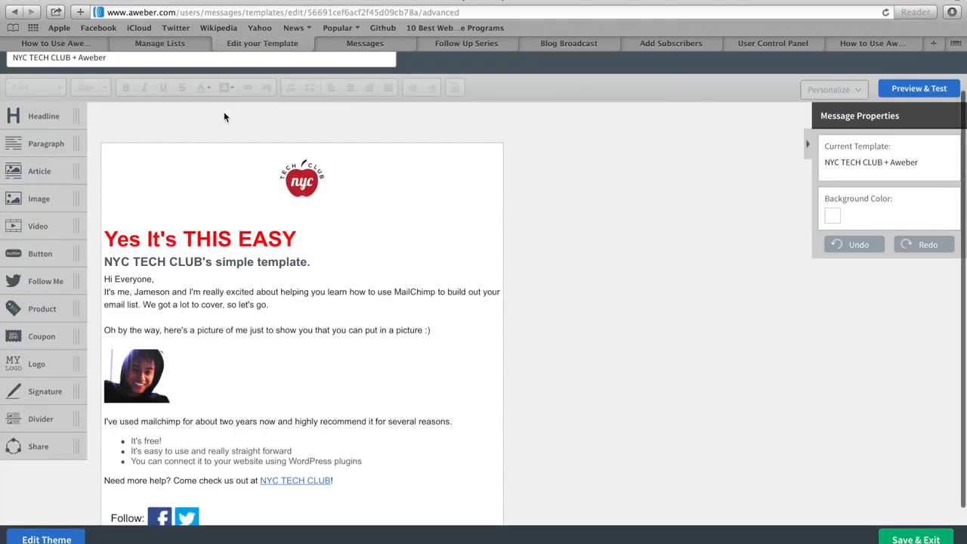
pyautogui.click(365, 42)
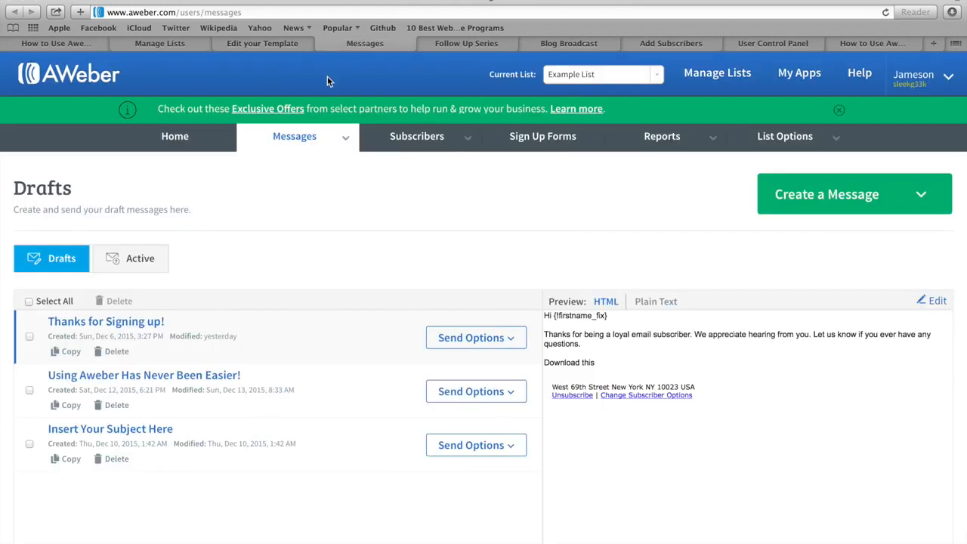
pyautogui.click(473, 44)
pyautogui.scroll(-2, 410, 120)
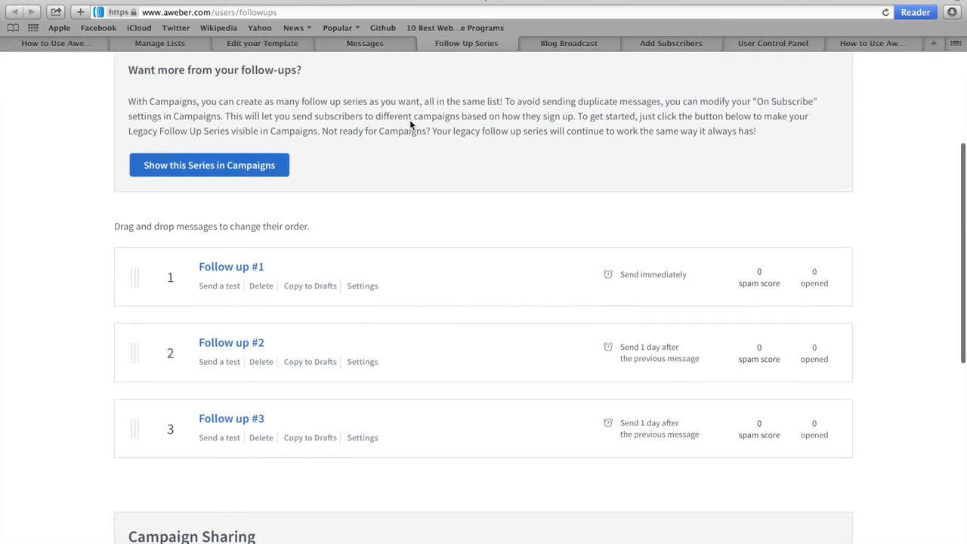
pyautogui.scroll(3, 410, 125)
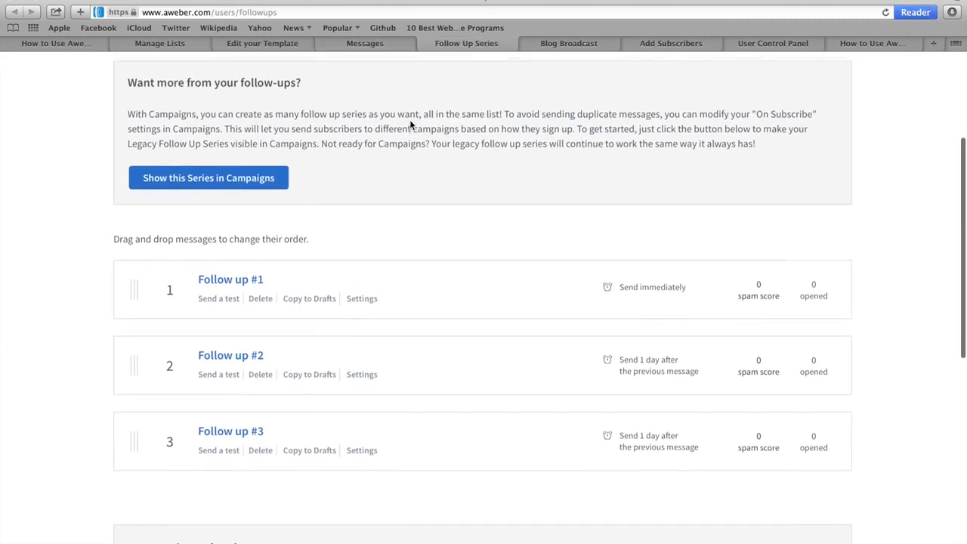
pyautogui.scroll(3, 410, 125)
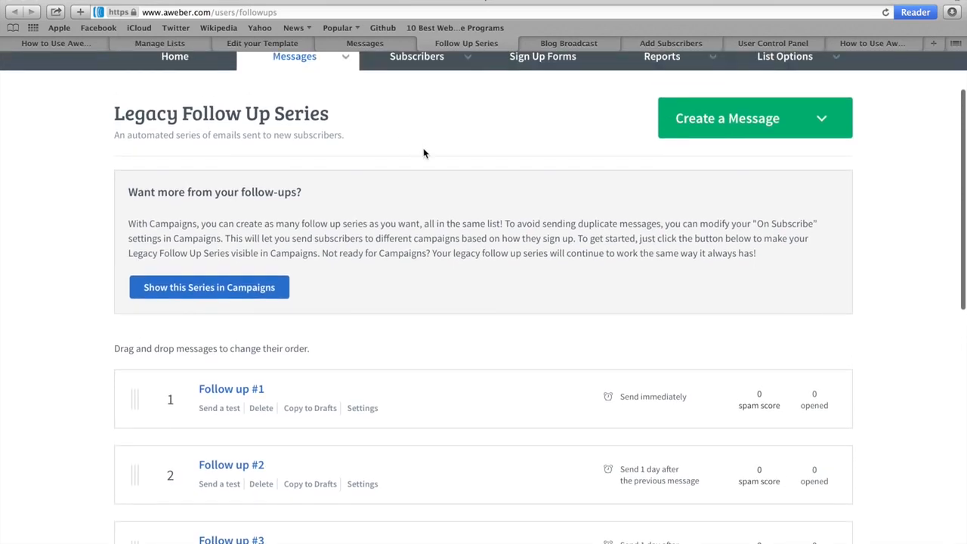
# Look over the Blog Broadcast, Add Subscribers and Account Overview pages, then return to the tutorial post.
pyautogui.click(568, 43)
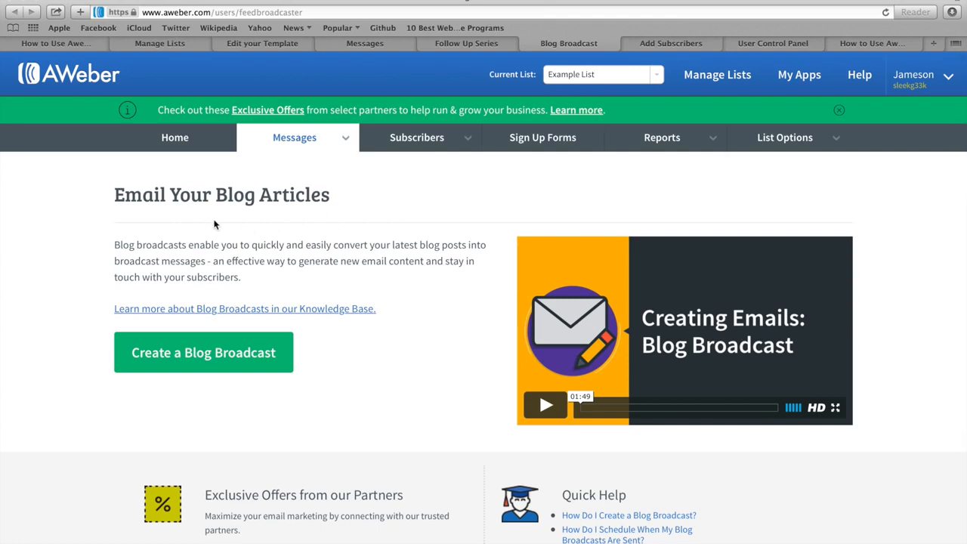
pyautogui.click(208, 356)
pyautogui.click(654, 42)
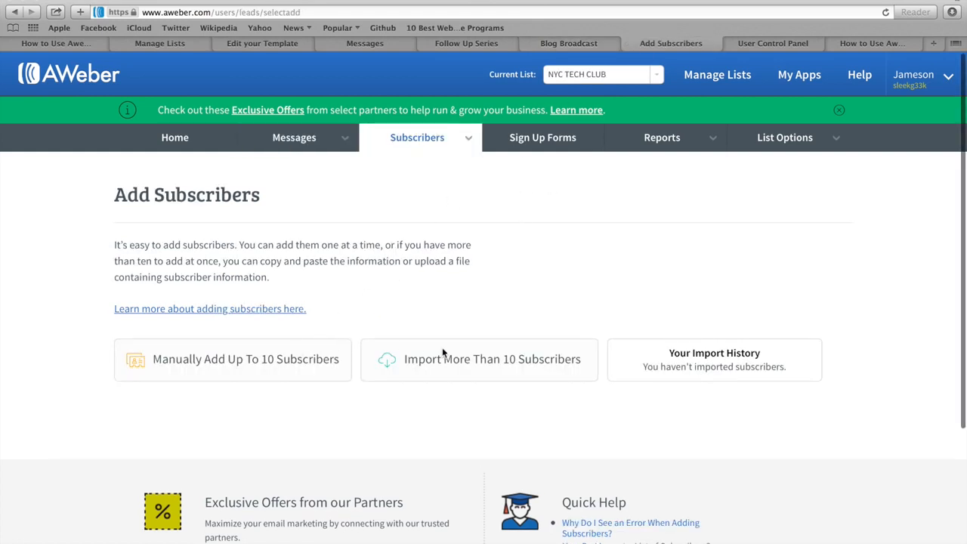
pyautogui.click(784, 43)
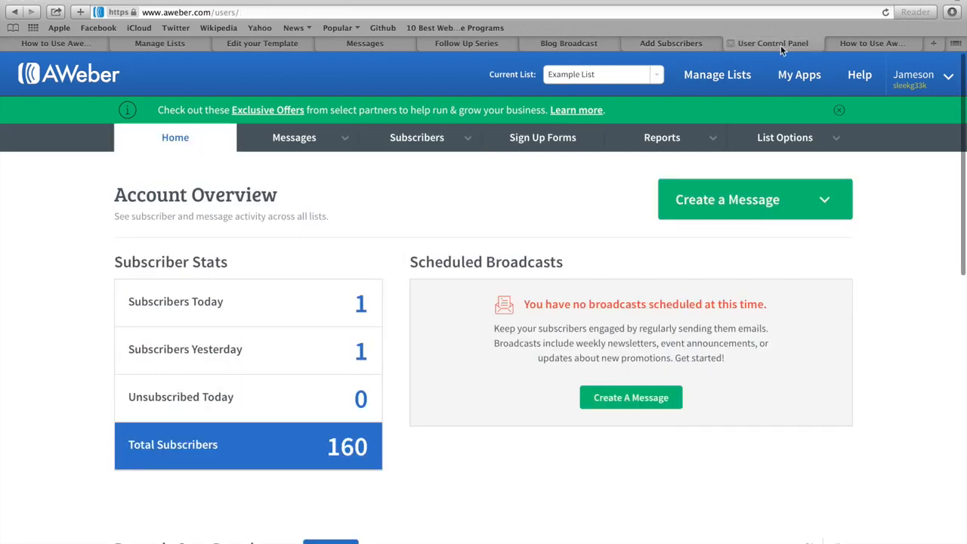
pyautogui.scroll(-3, 572, 219)
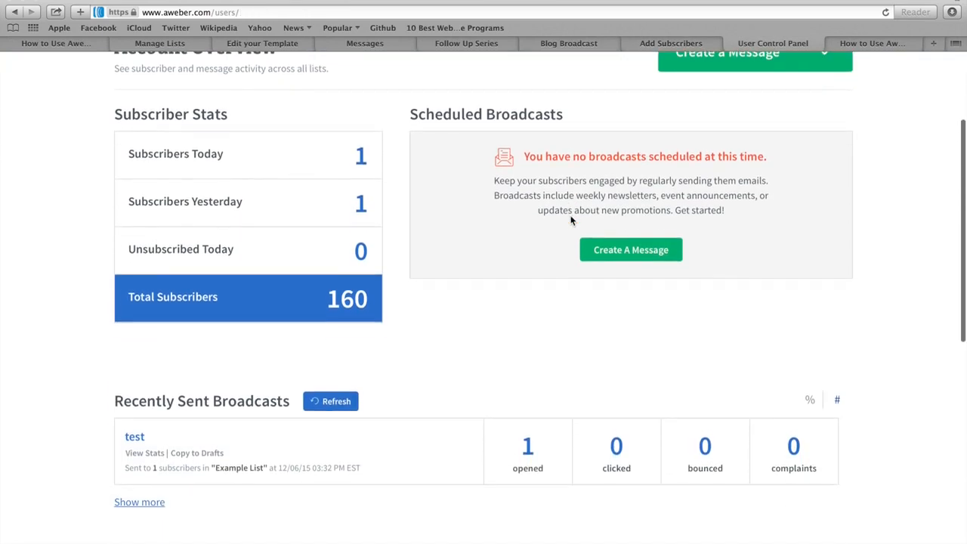
pyautogui.scroll(3, 571, 204)
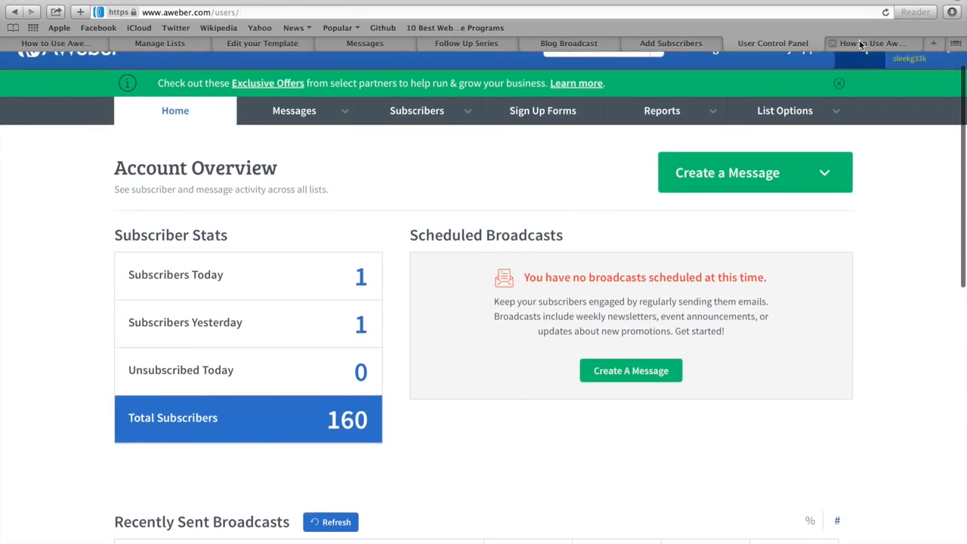
pyautogui.click(859, 43)
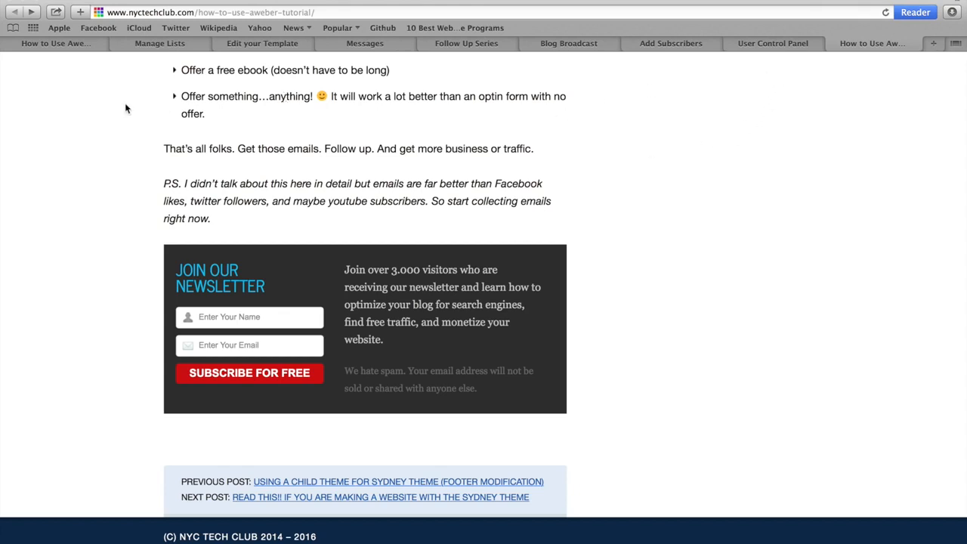
# Revisit the template editor and list management pages, then go back to the tutorial post.
pyautogui.click(254, 45)
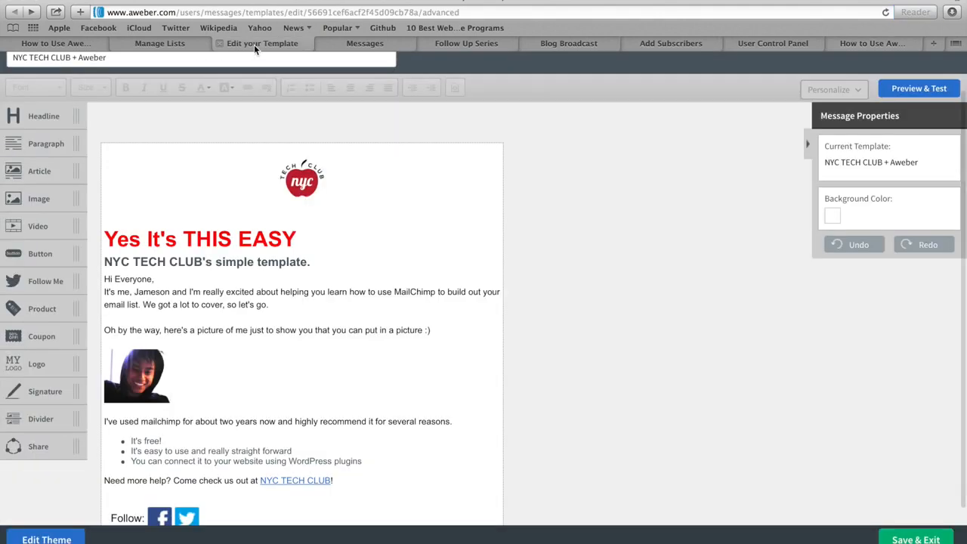
pyautogui.click(183, 45)
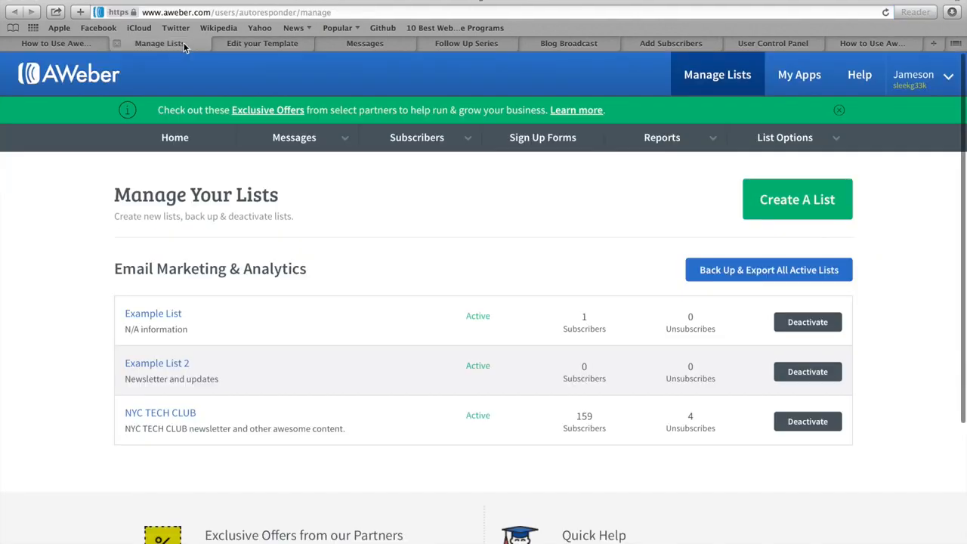
pyautogui.click(92, 45)
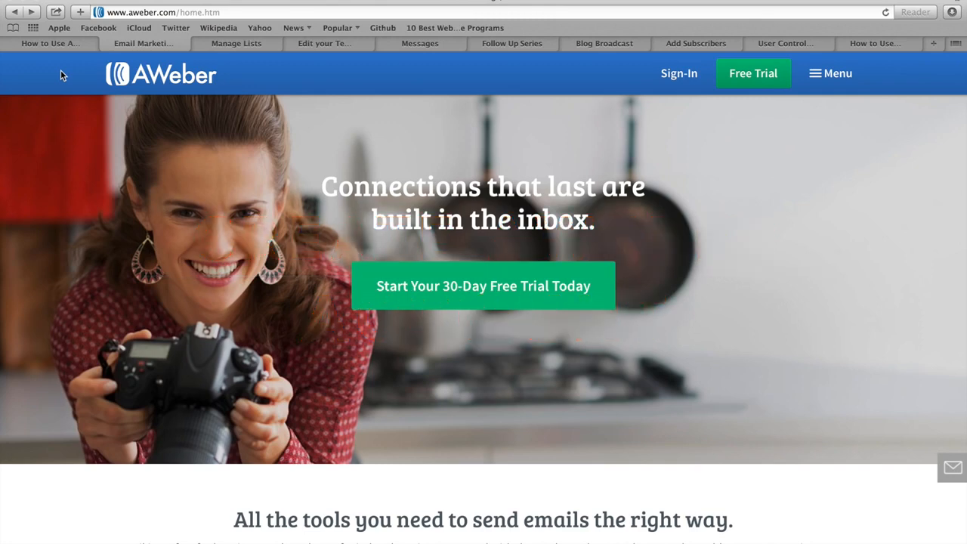
pyautogui.click(58, 43)
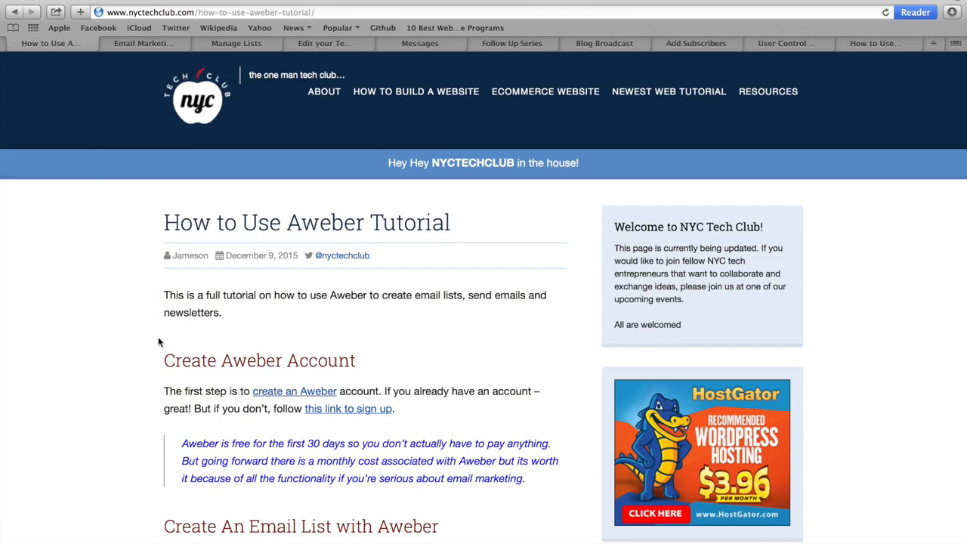
pyautogui.moveTo(163, 361); pyautogui.dragTo(361, 361)
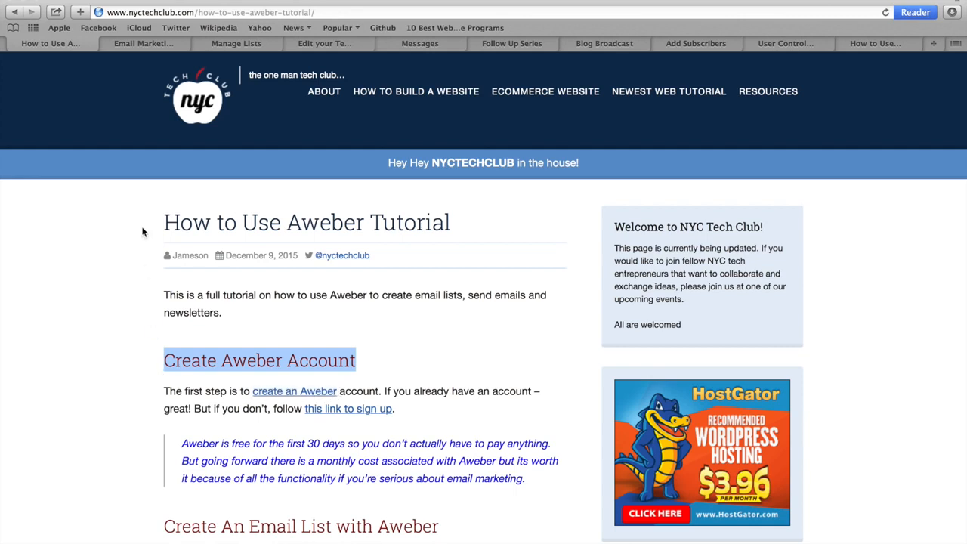
pyautogui.click(138, 47)
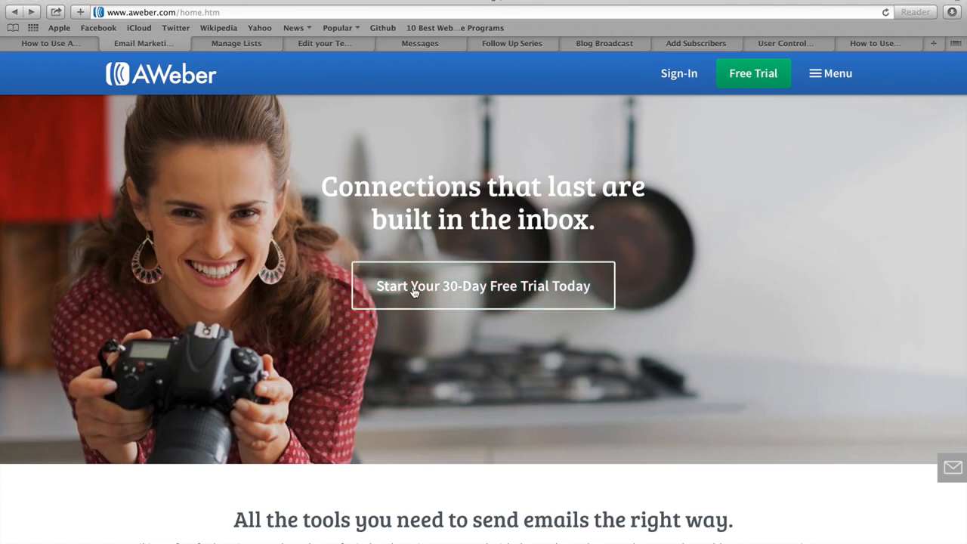
# Open the 30-day free trial order form and scroll down through it.
pyautogui.click(511, 293)
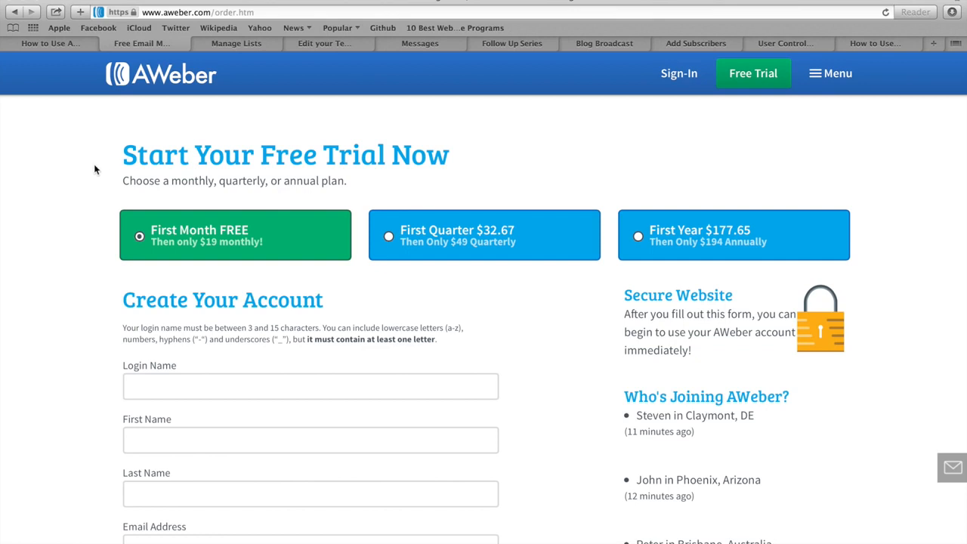
pyautogui.scroll(-1, 95, 170)
pyautogui.scroll(-5, 96, 169)
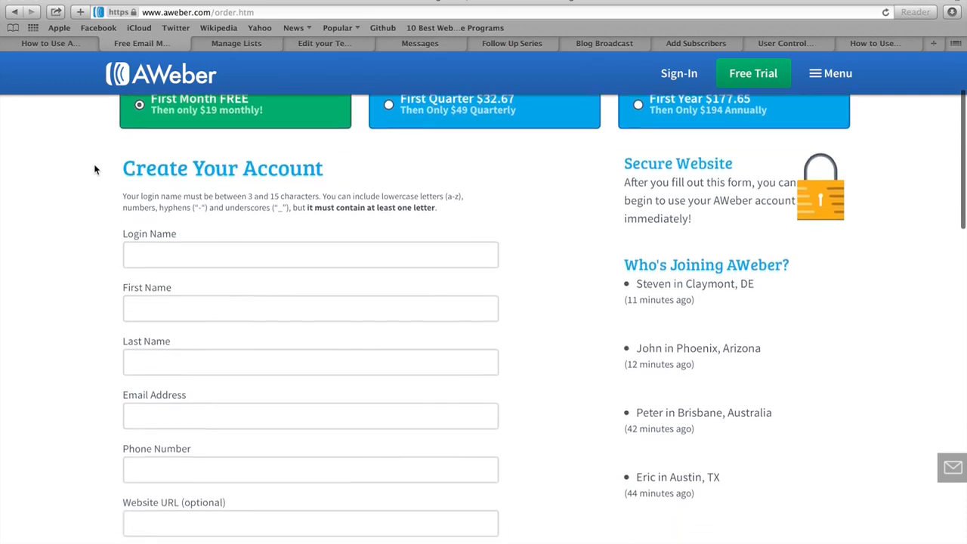
pyautogui.scroll(-6, 95, 170)
pyautogui.scroll(-6, 95, 169)
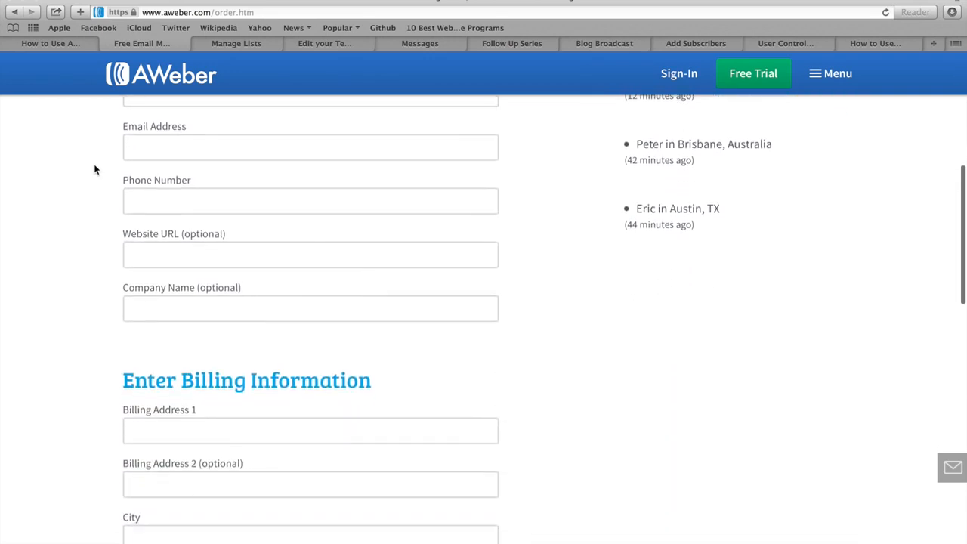
pyautogui.scroll(-1, 95, 169)
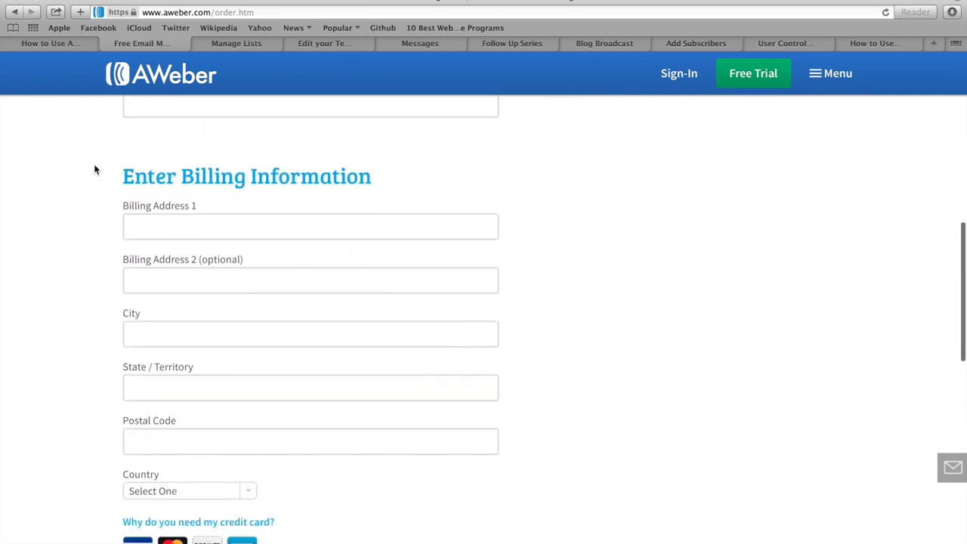
pyautogui.scroll(-1, 95, 170)
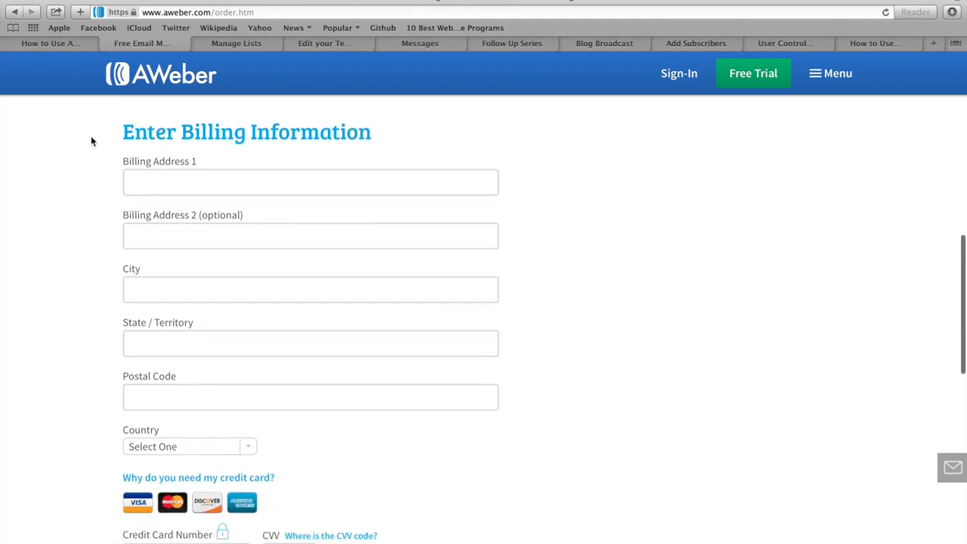
pyautogui.scroll(-2, 108, 139)
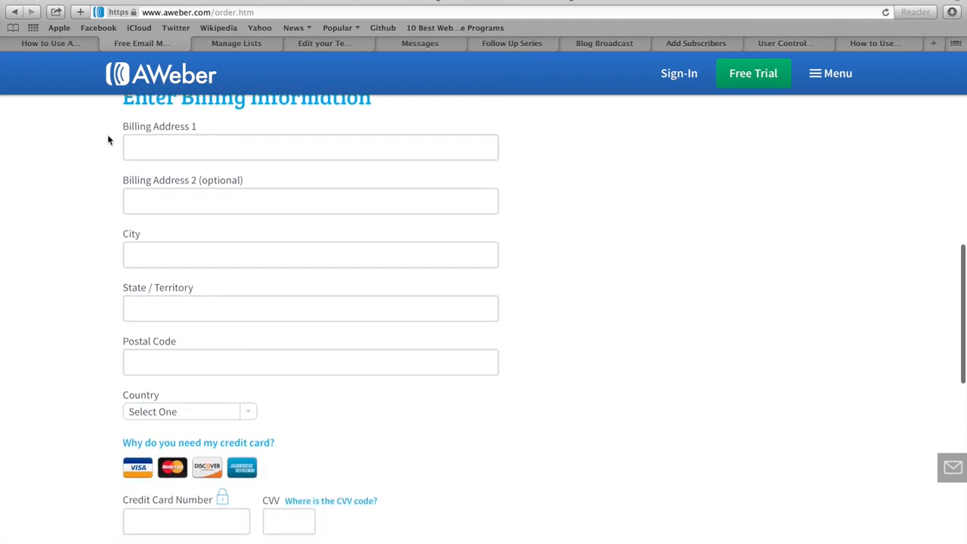
pyautogui.scroll(-4, 108, 139)
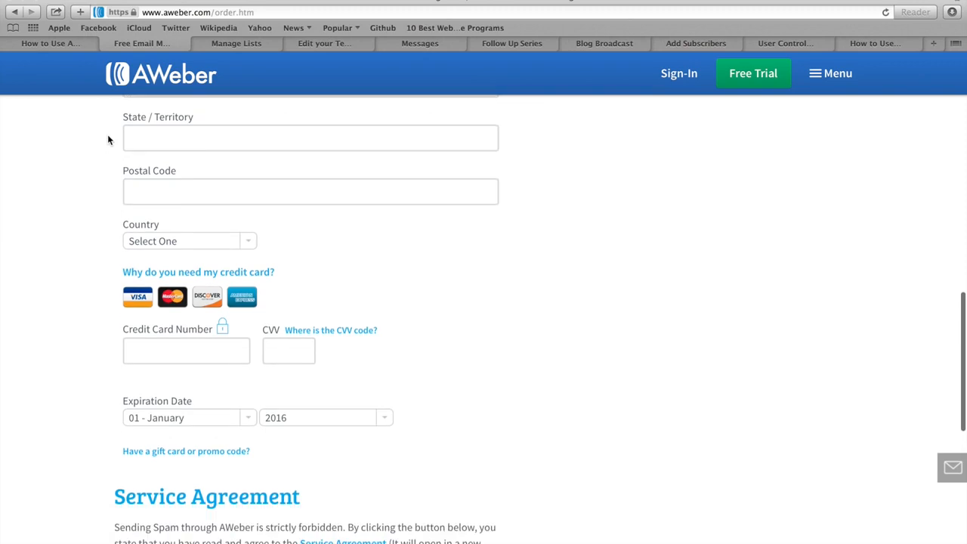
pyautogui.scroll(-3, 108, 139)
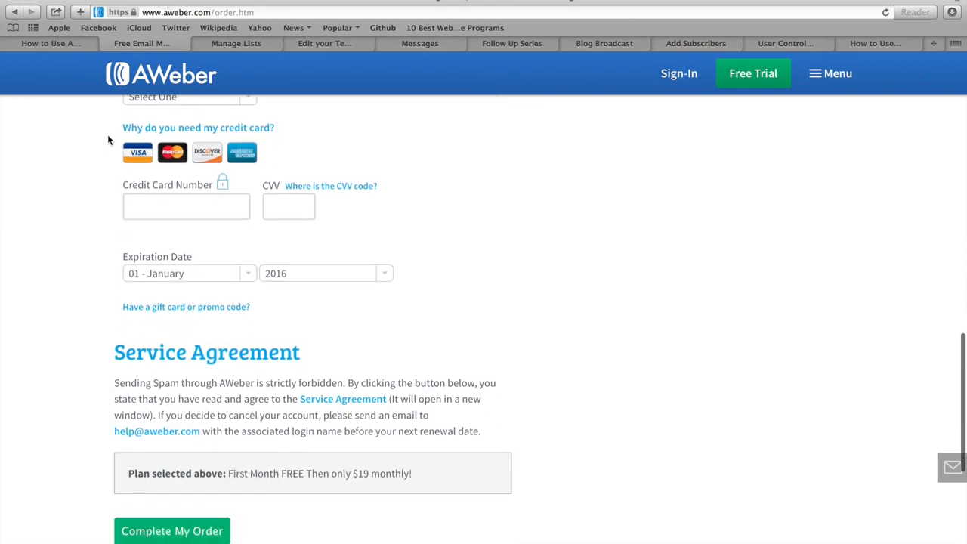
pyautogui.scroll(-3, 107, 139)
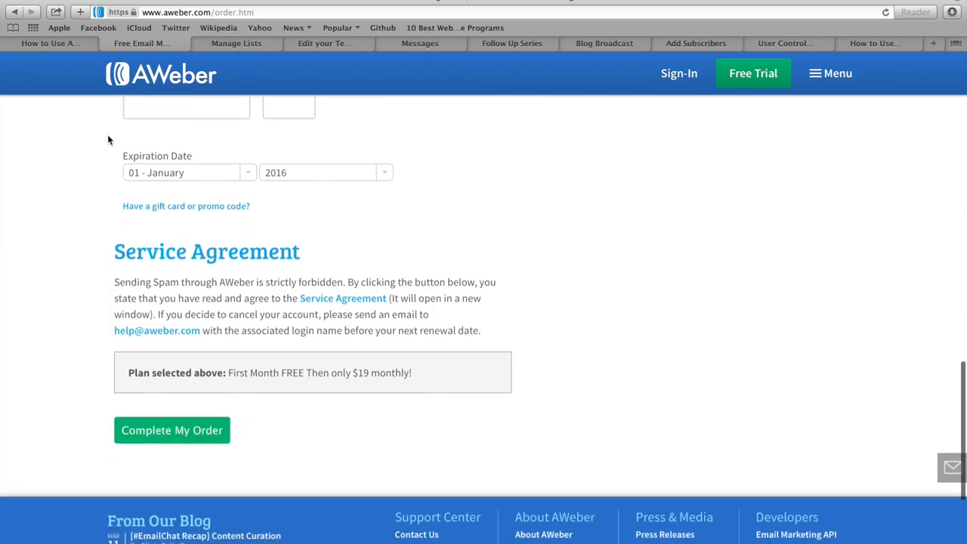
pyautogui.scroll(-2, 108, 139)
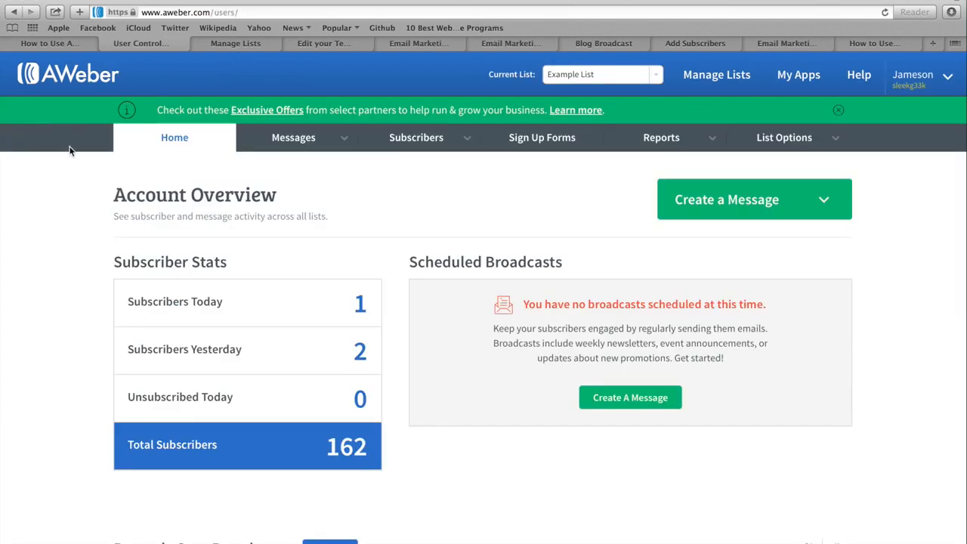
pyautogui.scroll(-6, 70, 151)
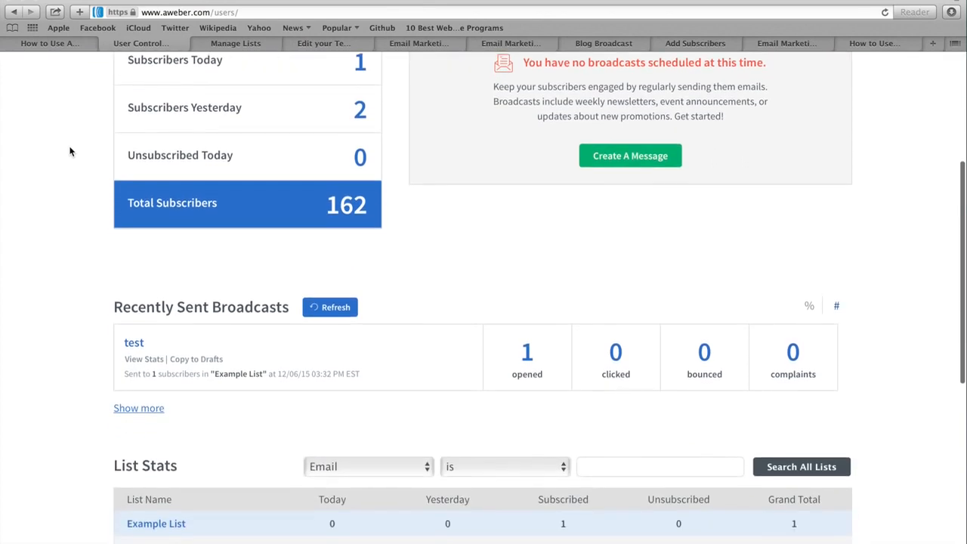
pyautogui.scroll(-7, 69, 151)
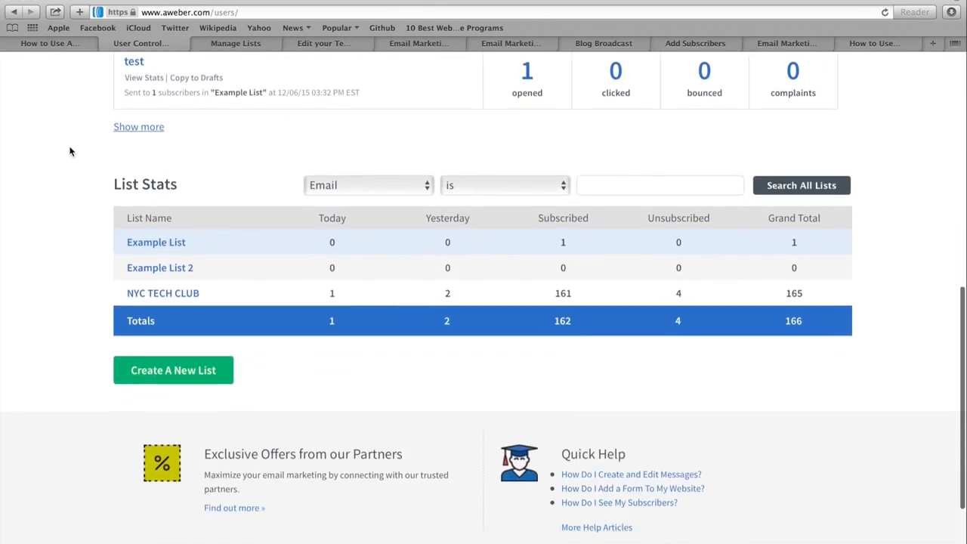
pyautogui.scroll(-3, 70, 151)
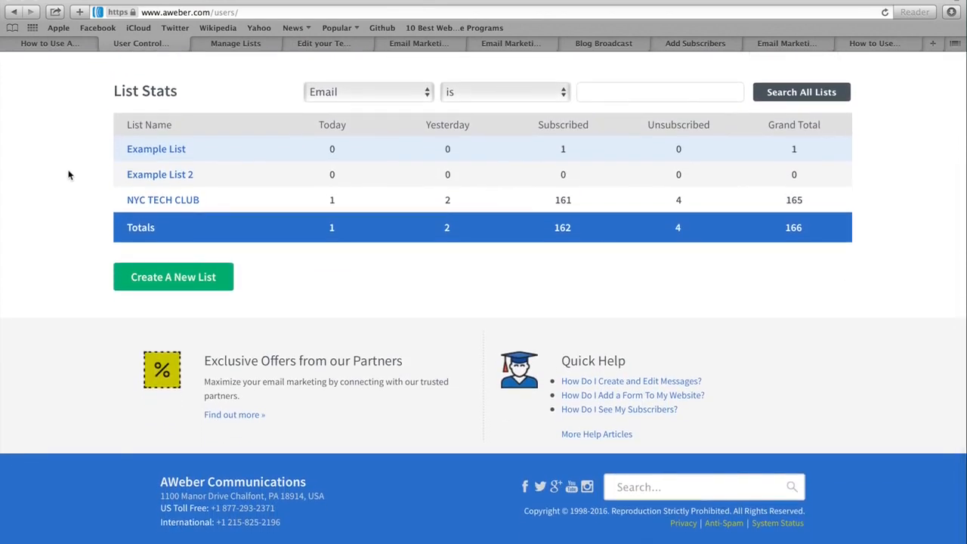
pyautogui.scroll(5, 76, 223)
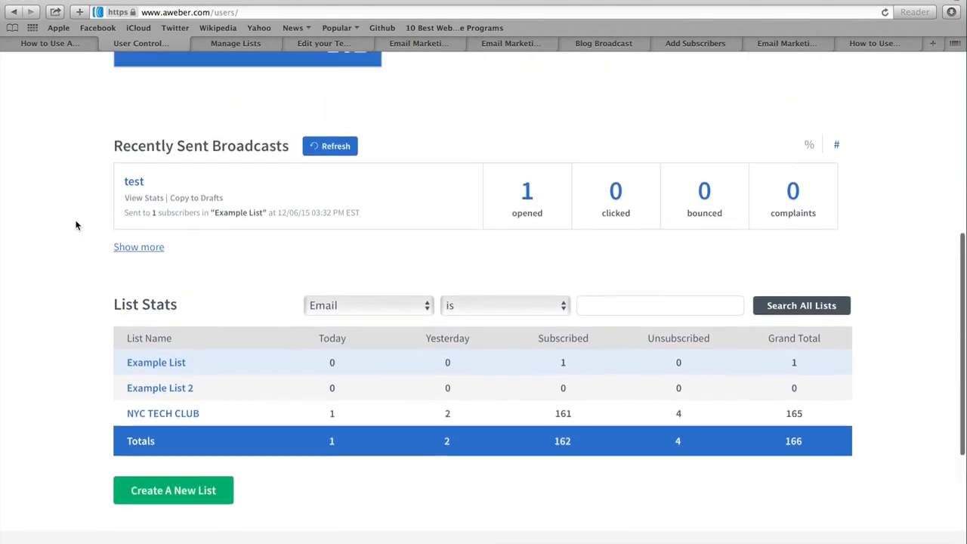
pyautogui.scroll(9, 75, 222)
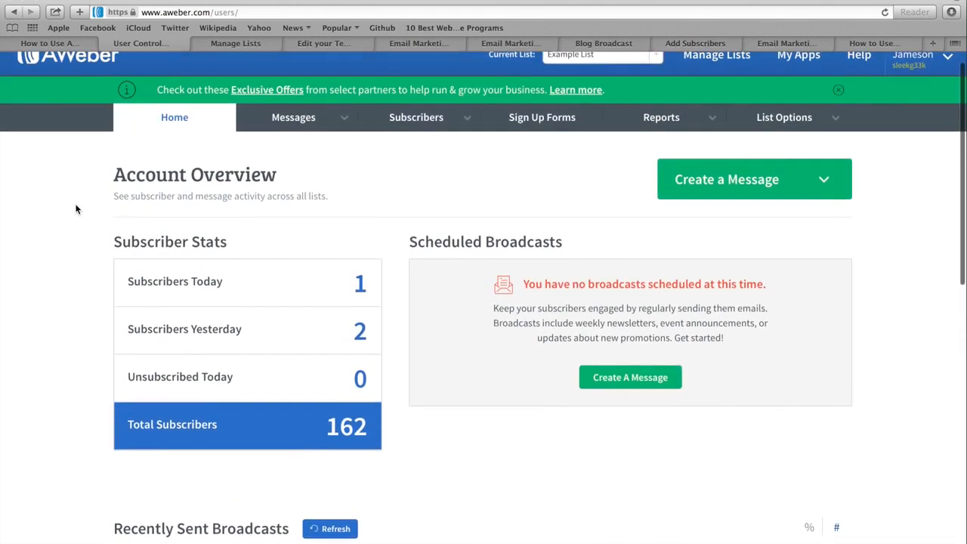
pyautogui.scroll(1, 75, 209)
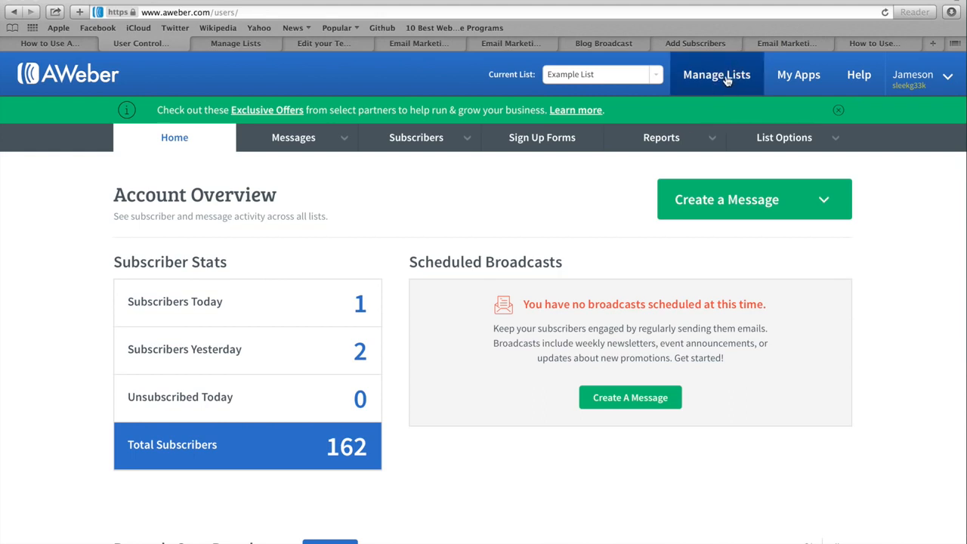
pyautogui.scroll(-10, 487, 185)
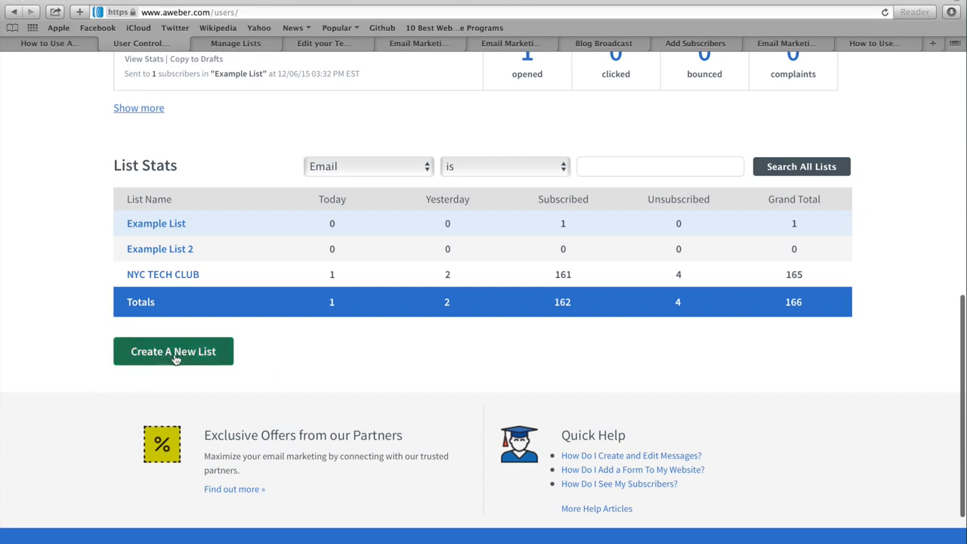
# Start a new list and accept the company and sender details.
pyautogui.click(175, 358)
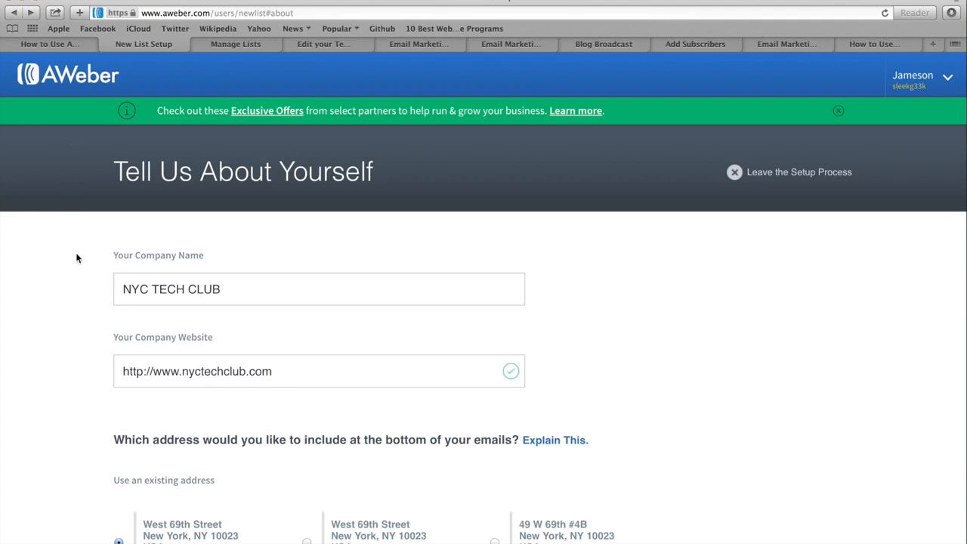
pyautogui.scroll(-2, 76, 258)
pyautogui.scroll(-8, 77, 258)
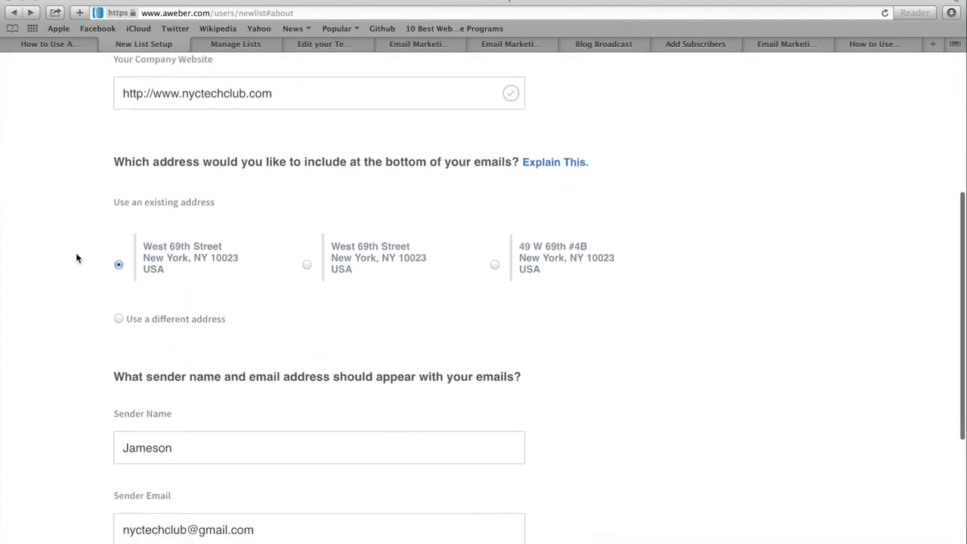
pyautogui.scroll(-3, 76, 258)
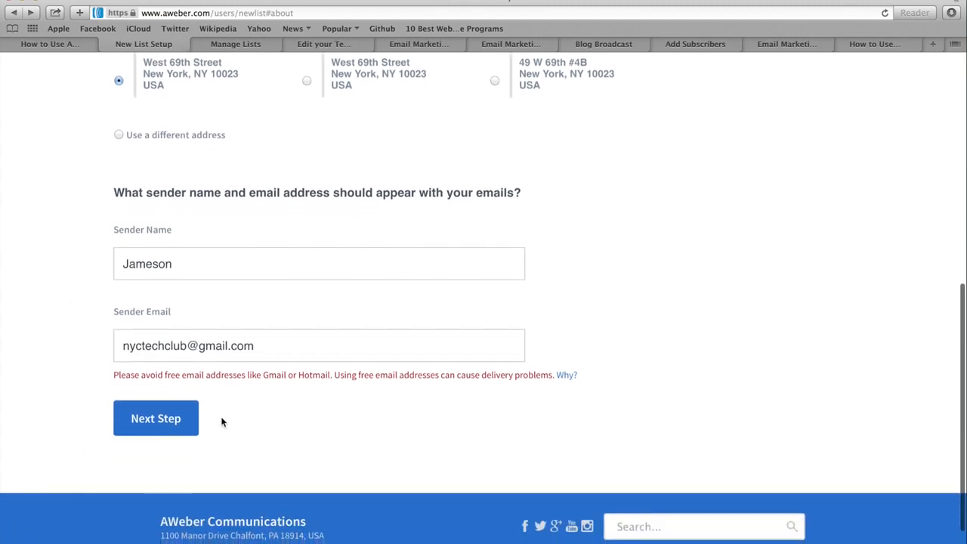
pyautogui.click(191, 420)
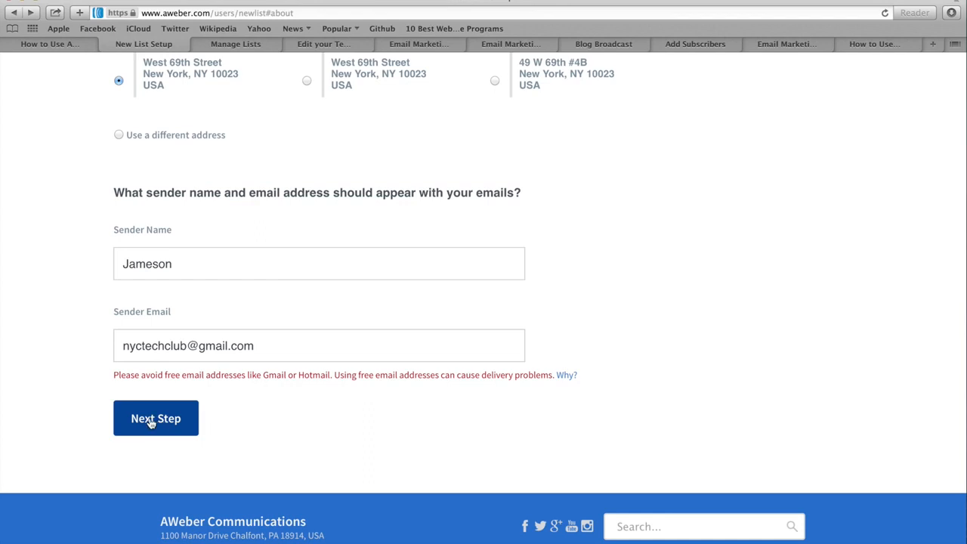
# Name the list Test 123 with description 'This is a test list' and continue.
pyautogui.click(151, 422)
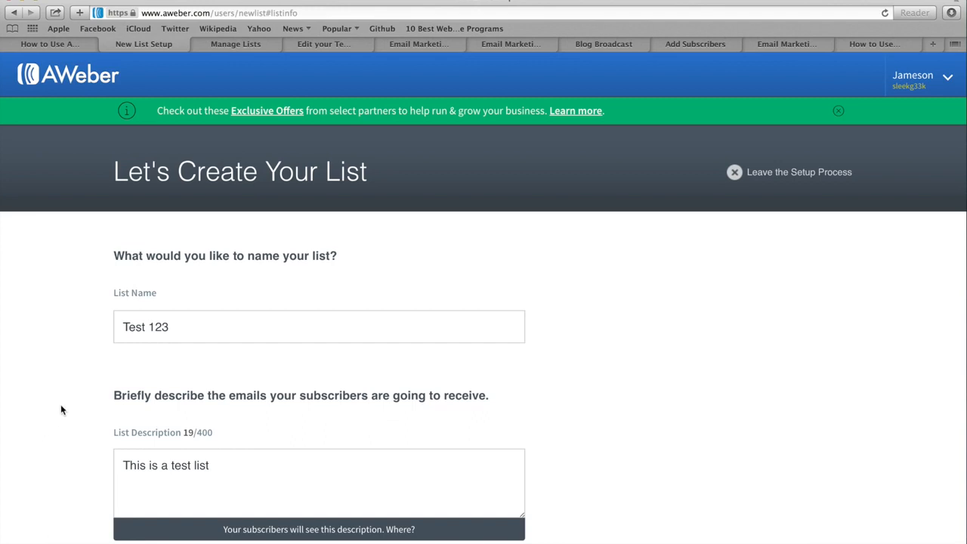
pyautogui.scroll(-5, 61, 406)
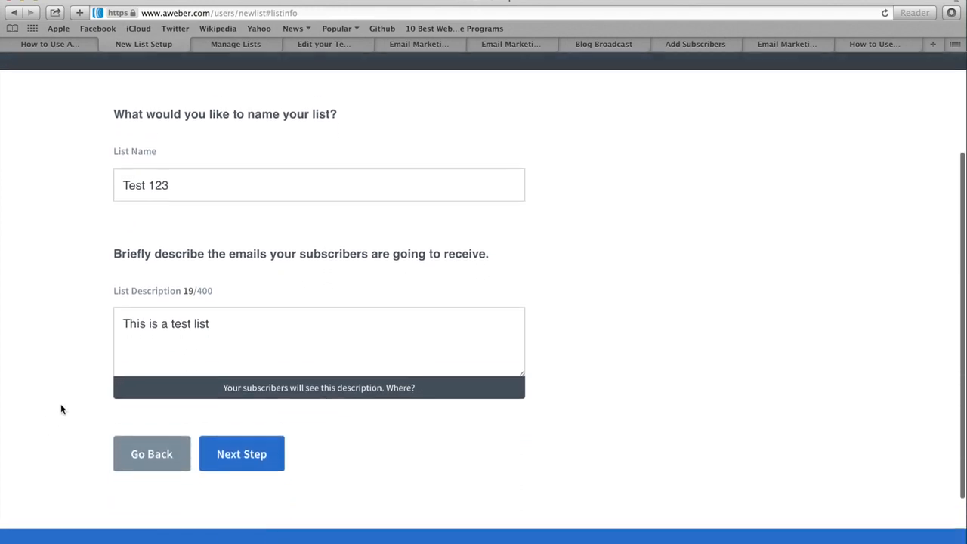
pyautogui.click(241, 449)
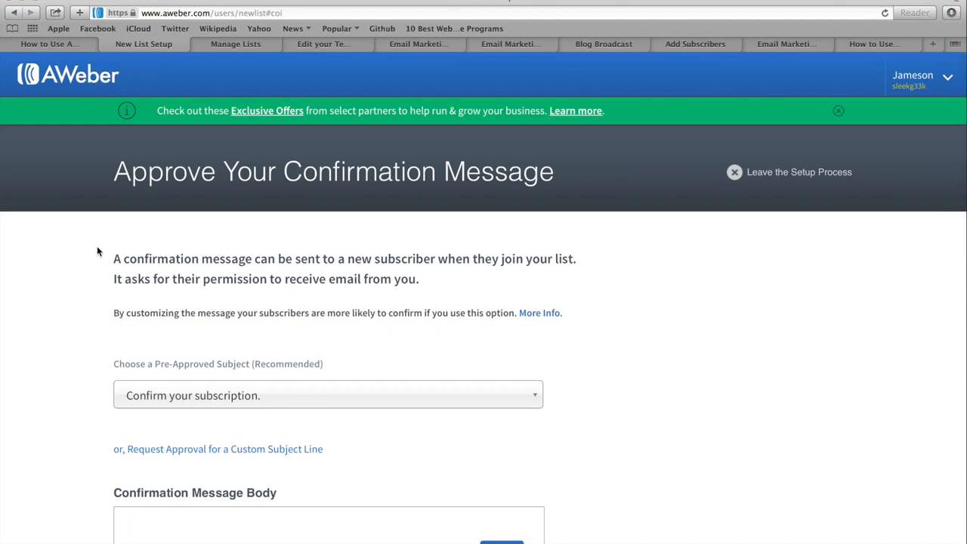
# Keep 'Confirm your subscription.' as the pre-approved subject and approve it to create Test 123.
pyautogui.scroll(-2, 96, 231)
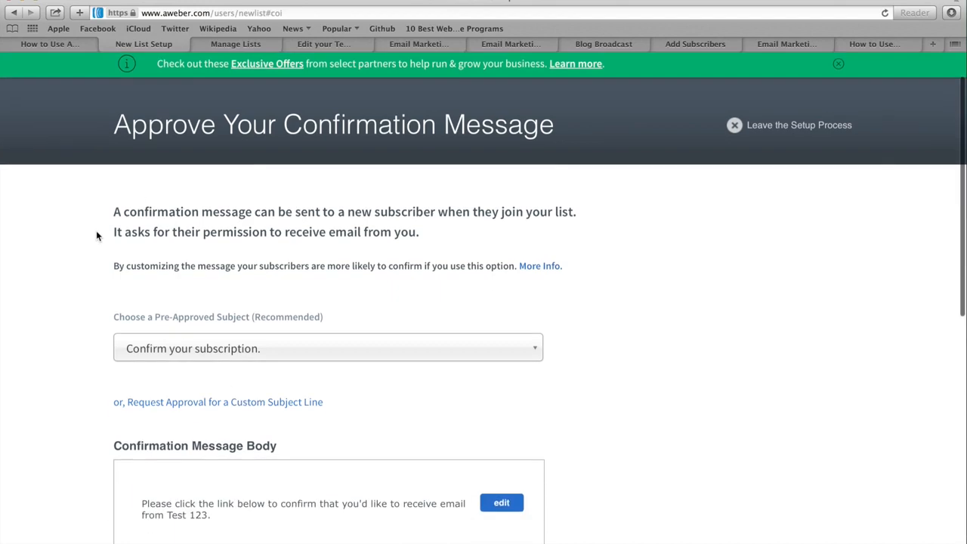
pyautogui.scroll(-3, 96, 236)
pyautogui.scroll(-2, 96, 236)
pyautogui.scroll(-2, 96, 235)
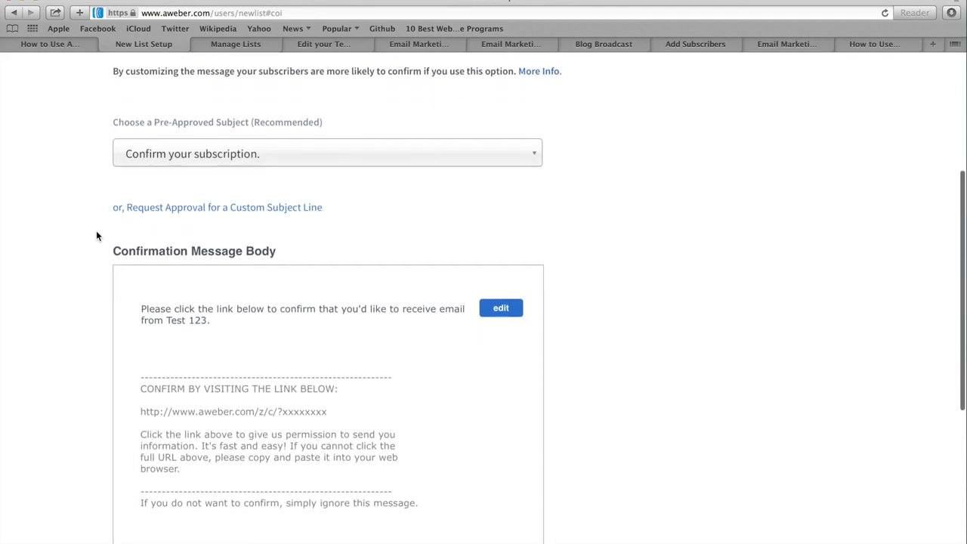
pyautogui.click(180, 154)
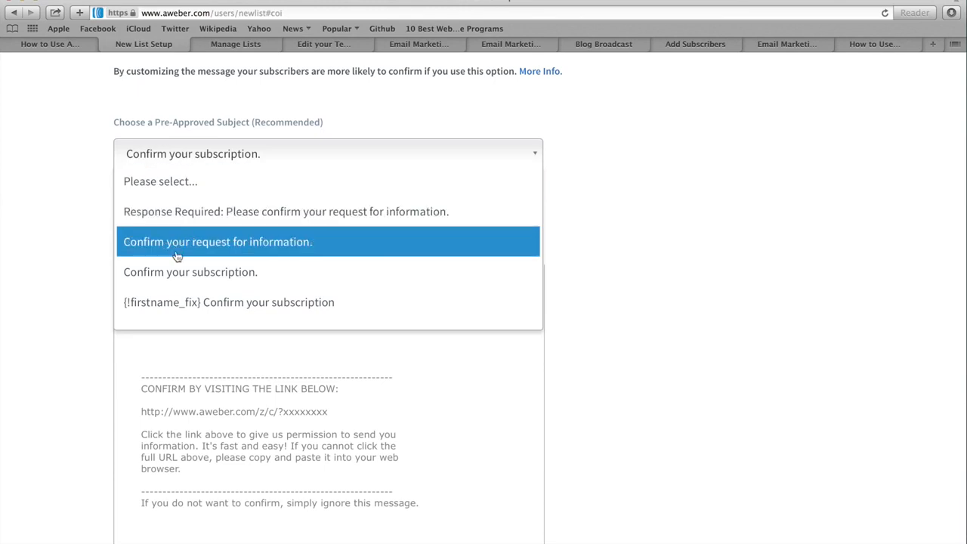
pyautogui.click(80, 208)
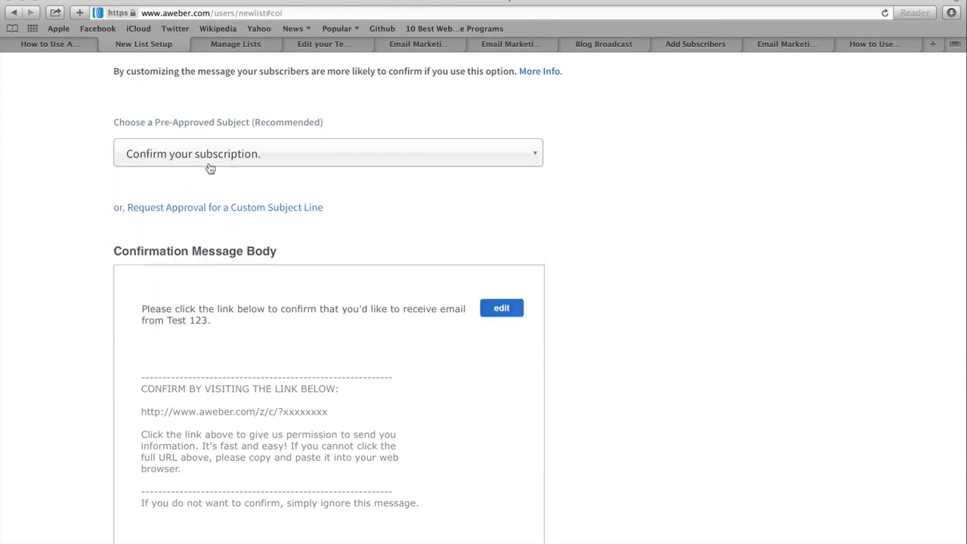
pyautogui.scroll(-1, 79, 243)
pyautogui.scroll(-3, 78, 243)
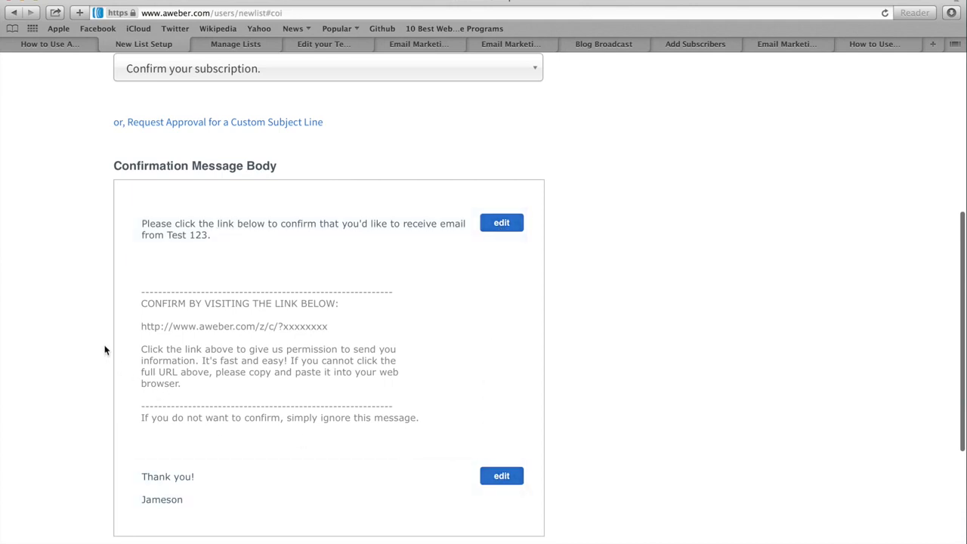
pyautogui.scroll(-3, 105, 349)
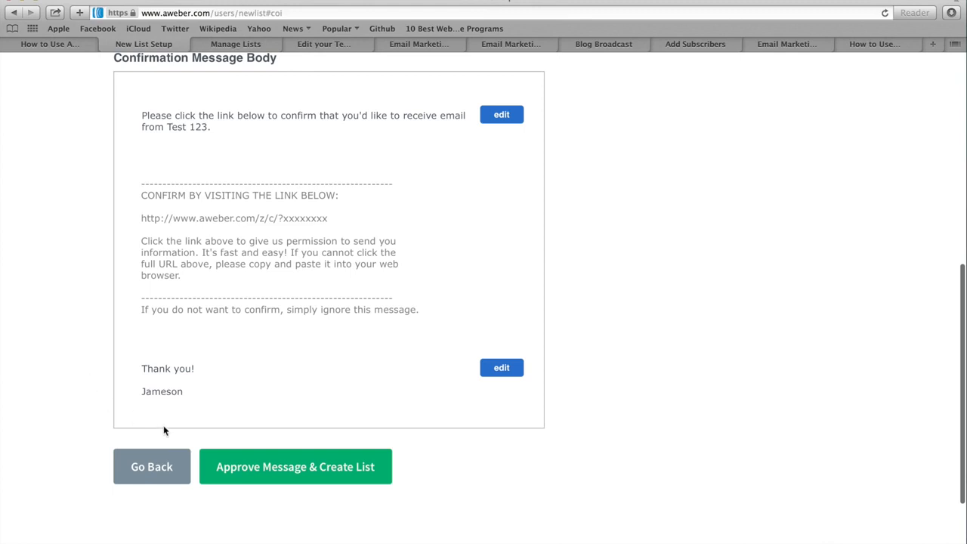
pyautogui.click(307, 468)
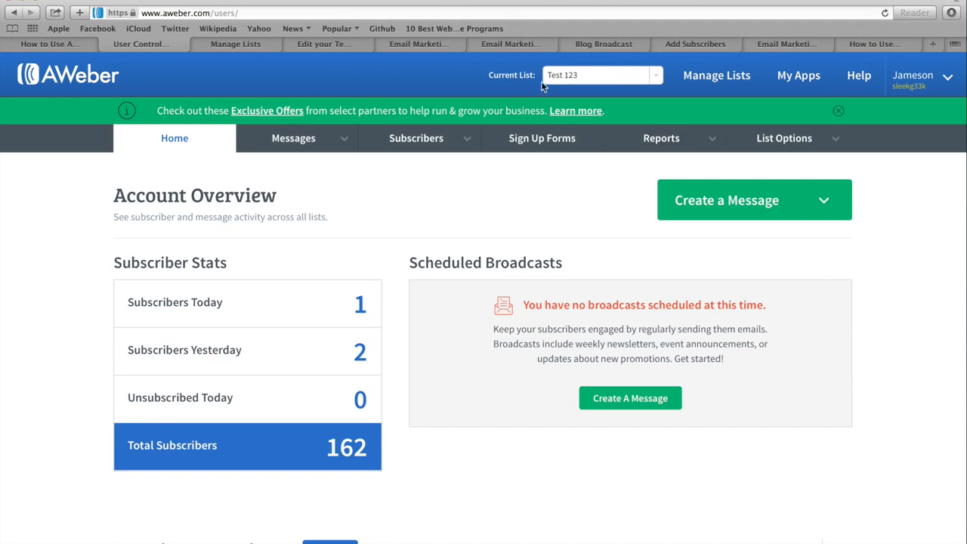
pyautogui.moveTo(486, 76); pyautogui.dragTo(535, 76)
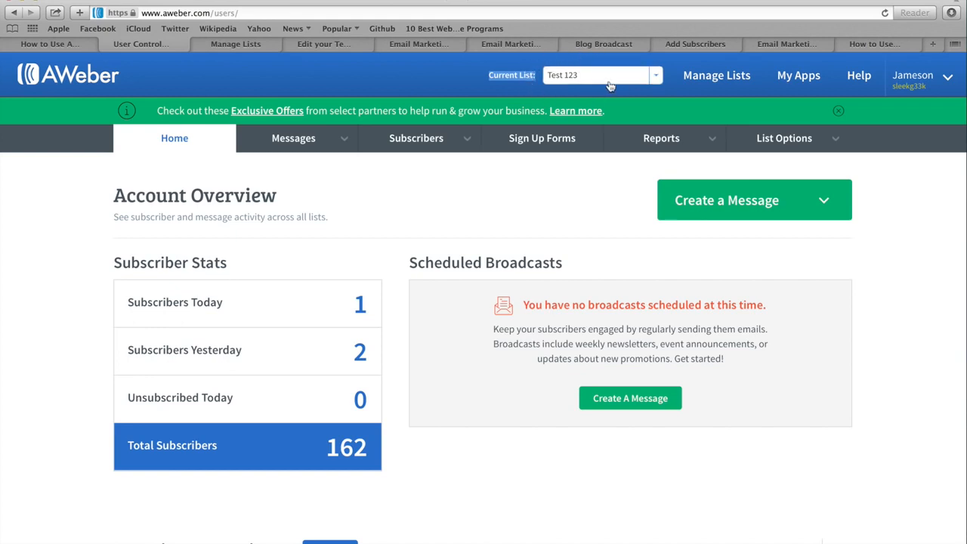
pyautogui.click(656, 77)
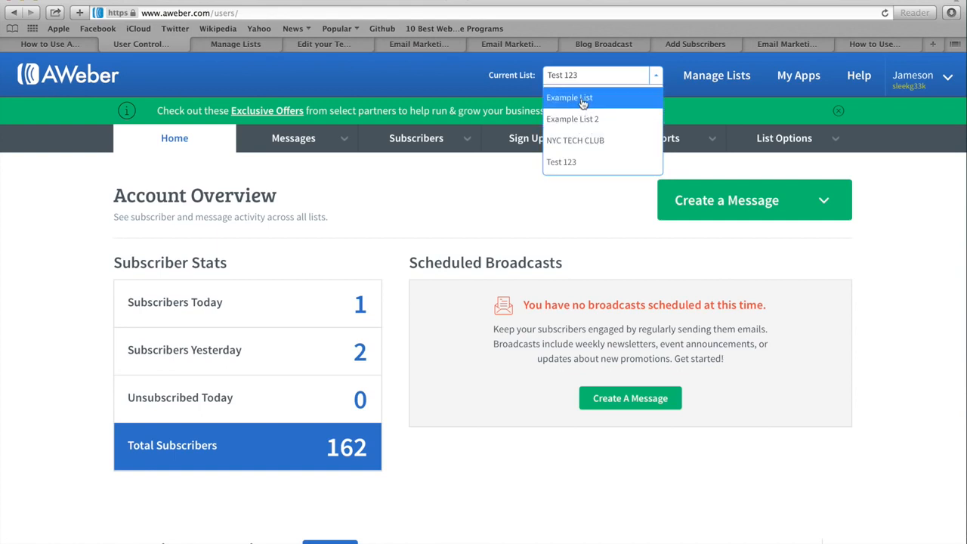
pyautogui.click(556, 197)
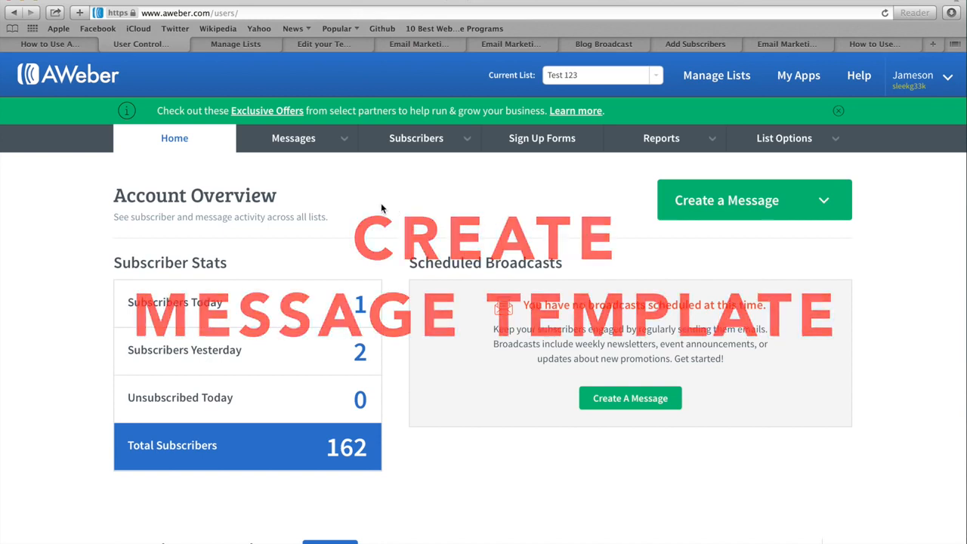
# Go to Messages > Email Template Manager and start from an AWeber template design.
pyautogui.click(291, 140)
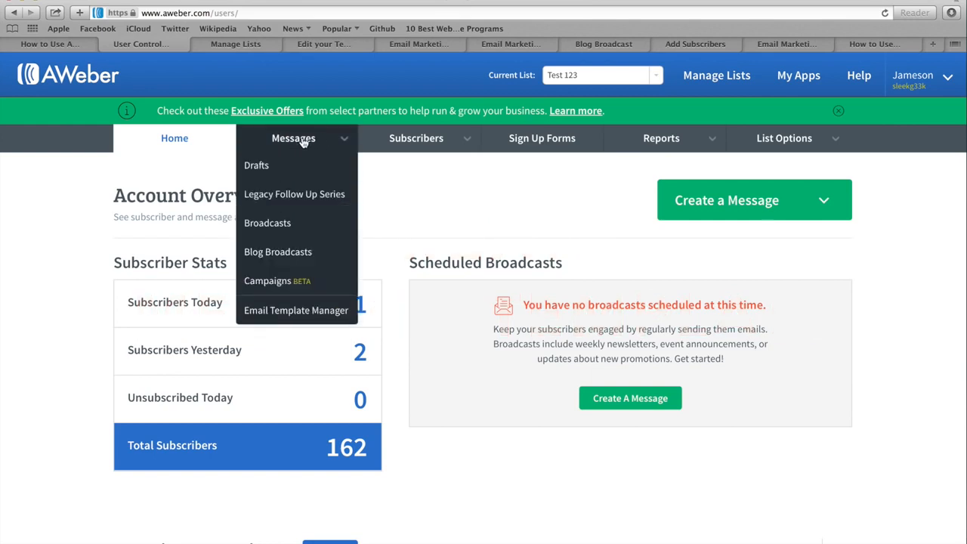
pyautogui.click(300, 315)
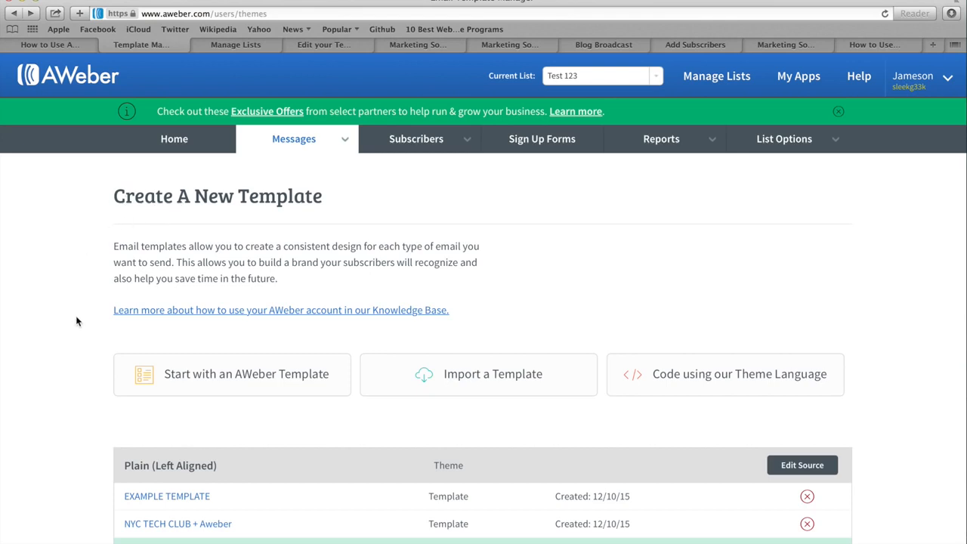
pyautogui.click(234, 378)
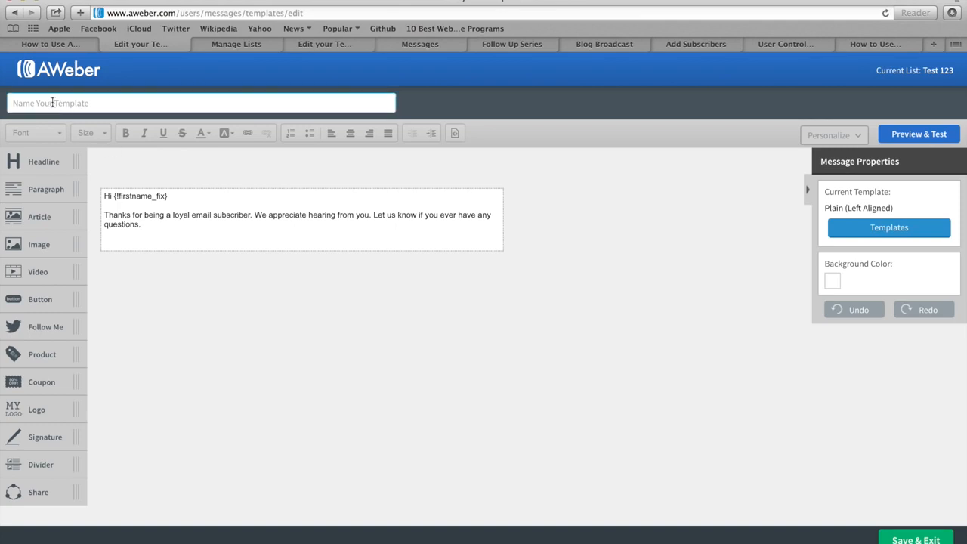
# Enter 'Test 123 Template' as the template name.
pyautogui.click(25, 103)
pyautogui.write('Test 123 Template')
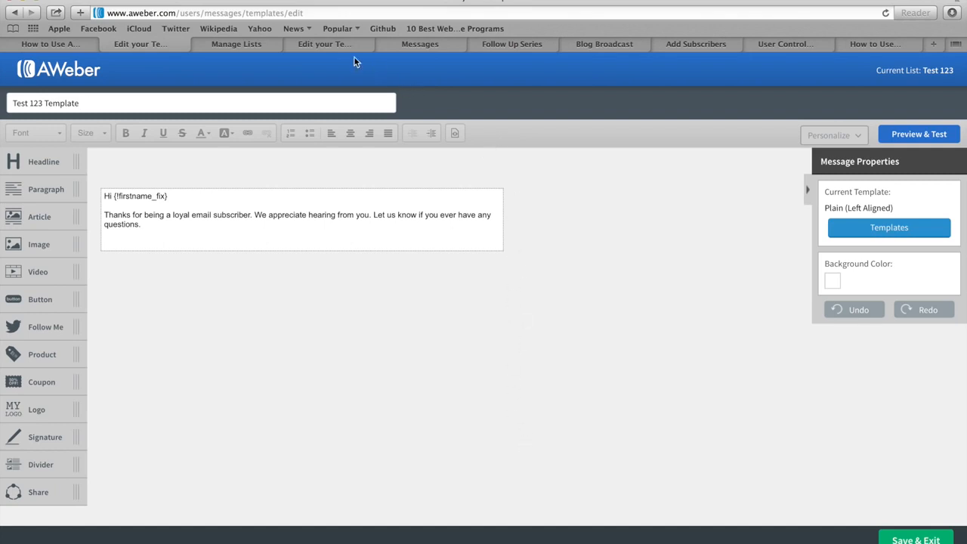
pyautogui.click(327, 45)
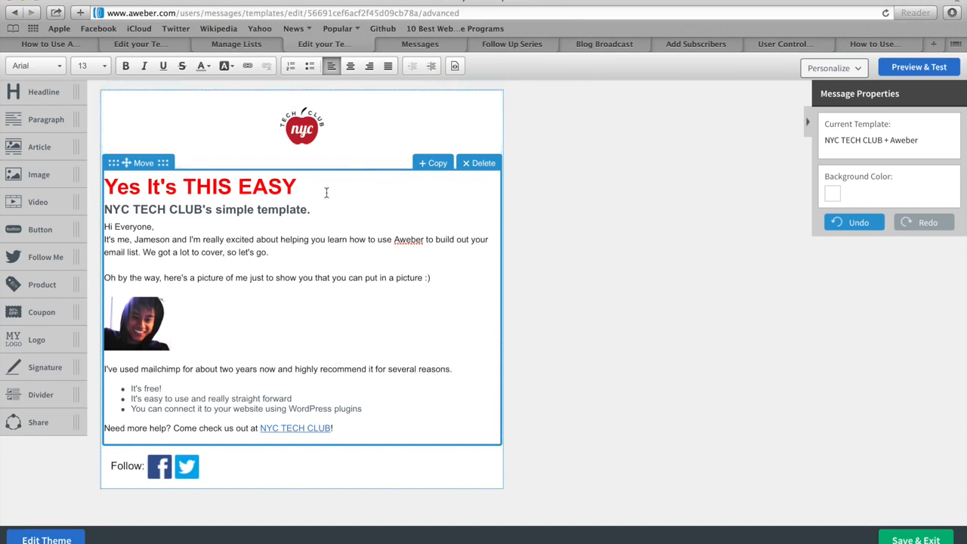
pyautogui.click(132, 45)
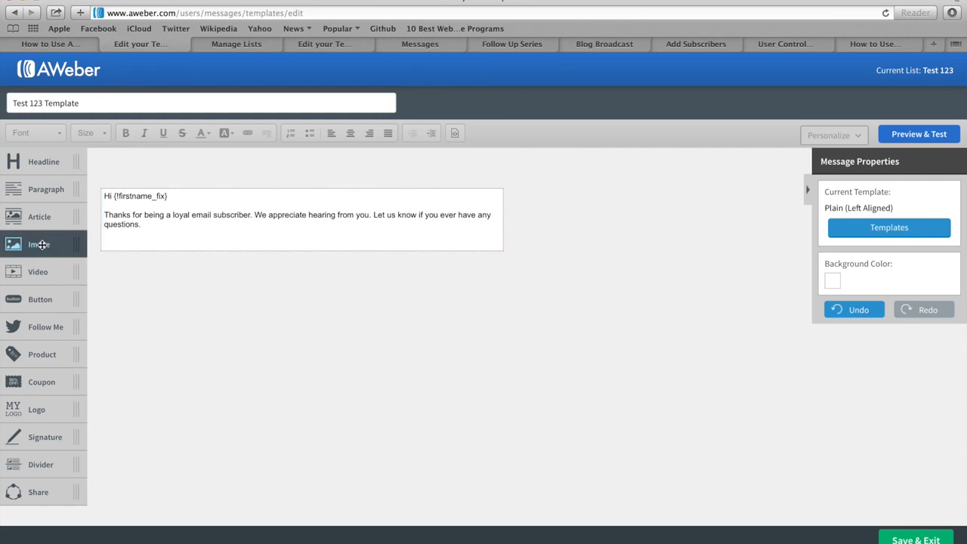
# Add an image block above the greeting containing the uploaded NYC apple logo.
pyautogui.moveTo(42, 244); pyautogui.dragTo(169, 217)
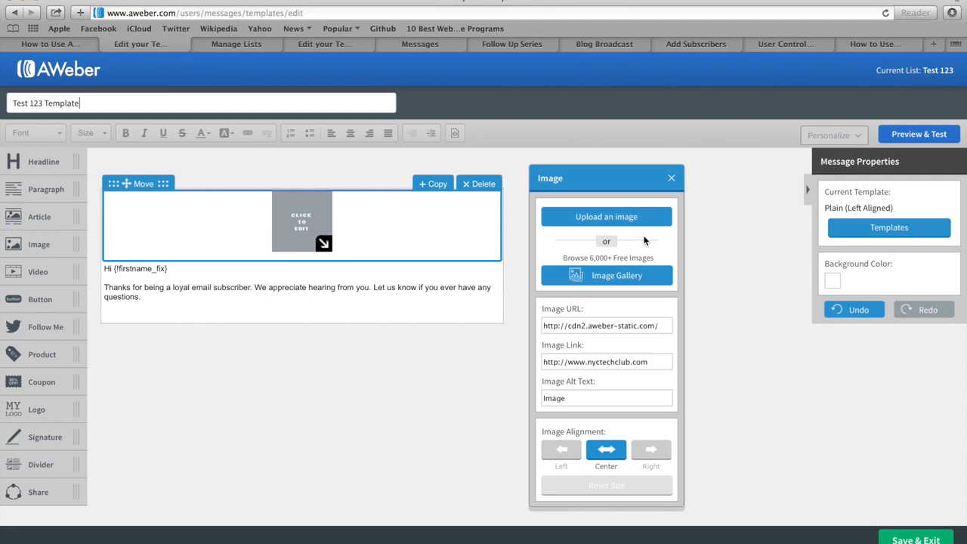
pyautogui.click(619, 276)
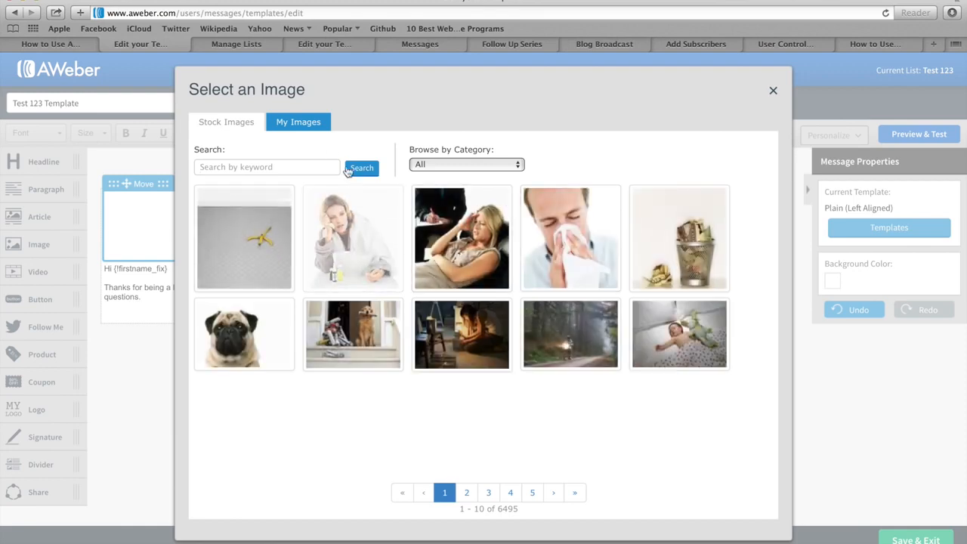
pyautogui.click(296, 123)
pyautogui.moveTo(347, 243)
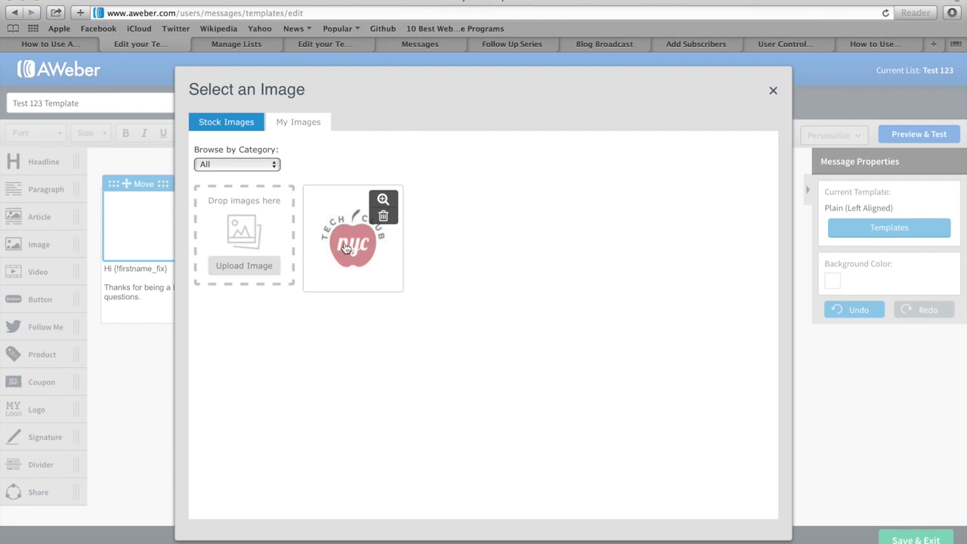
pyautogui.click(345, 248)
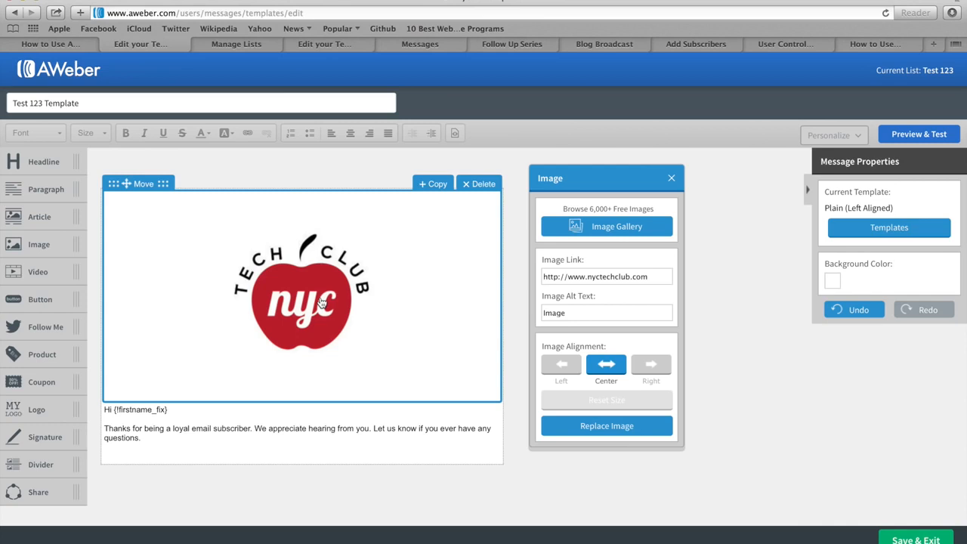
# Resize the logo down to about 202 x 202.
pyautogui.click(517, 308)
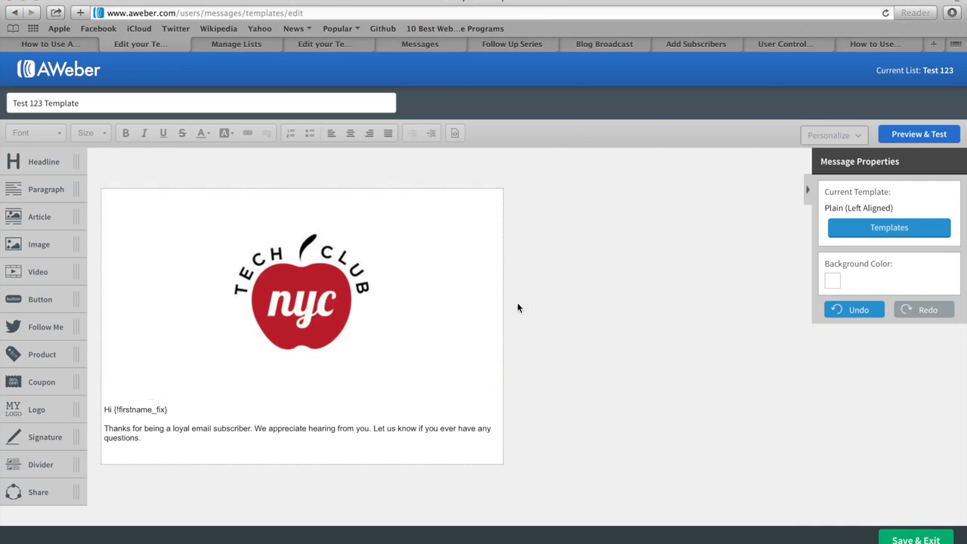
pyautogui.click(310, 305)
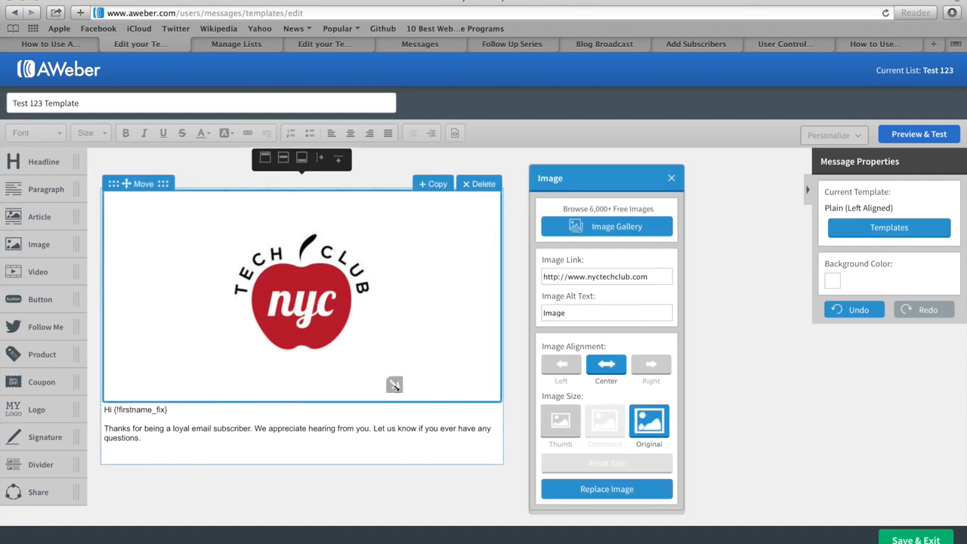
pyautogui.moveTo(393, 384); pyautogui.dragTo(289, 273)
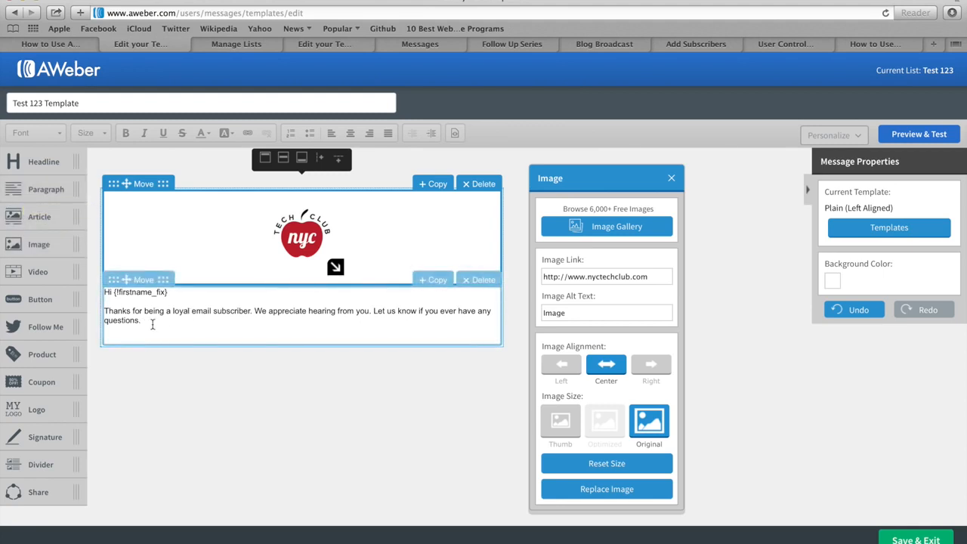
# Delete the greeting under the logo and paste in the 'Yes It's THIS EASY' template content.
pyautogui.moveTo(148, 324); pyautogui.dragTo(98, 295)
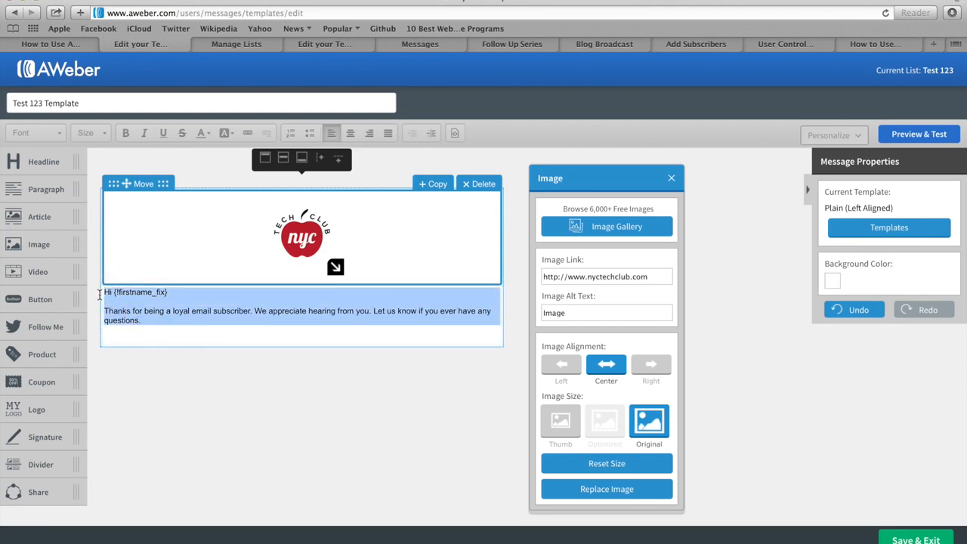
pyautogui.press('BackSpace')
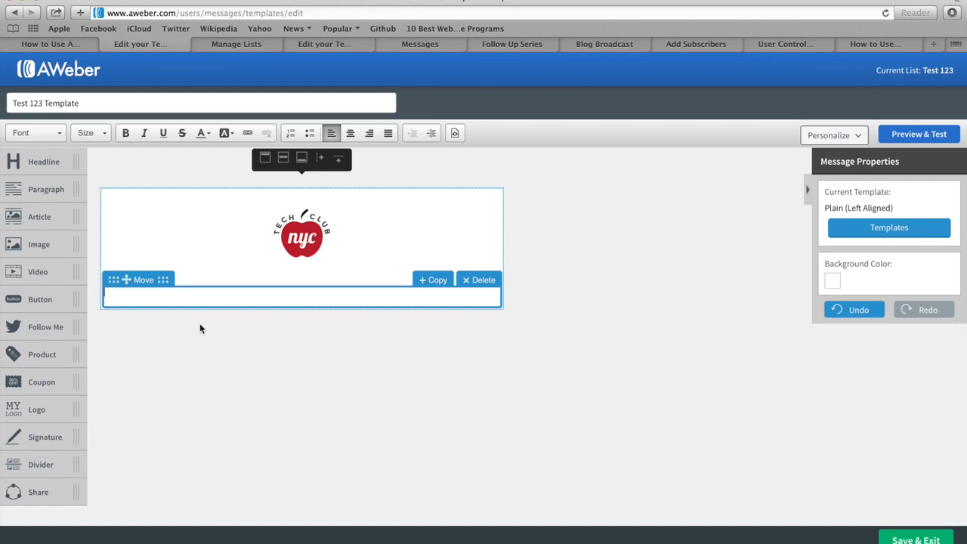
pyautogui.press('super+v')
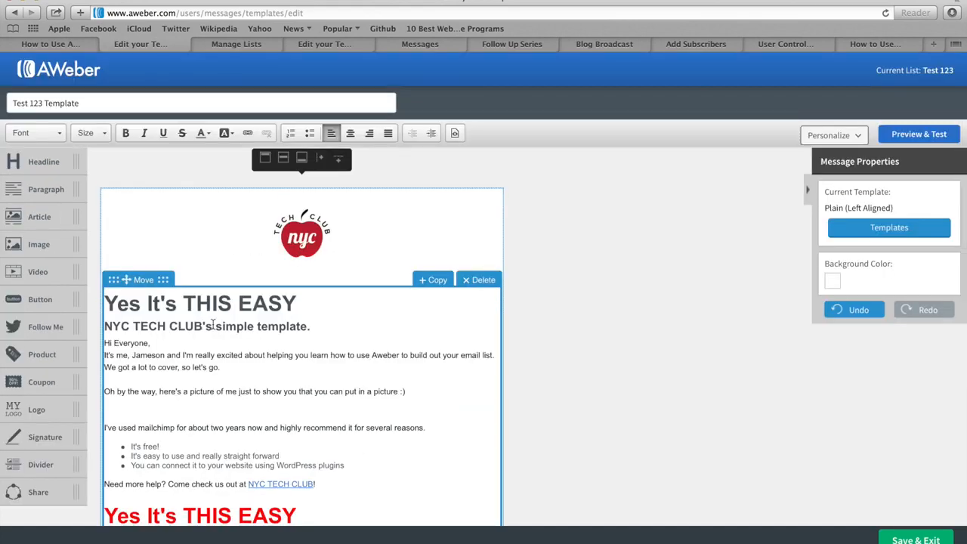
# Delete the first duplicated copy of the content and the empty line above the red heading.
pyautogui.scroll(-5, 213, 324)
pyautogui.scroll(-2, 212, 324)
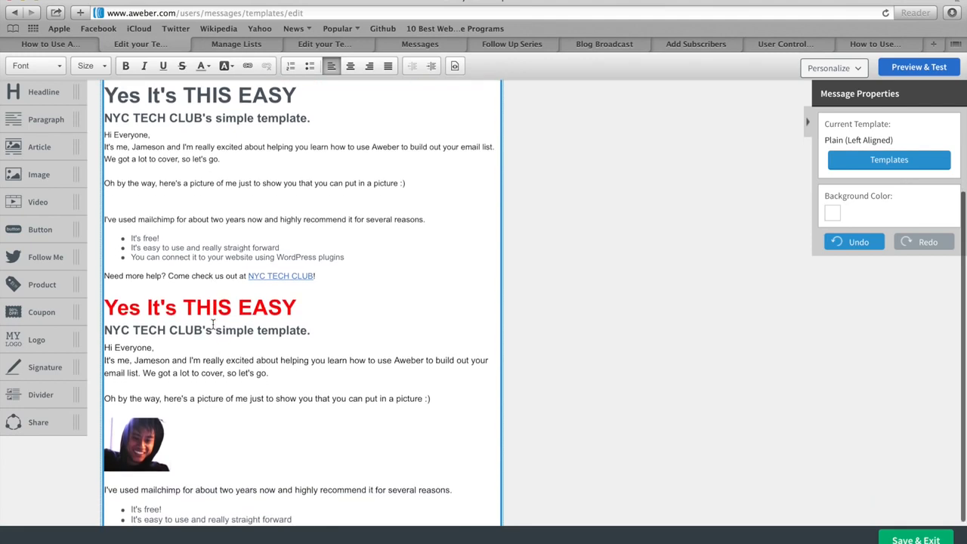
pyautogui.moveTo(334, 271); pyautogui.dragTo(112, 96)
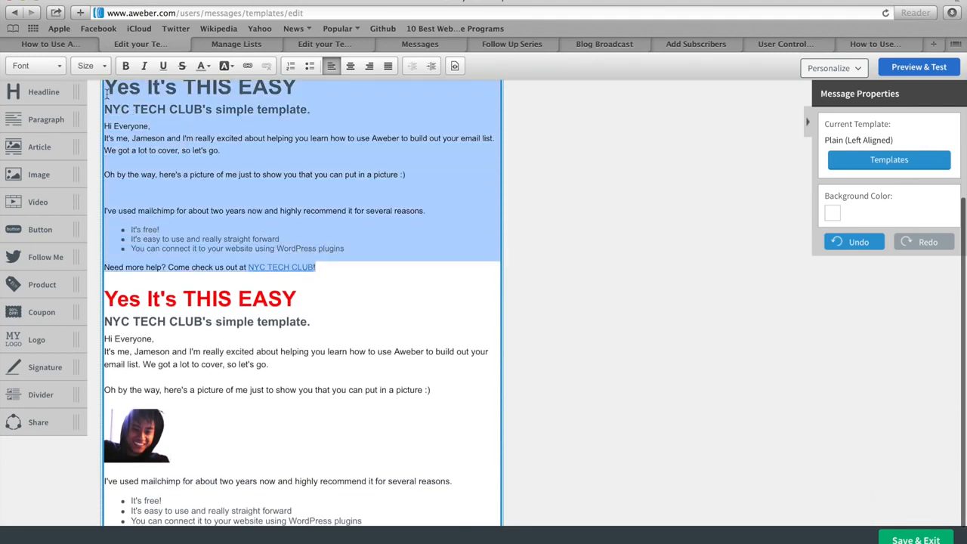
pyautogui.press('BackSpace')
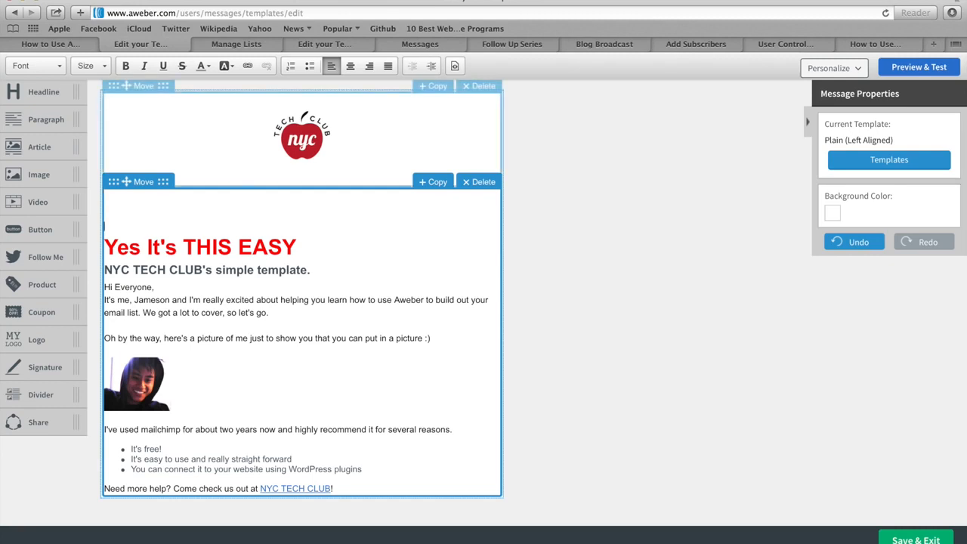
pyautogui.press('Delete')
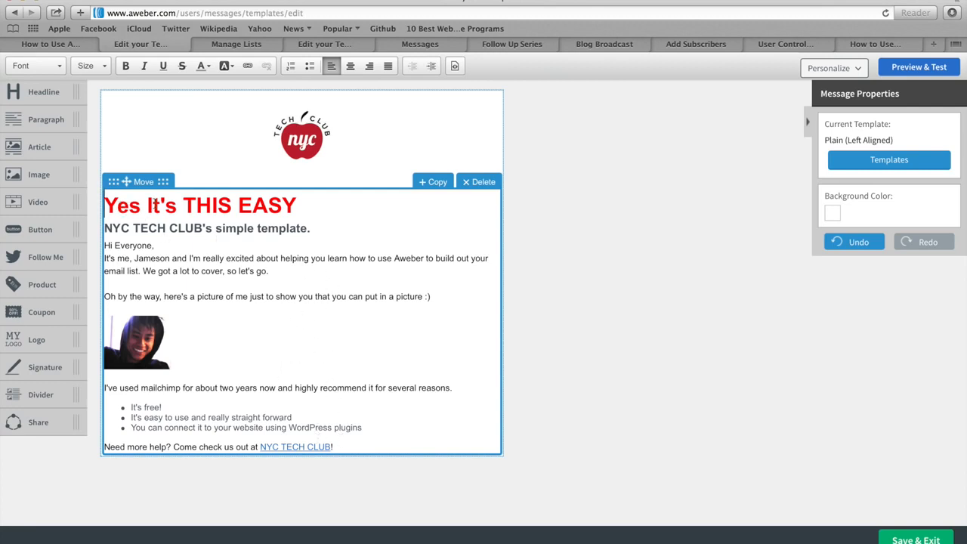
pyautogui.click(98, 65)
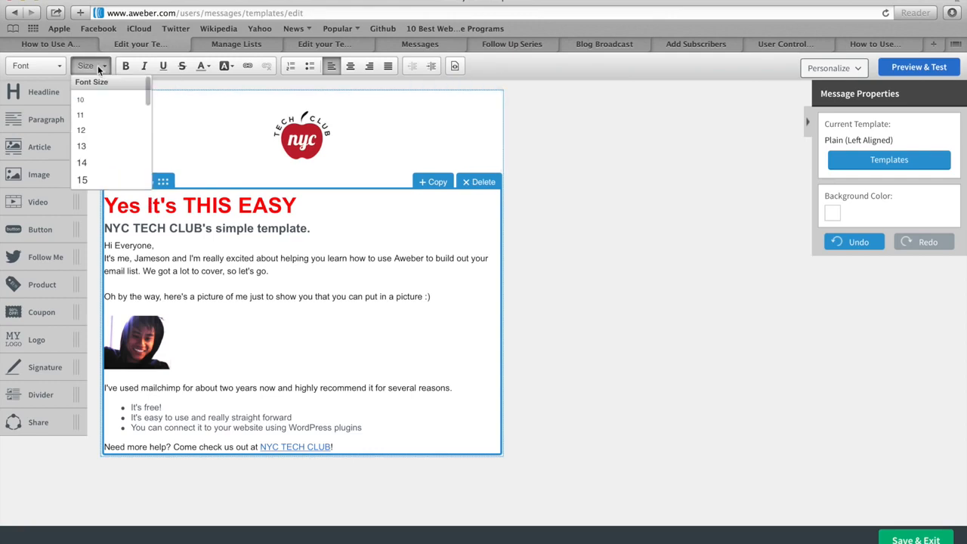
pyautogui.click(51, 64)
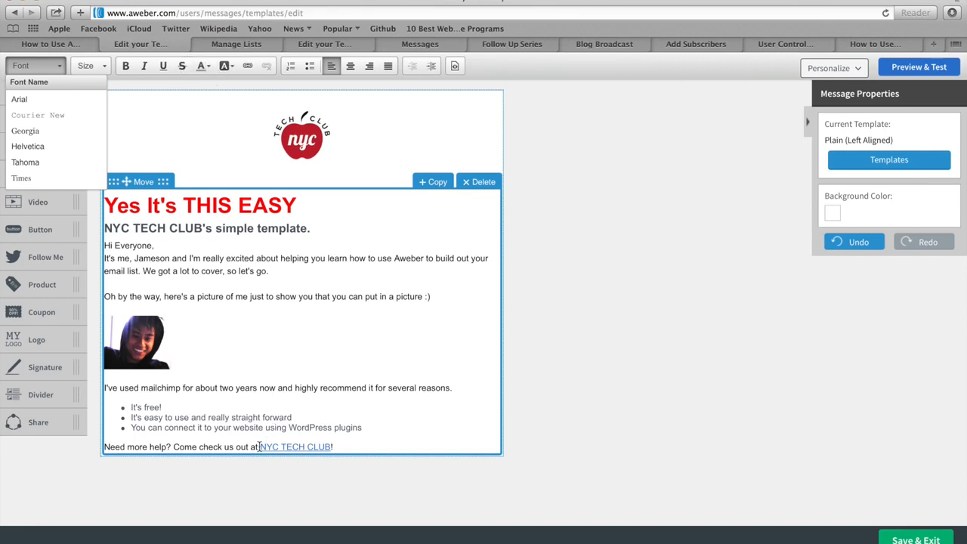
pyautogui.moveTo(259, 446); pyautogui.dragTo(333, 446)
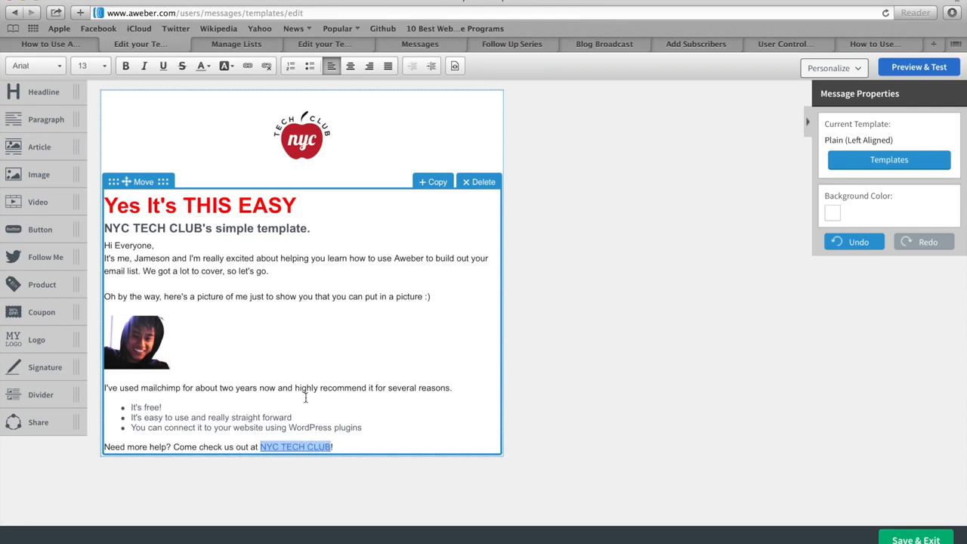
pyautogui.click(247, 66)
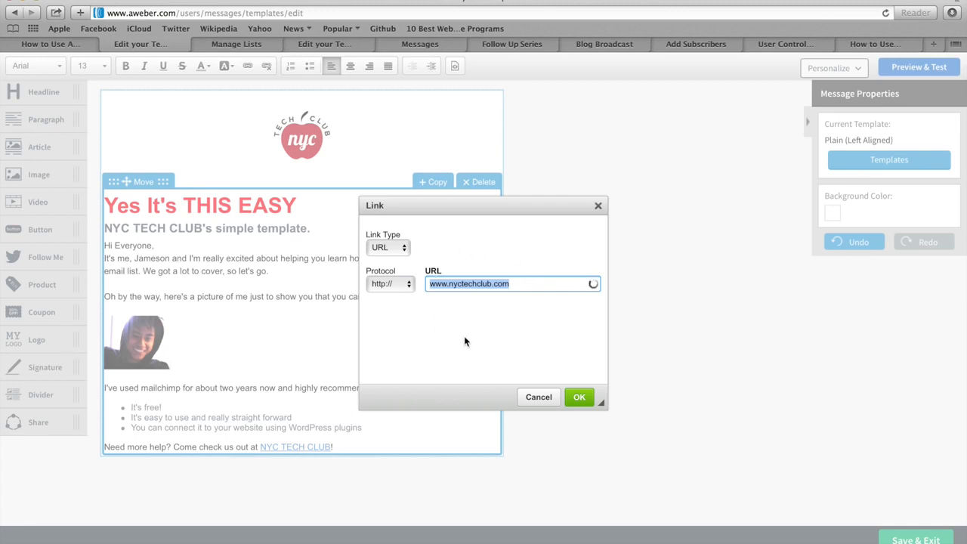
pyautogui.click(538, 397)
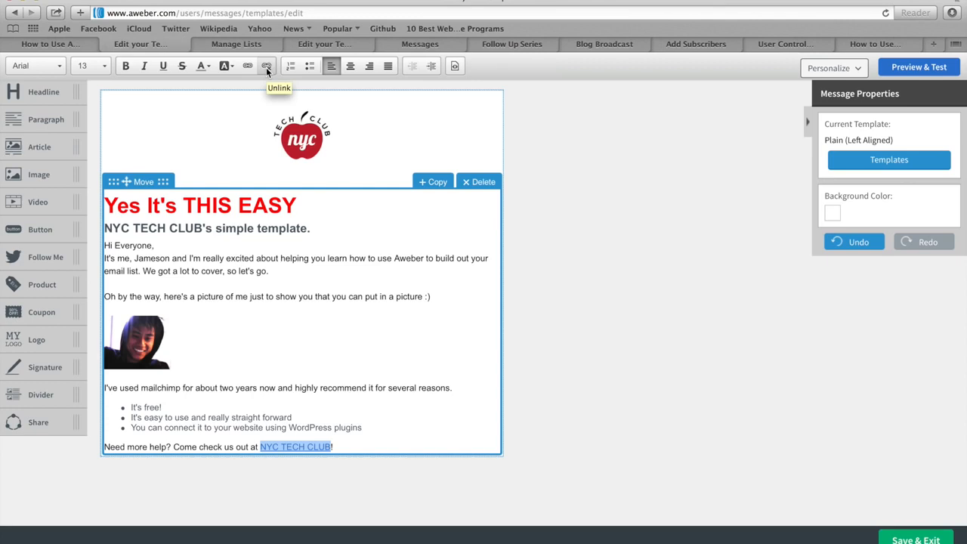
pyautogui.click(549, 268)
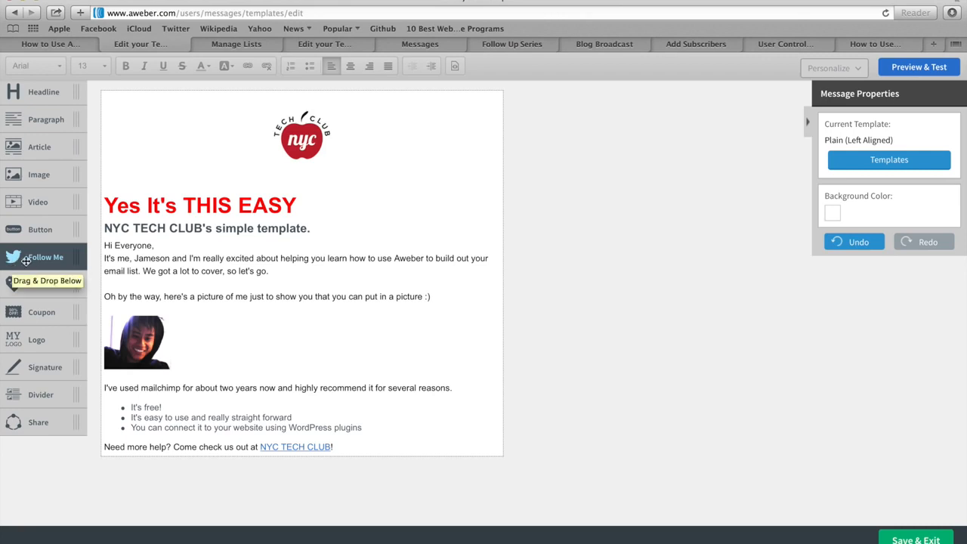
# Add a Follow block with Facebook and Twitter icons below the closing line, linked to the club's Twitter account.
pyautogui.moveTo(32, 259); pyautogui.dragTo(152, 479)
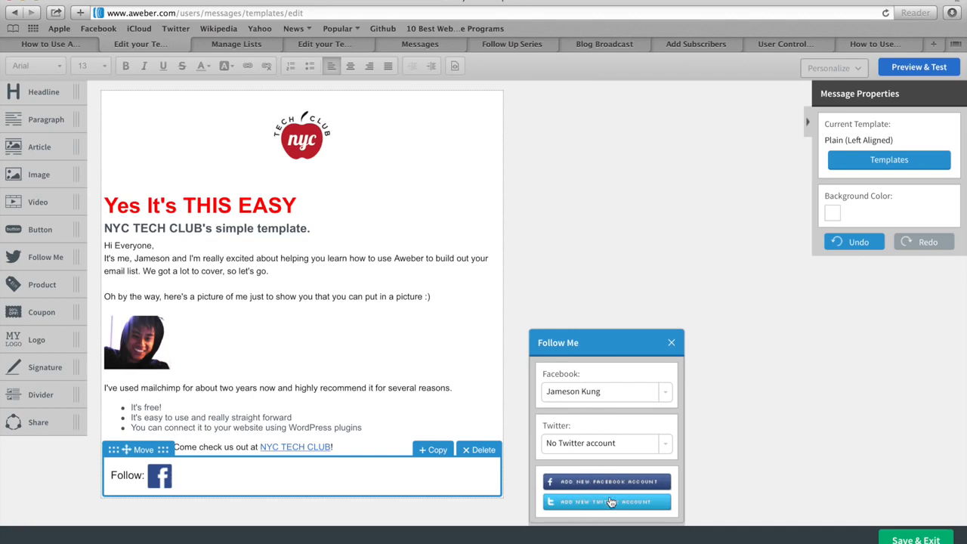
pyautogui.click(665, 450)
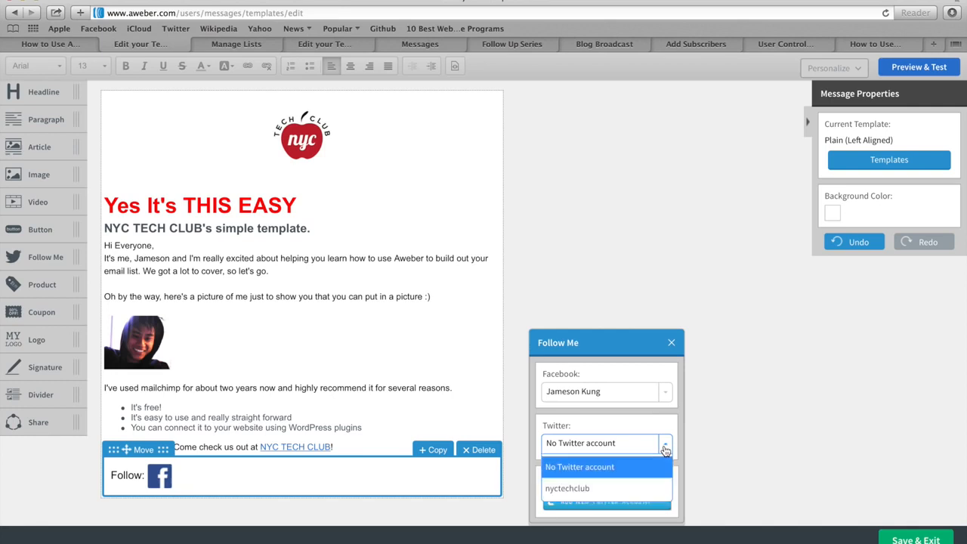
pyautogui.click(577, 489)
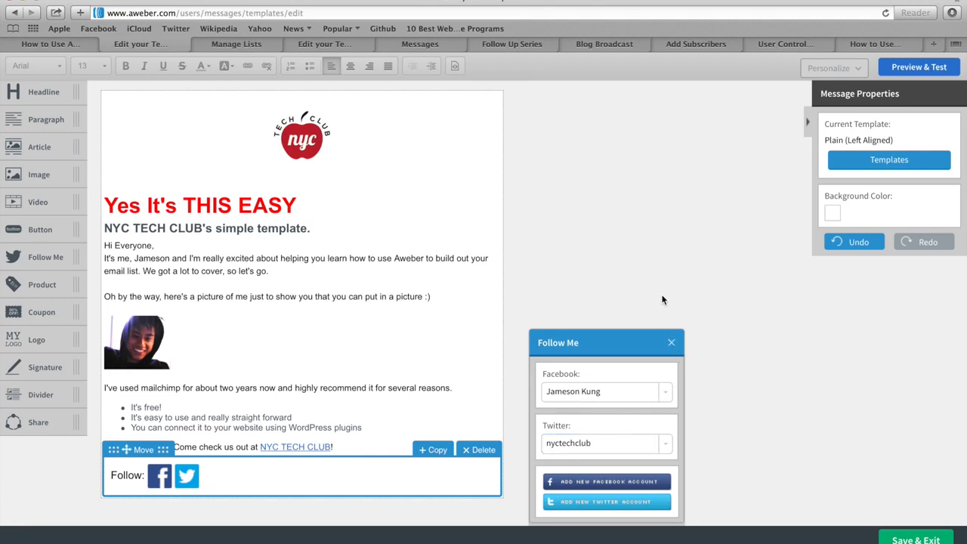
pyautogui.click(671, 345)
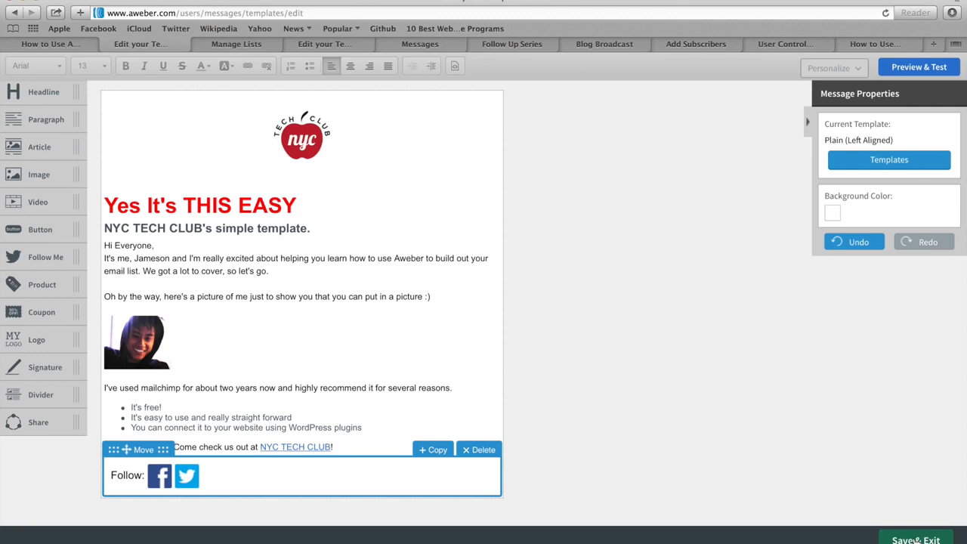
# Save and exit the template editor, then reopen Test 123 Template from the templates list.
pyautogui.click(915, 540)
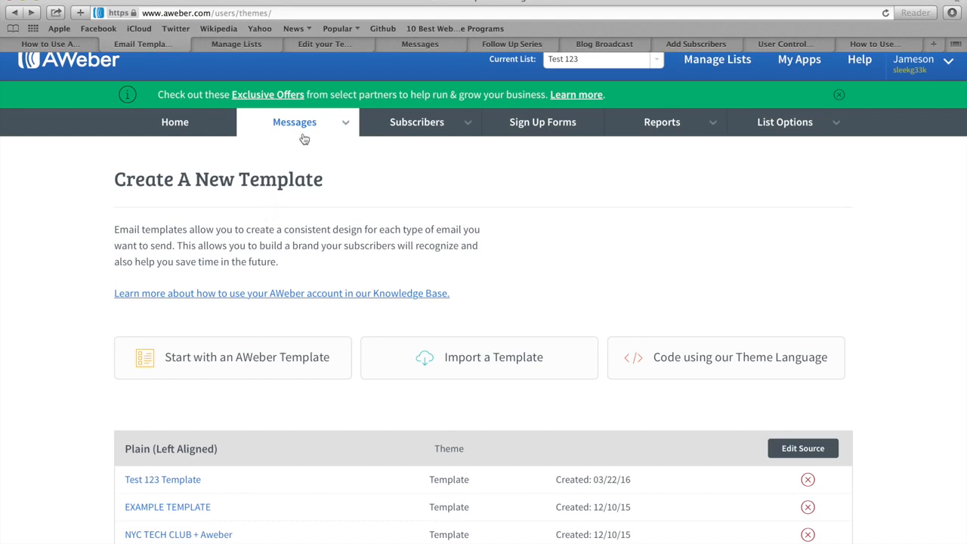
pyautogui.moveTo(309, 129)
pyautogui.click(161, 480)
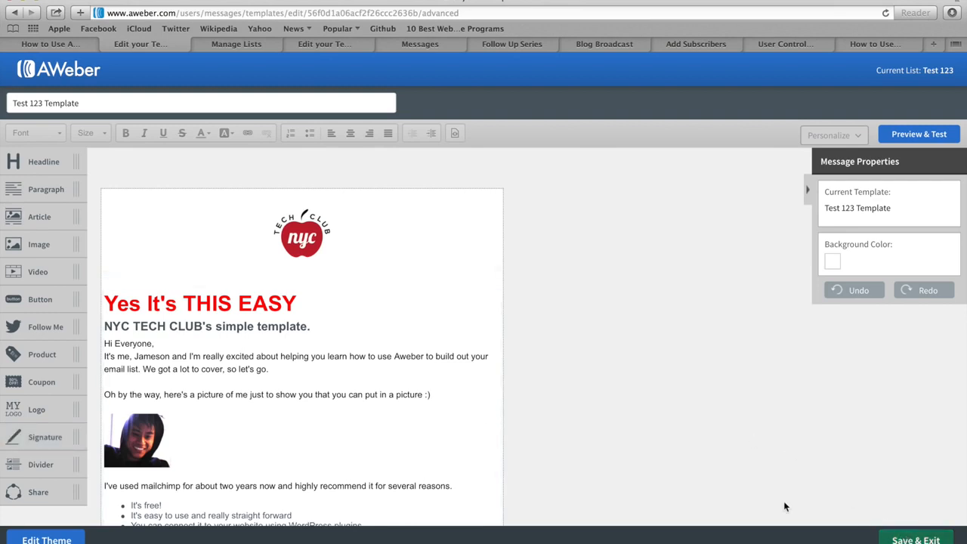
# Check the logo's link to nyctechclub.com, then save and exit Test 123 Template.
pyautogui.click(300, 241)
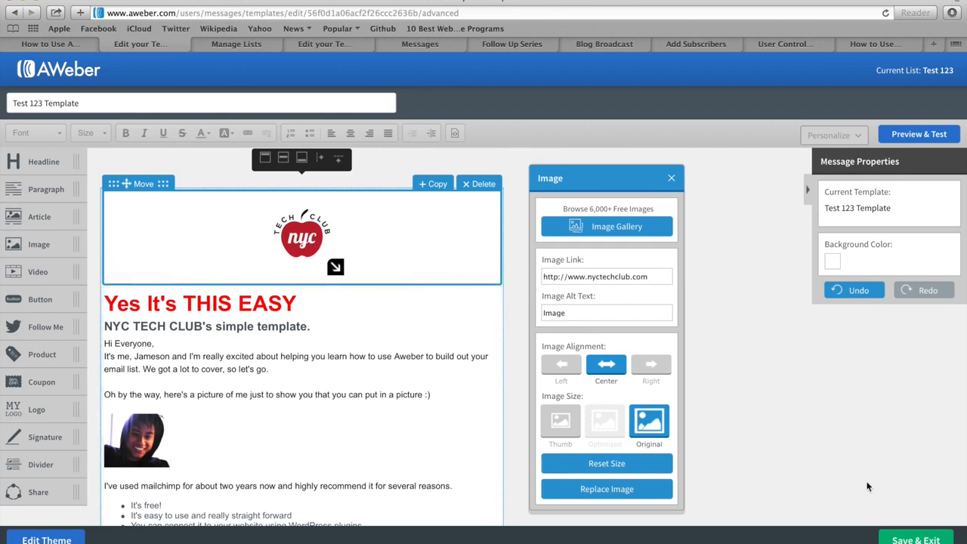
pyautogui.click(915, 541)
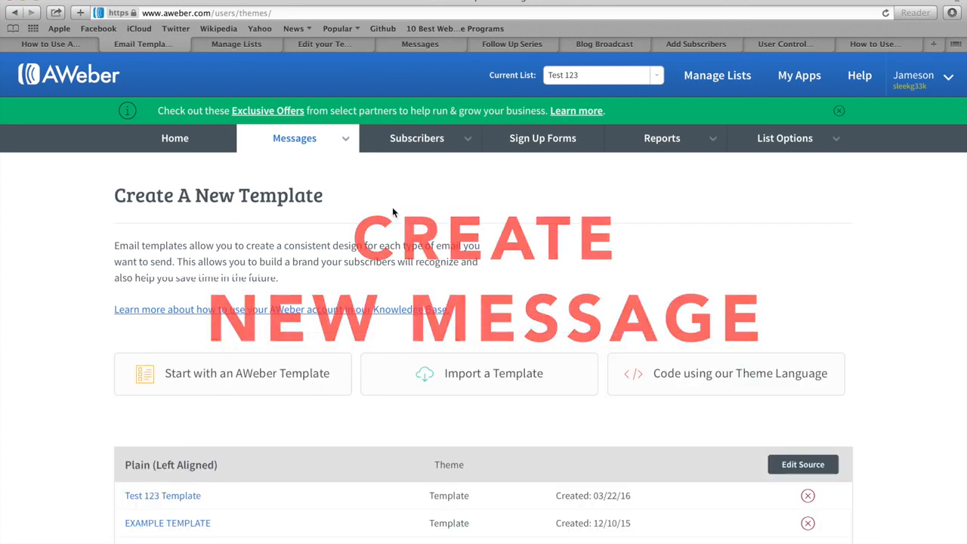
# From Messages > Drafts, create a new message with the Drag & Drop Email Builder.
pyautogui.click(315, 140)
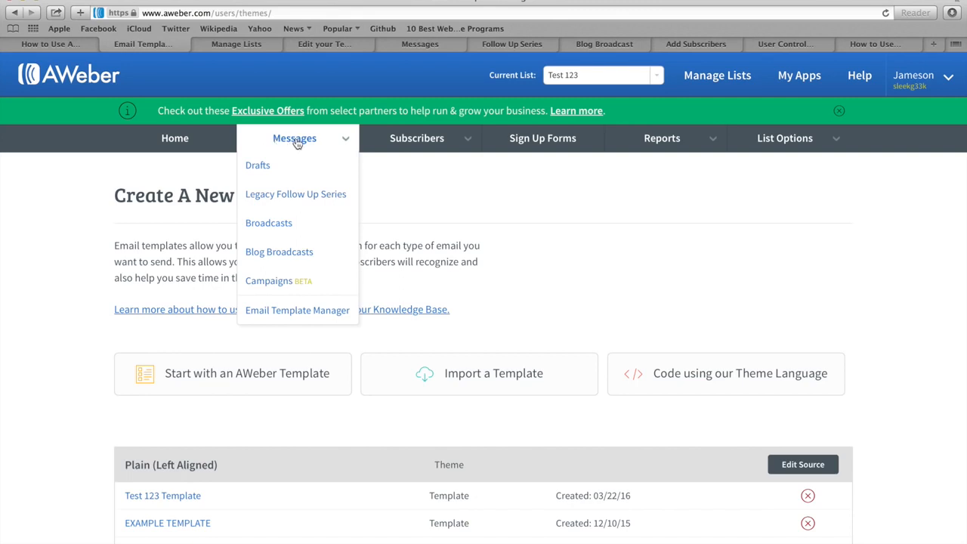
pyautogui.click(296, 143)
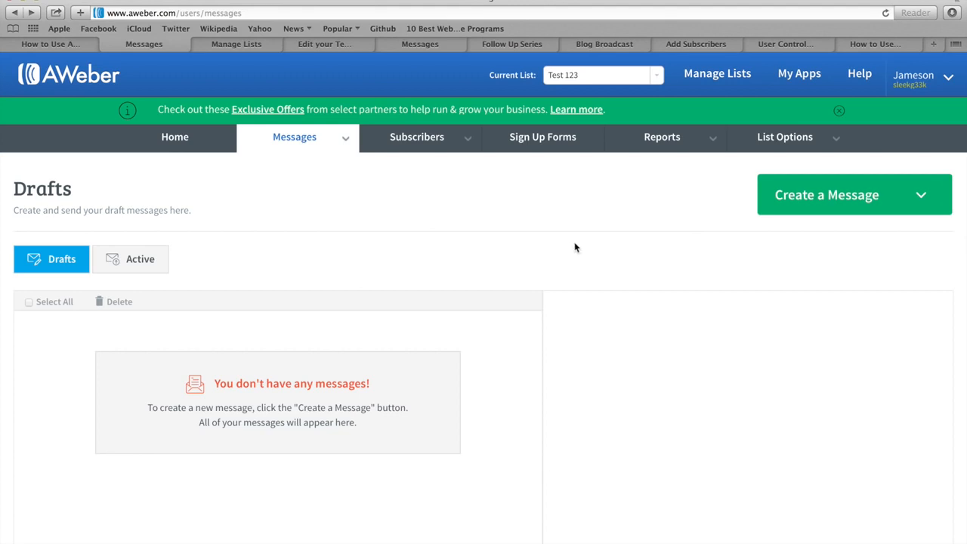
pyautogui.click(831, 197)
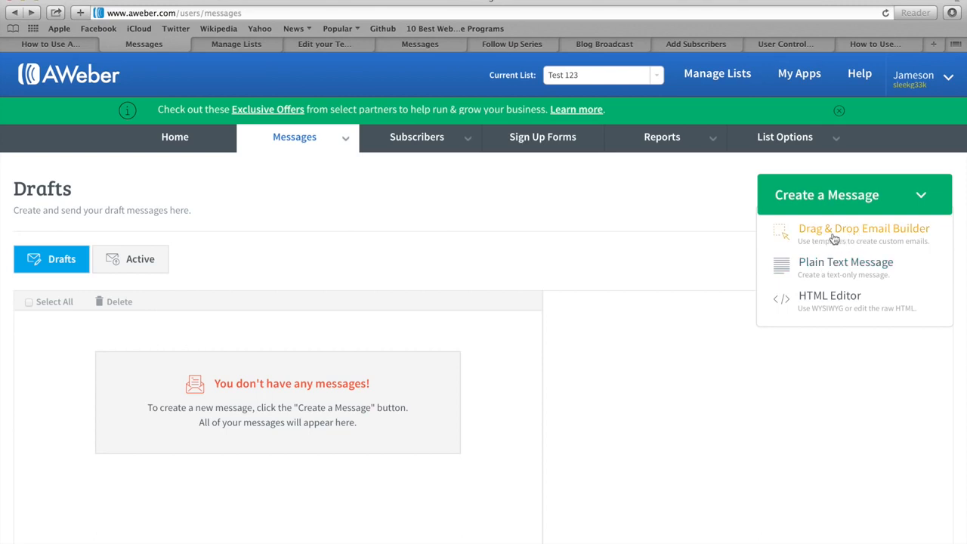
pyautogui.click(828, 236)
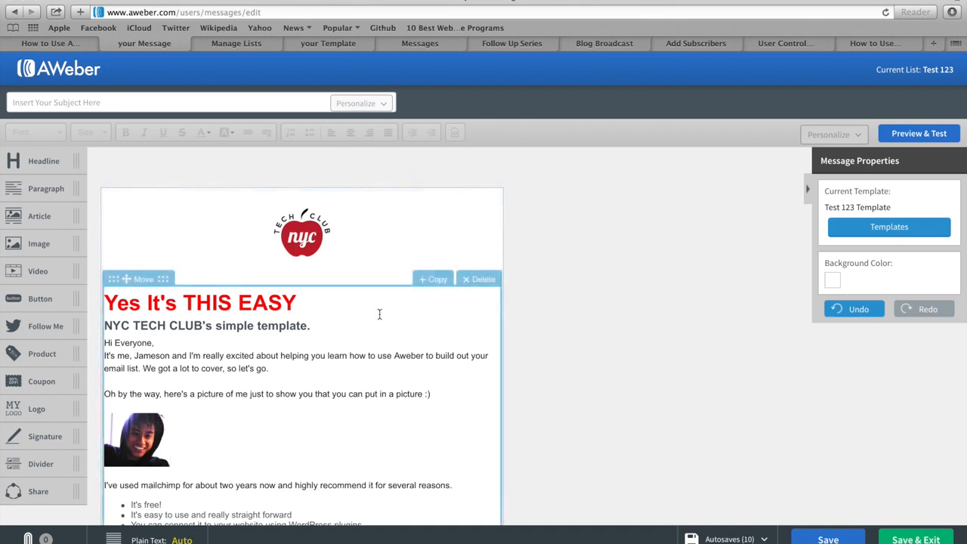
# Scroll through the new message to review its Test 123 Template content.
pyautogui.scroll(-1, 379, 314)
pyautogui.scroll(-3, 379, 314)
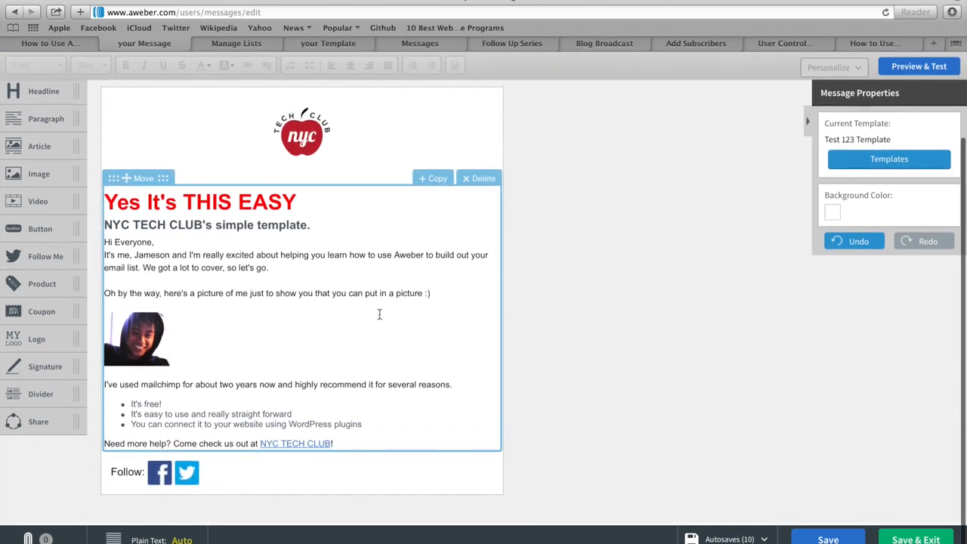
pyautogui.scroll(4, 379, 314)
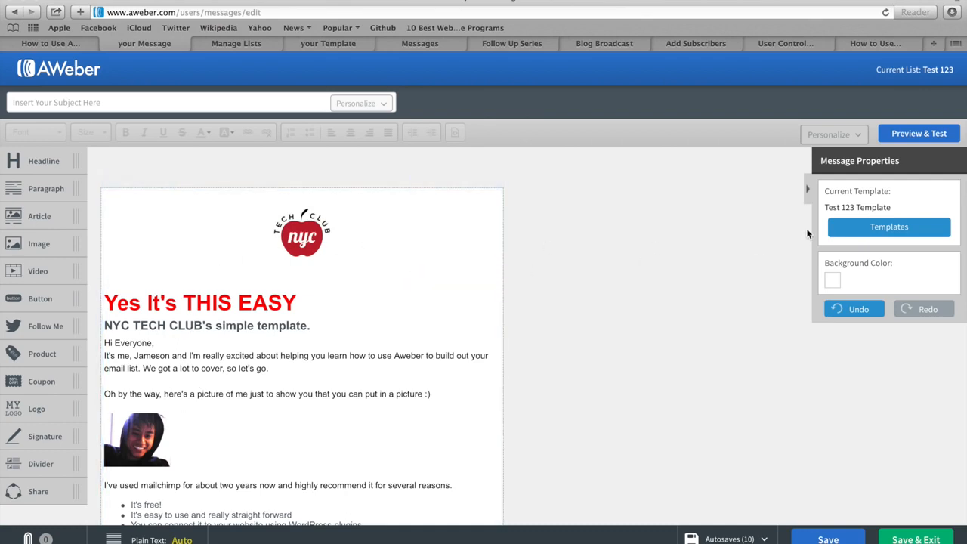
# Browse the template gallery and My Templates, then cancel without applying a new design.
pyautogui.click(880, 228)
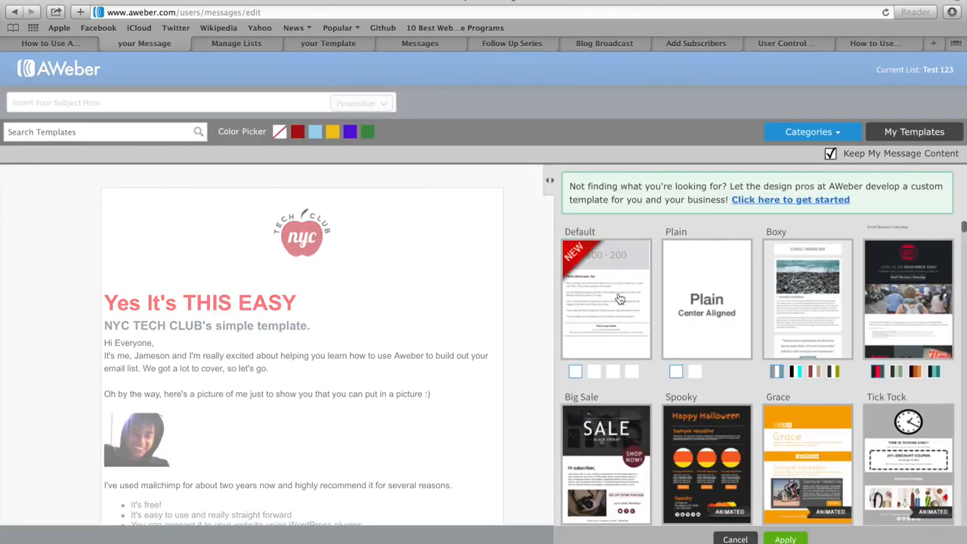
pyautogui.scroll(-3, 668, 347)
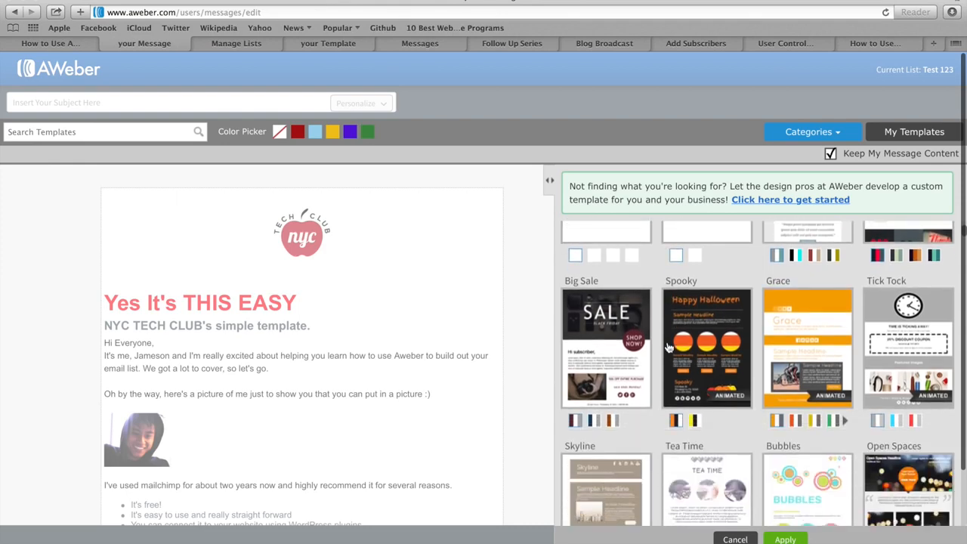
pyautogui.scroll(-6, 668, 346)
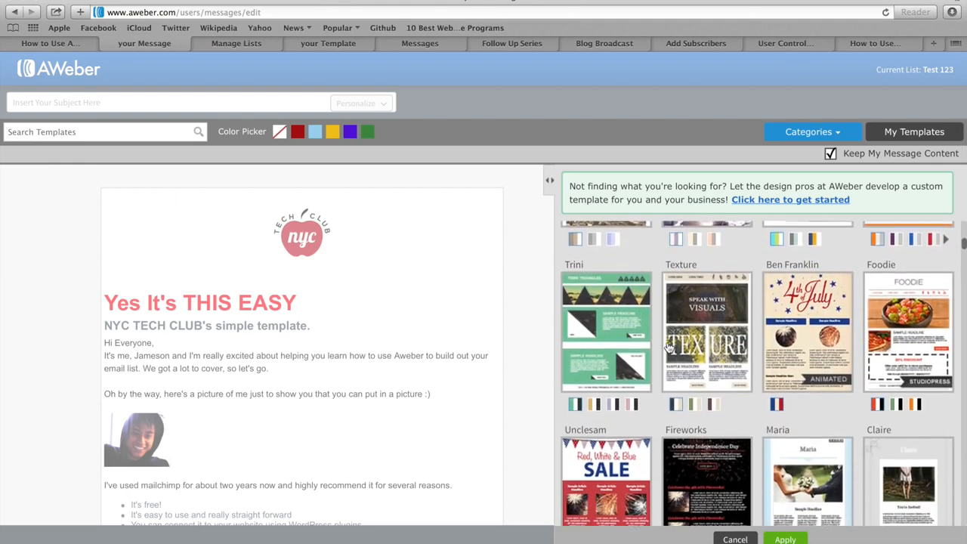
pyautogui.scroll(-3, 668, 346)
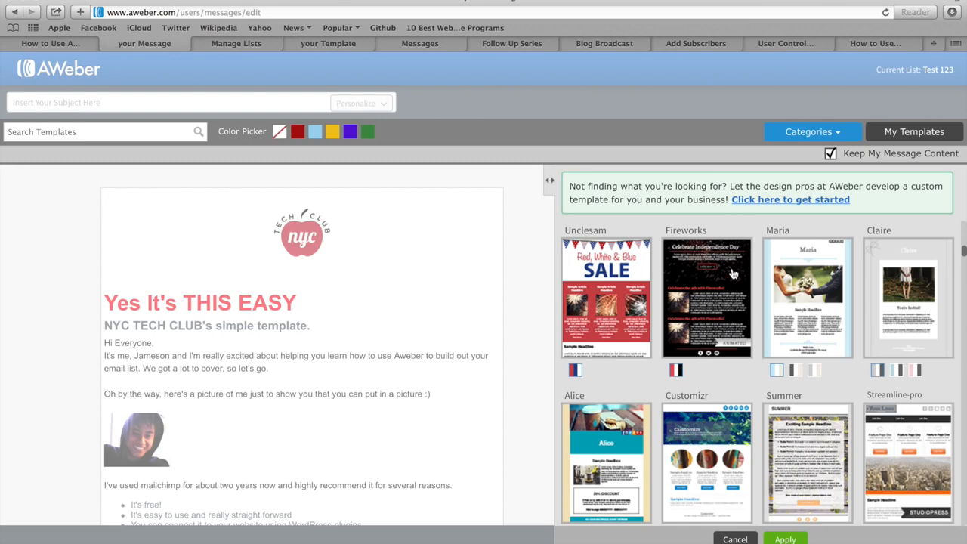
pyautogui.click(804, 133)
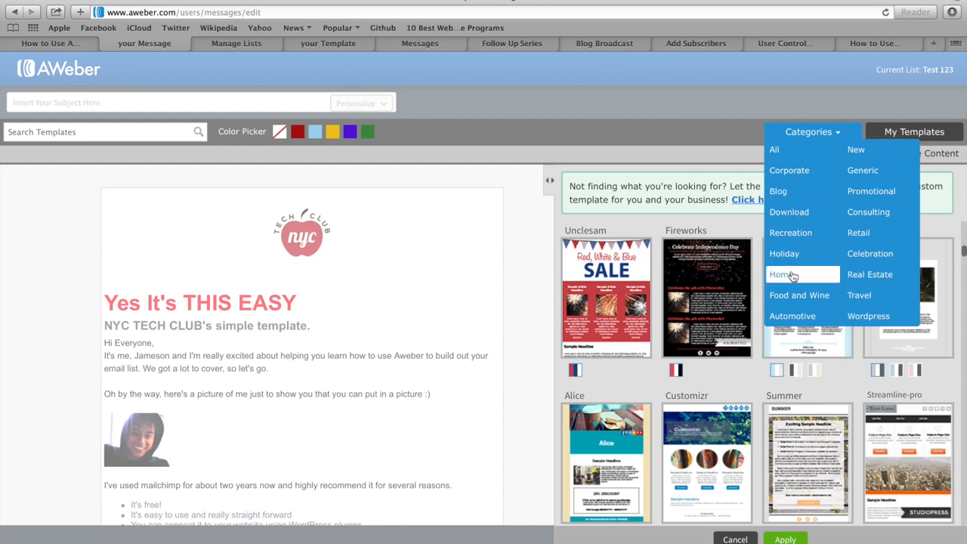
pyautogui.click(816, 138)
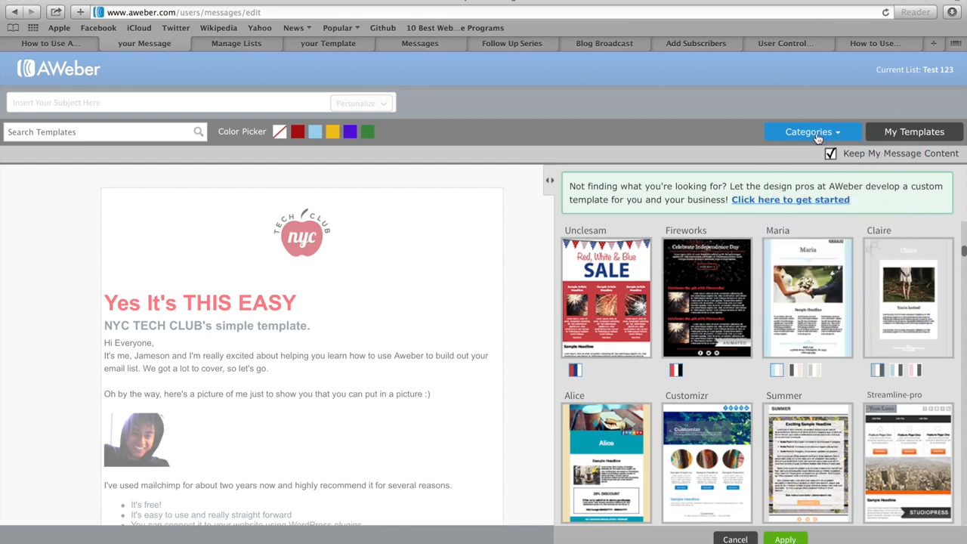
pyautogui.click(904, 135)
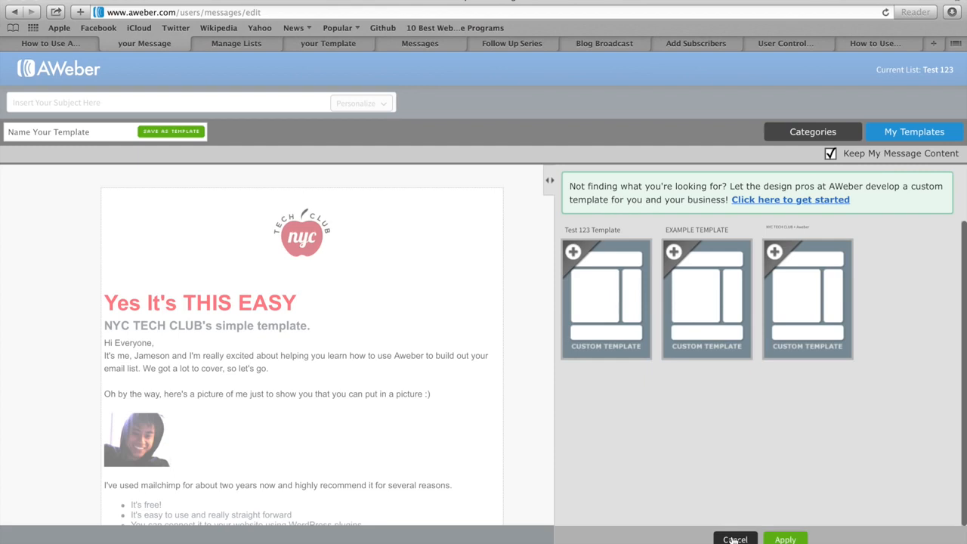
pyautogui.click(733, 539)
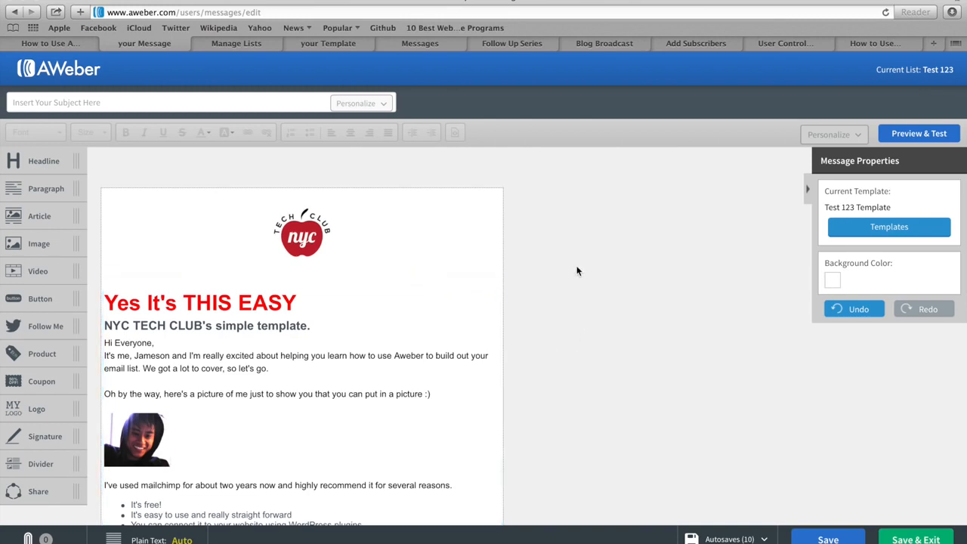
# Enter 'Test Example Message' as the email's subject line.
pyautogui.click(136, 102)
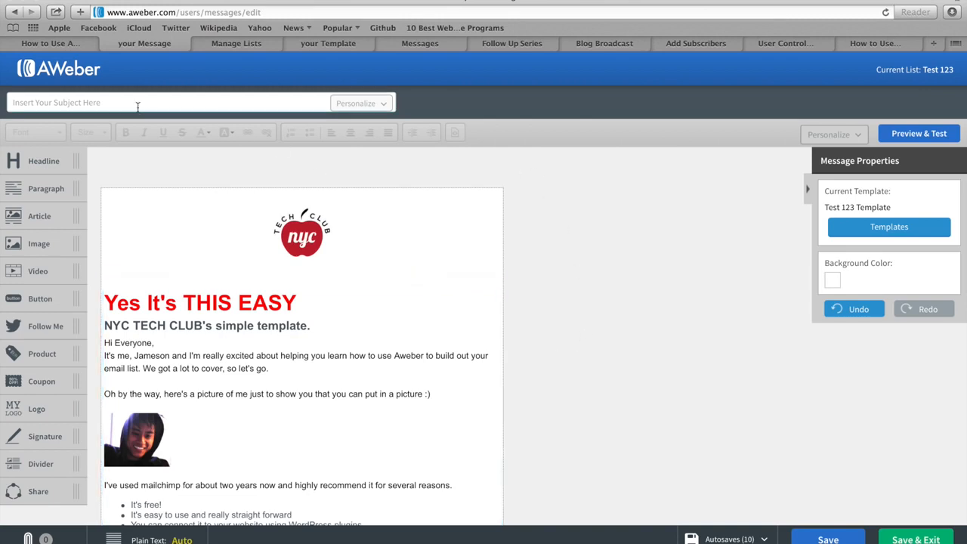
pyautogui.click(96, 103)
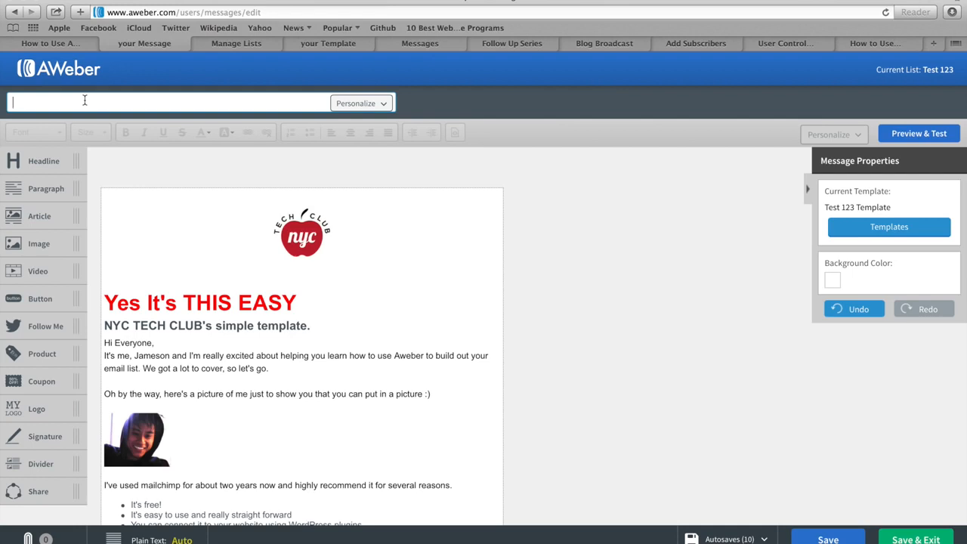
pyautogui.write('Test Example Message')
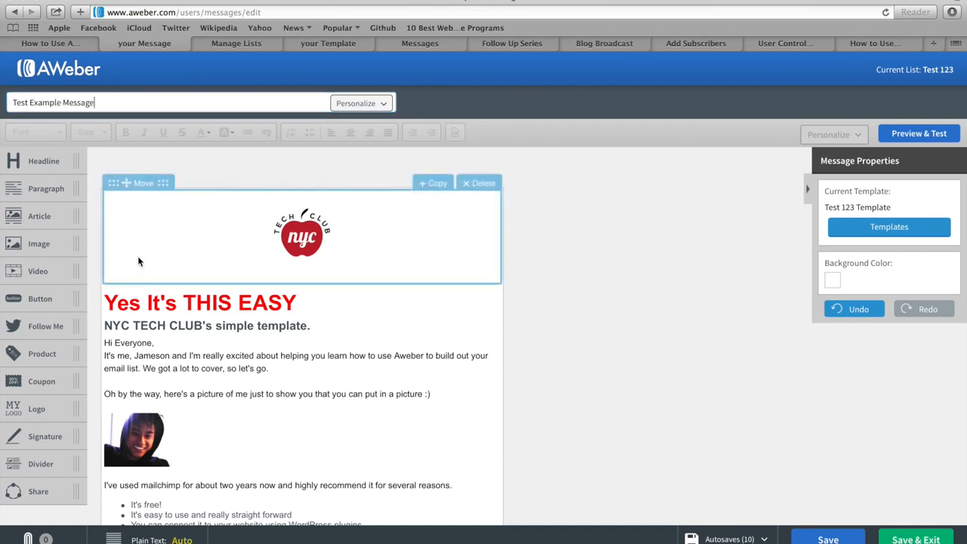
pyautogui.scroll(-3, 269, 381)
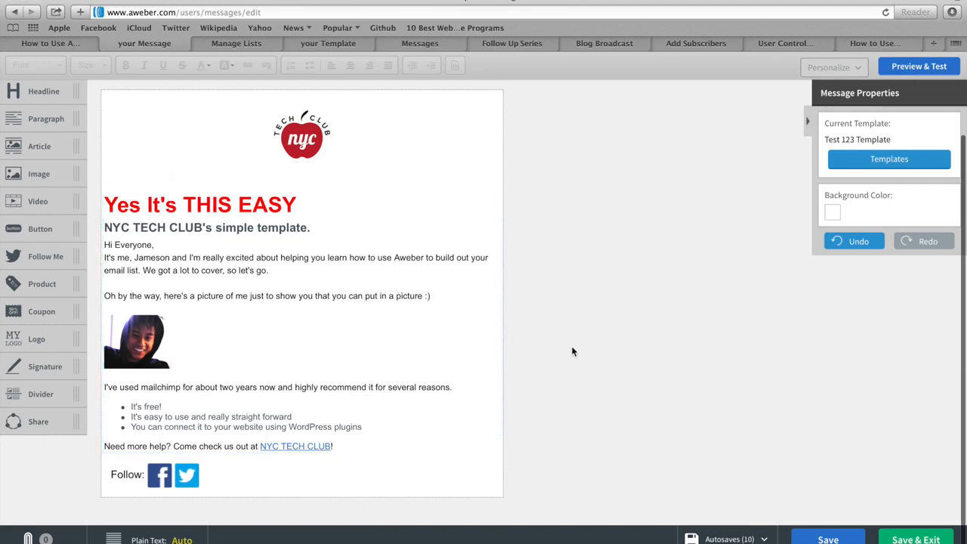
# Save the message as a draft, then start and cancel a test email for it.
pyautogui.click(913, 539)
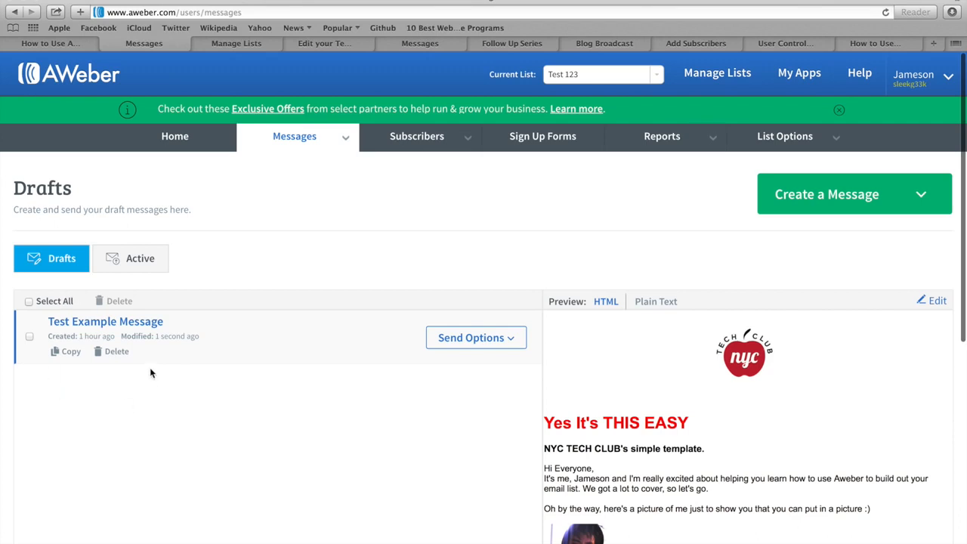
pyautogui.click(485, 344)
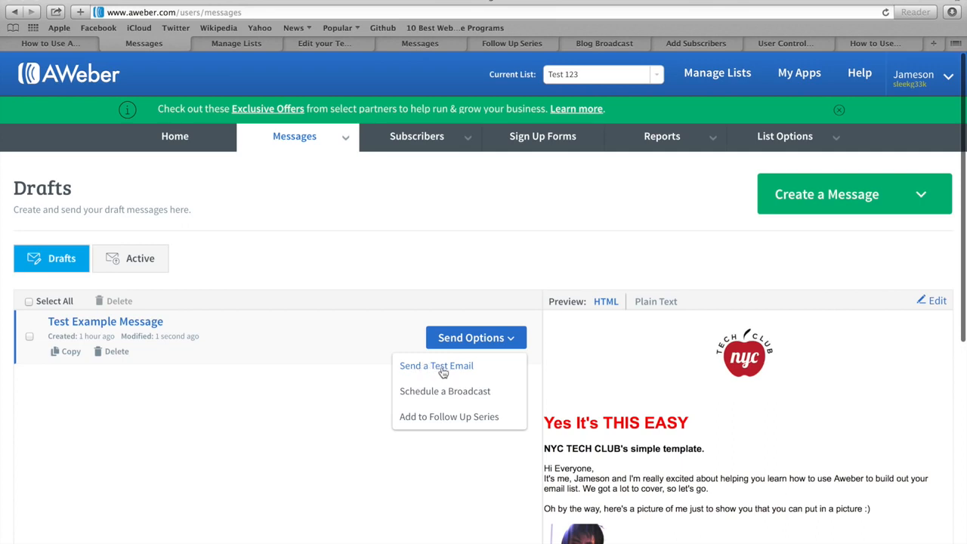
pyautogui.click(443, 370)
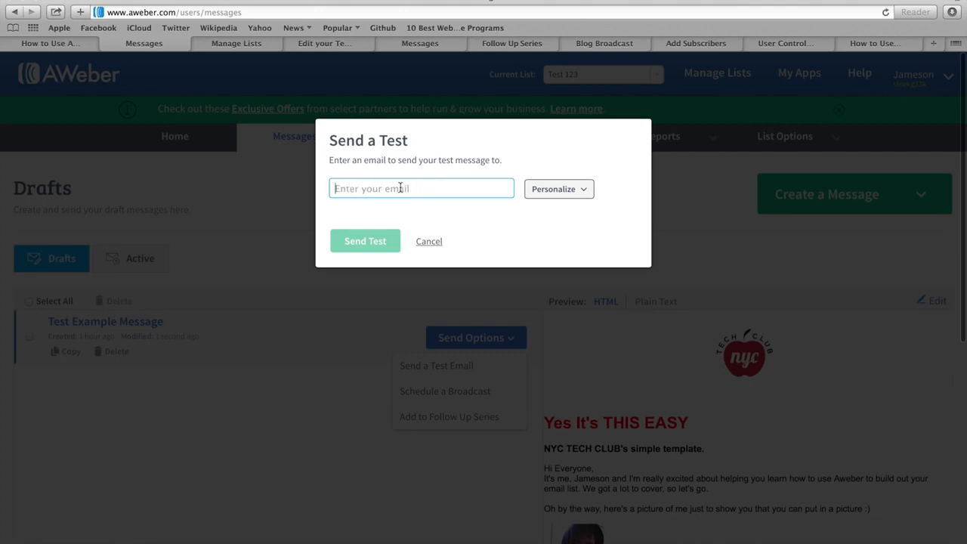
pyautogui.click(427, 242)
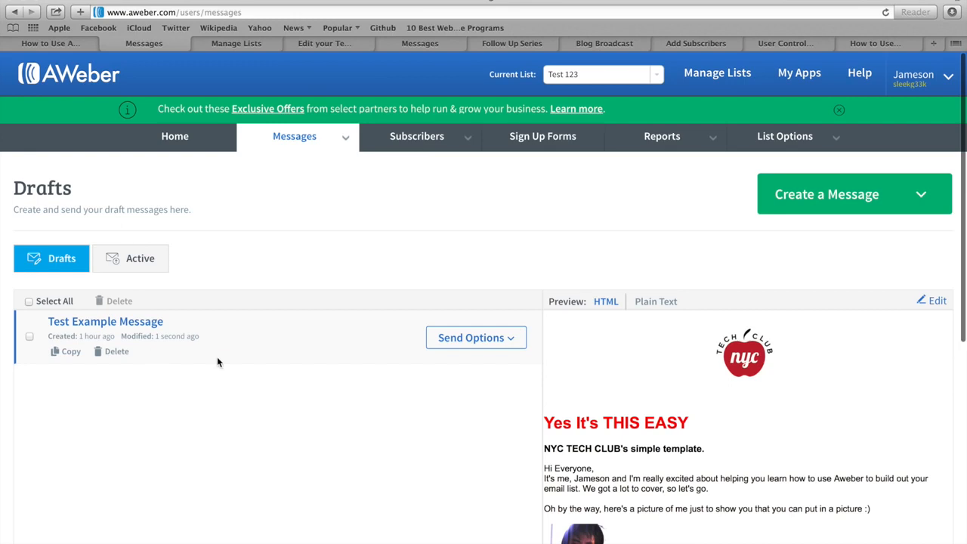
pyautogui.click(472, 342)
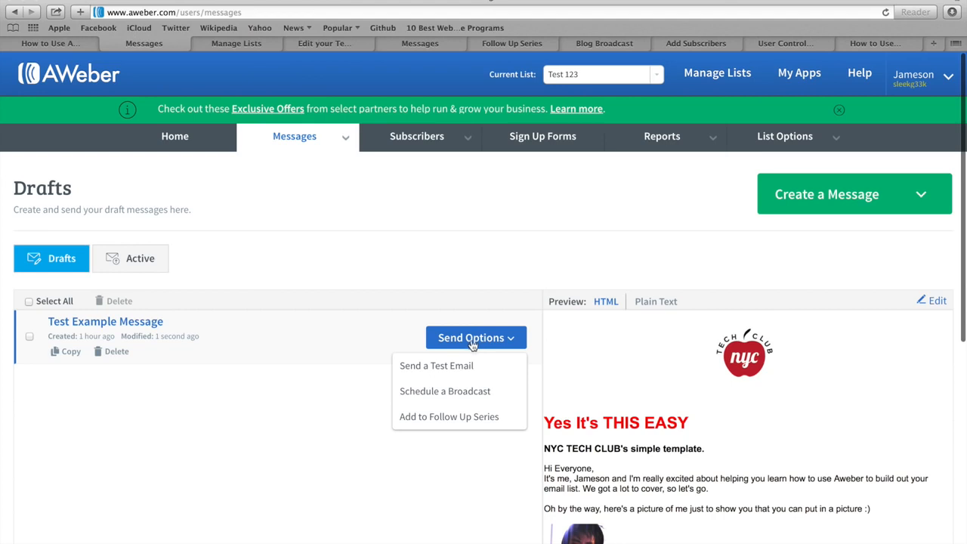
pyautogui.click(465, 396)
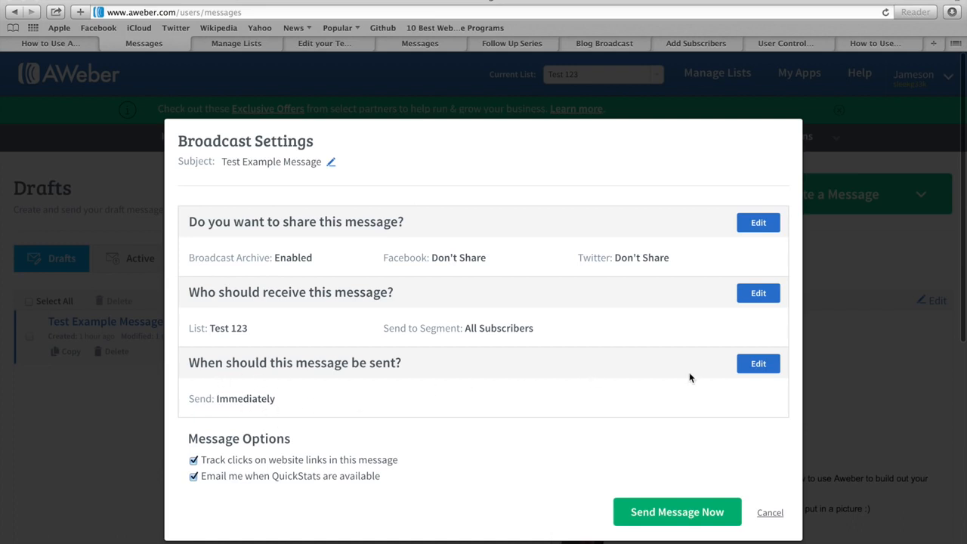
pyautogui.click(758, 365)
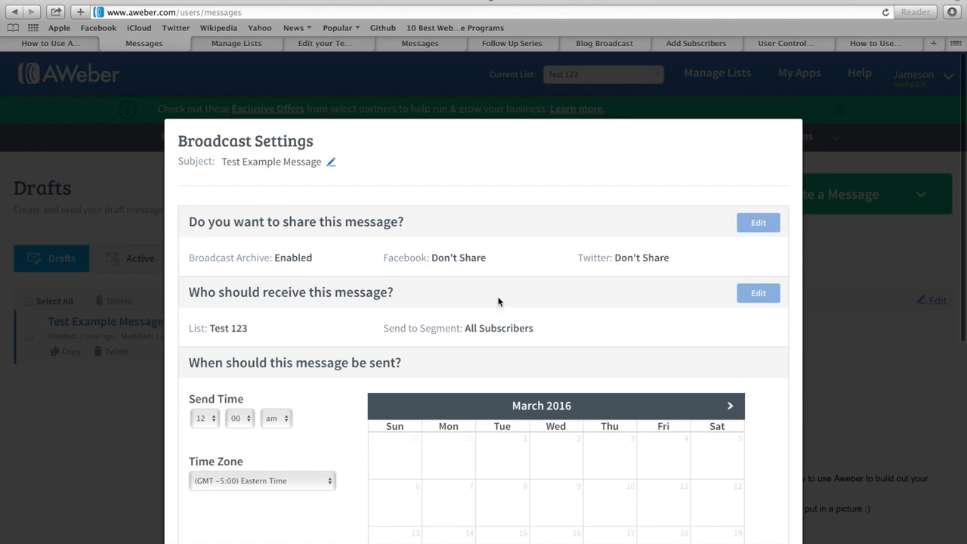
pyautogui.scroll(-3, 499, 302)
pyautogui.scroll(-3, 499, 302)
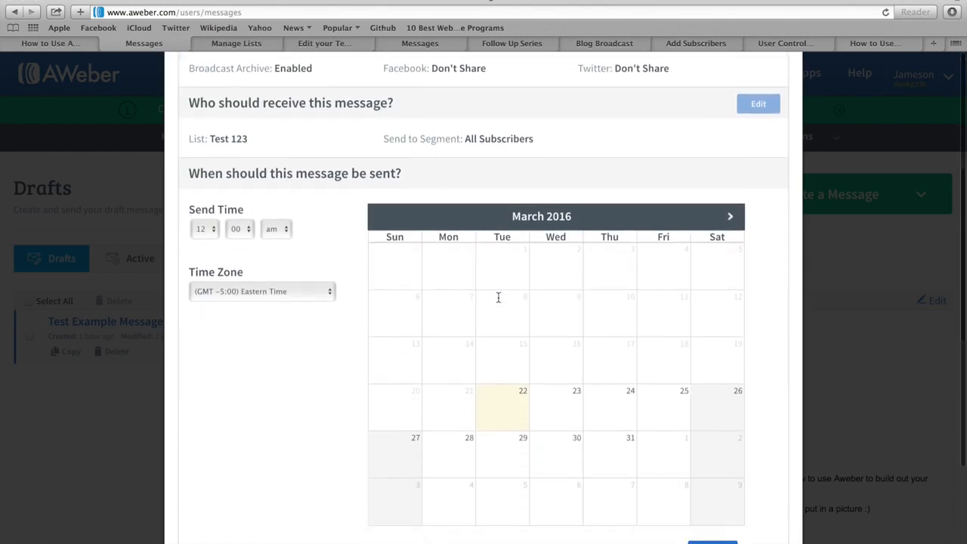
pyautogui.click(616, 402)
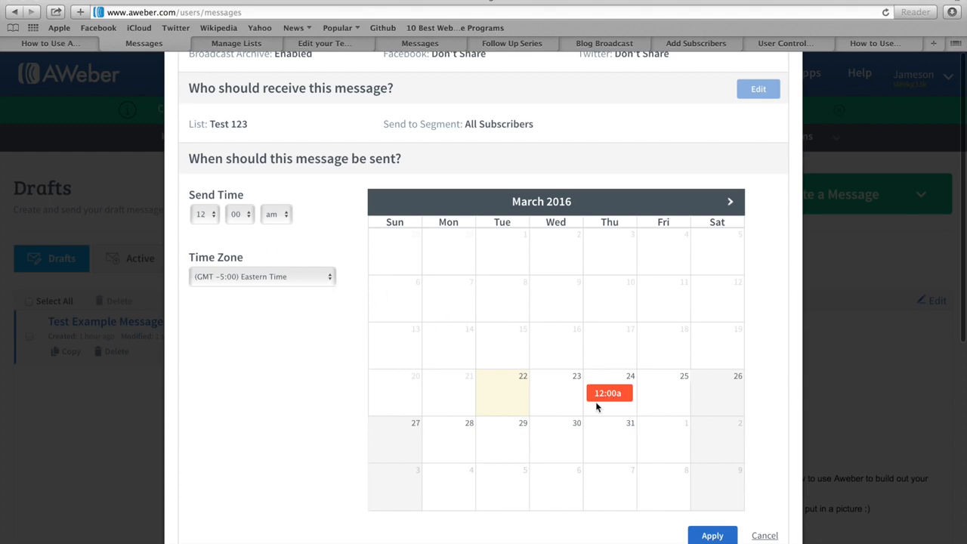
pyautogui.click(764, 536)
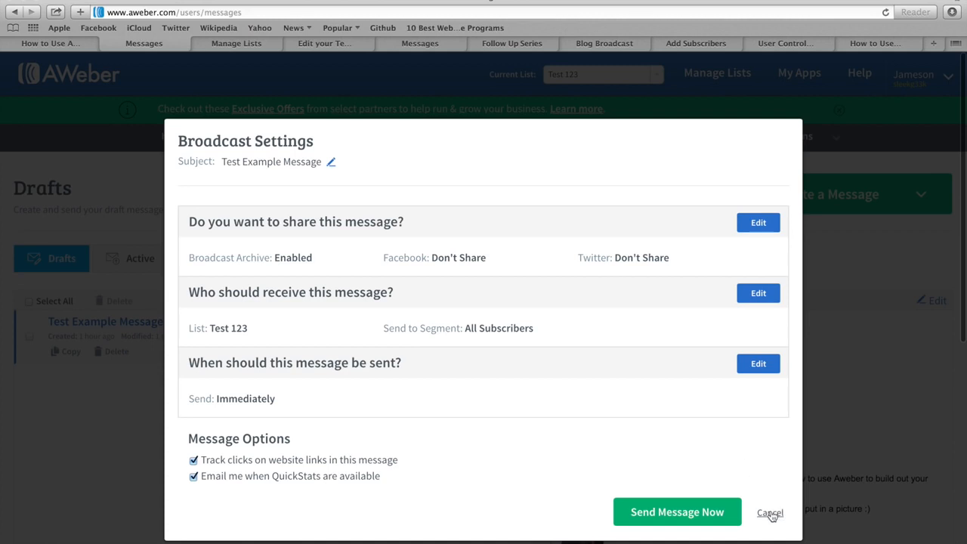
pyautogui.click(770, 514)
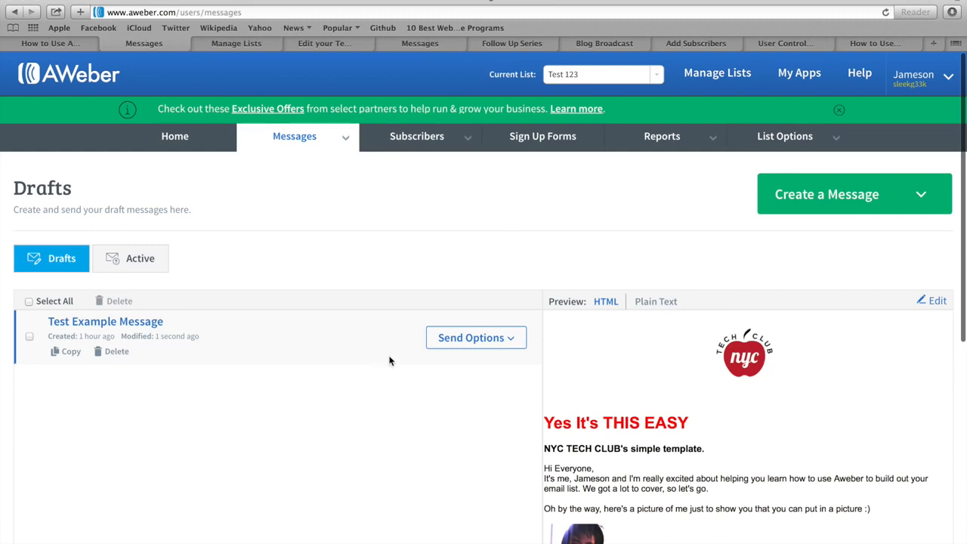
# Open the draft's Send Options, then switch to the Follow Up Messages page.
pyautogui.click(458, 343)
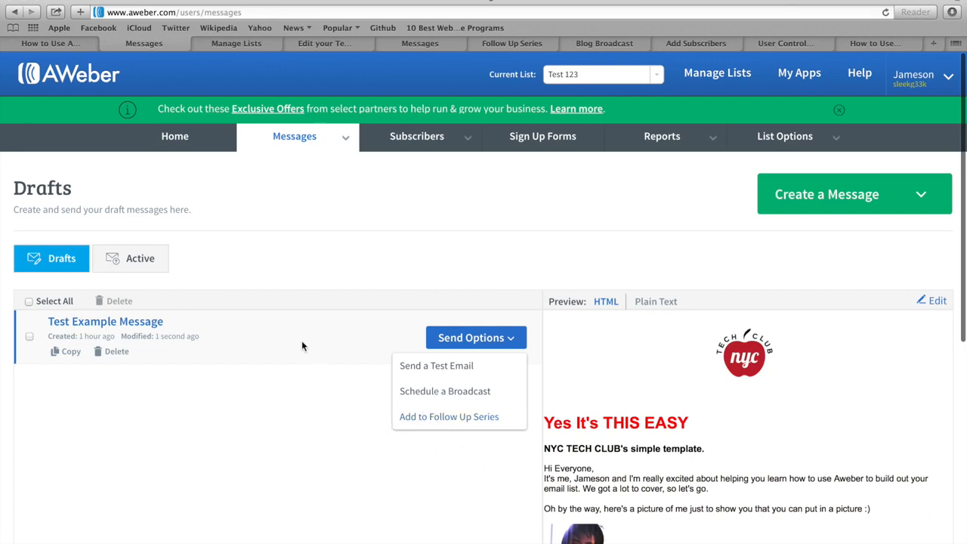
pyautogui.click(522, 43)
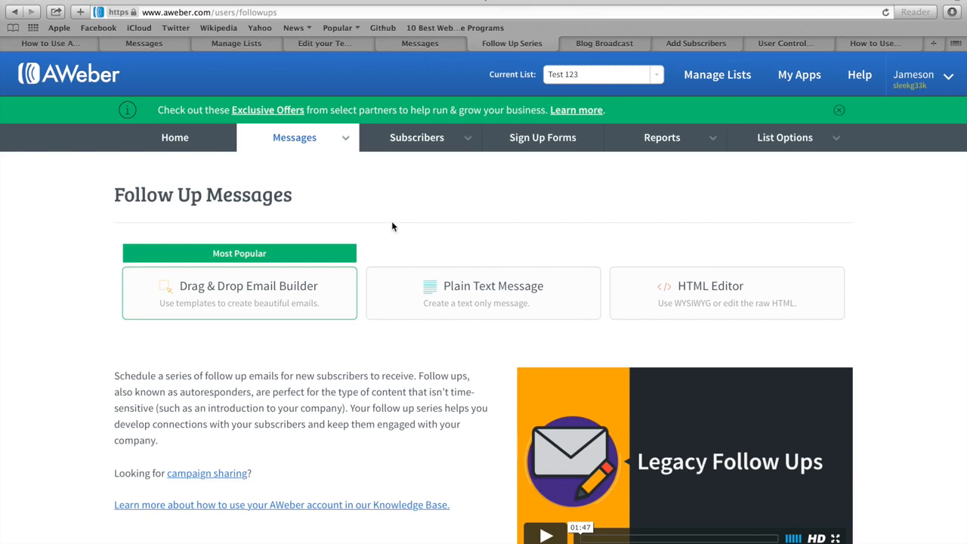
# Go to Messages > Campaigns, start a new campaign and name it 'Example'.
pyautogui.moveTo(291, 142)
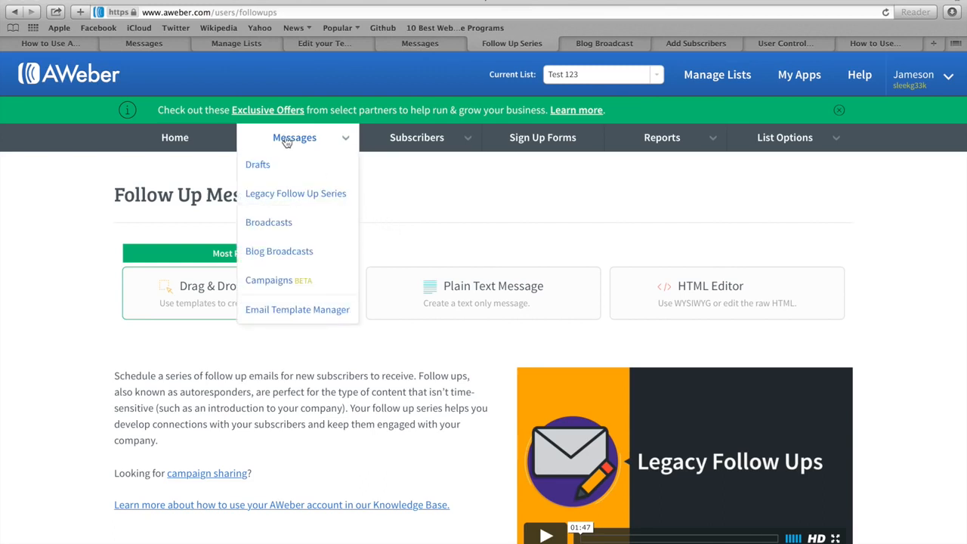
pyautogui.click(273, 281)
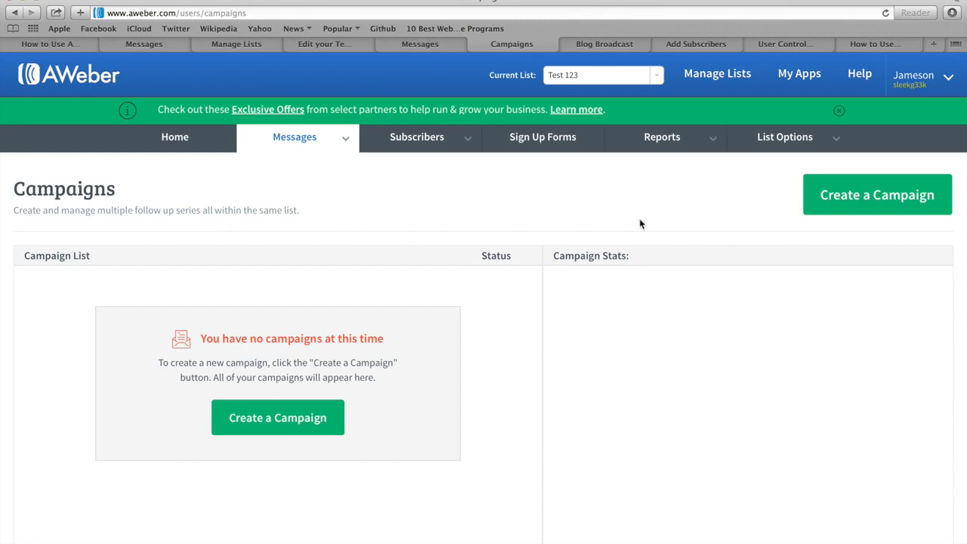
pyautogui.click(877, 198)
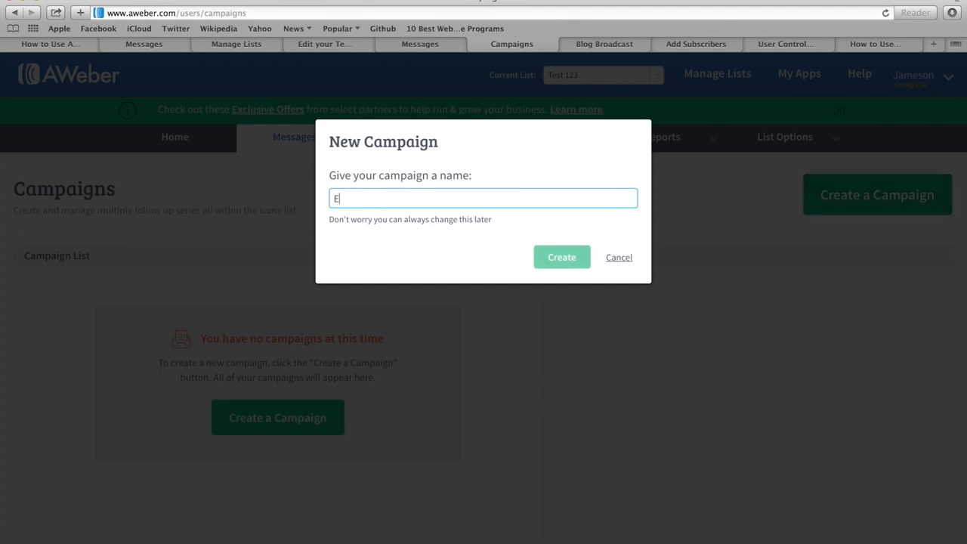
pyautogui.write('Example')
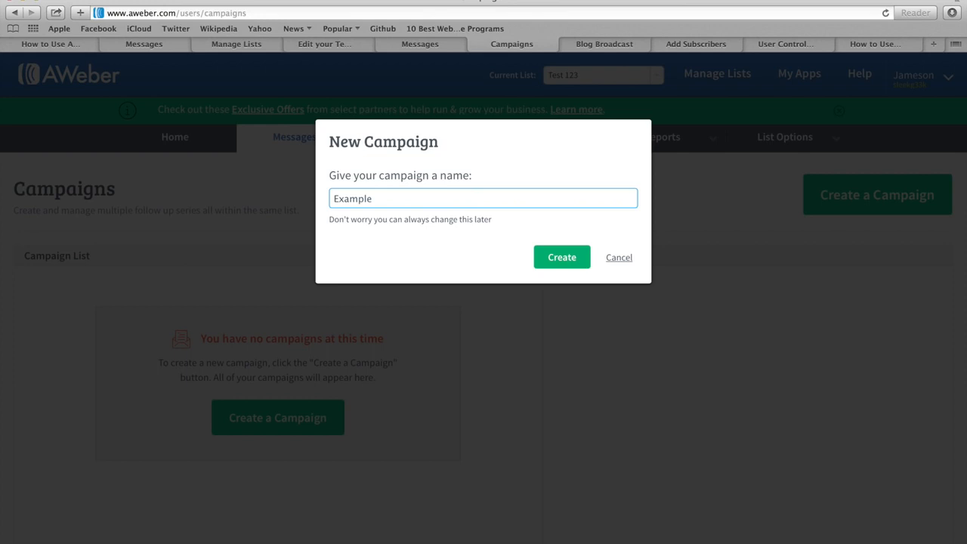
# Create the Example campaign and set its trigger to On Subscribe.
pyautogui.click(561, 261)
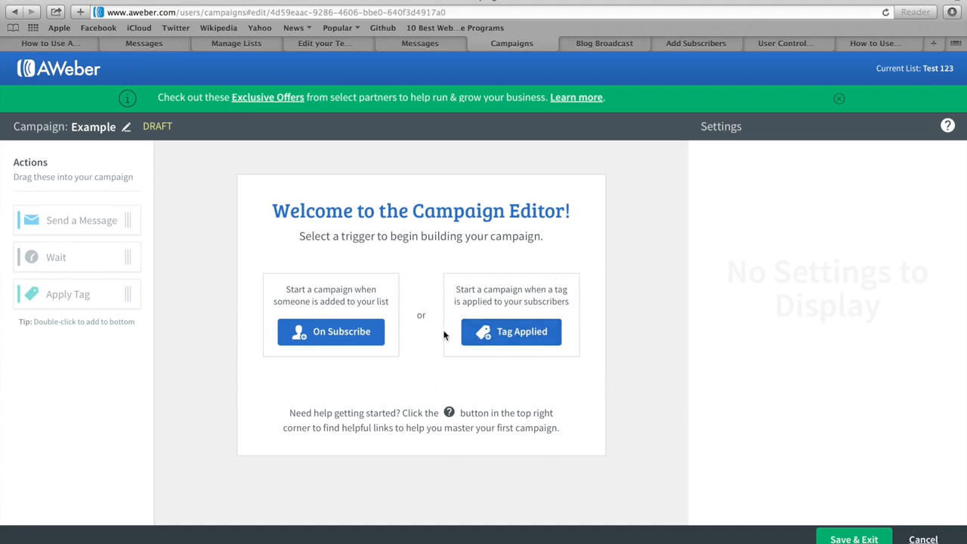
pyautogui.click(337, 336)
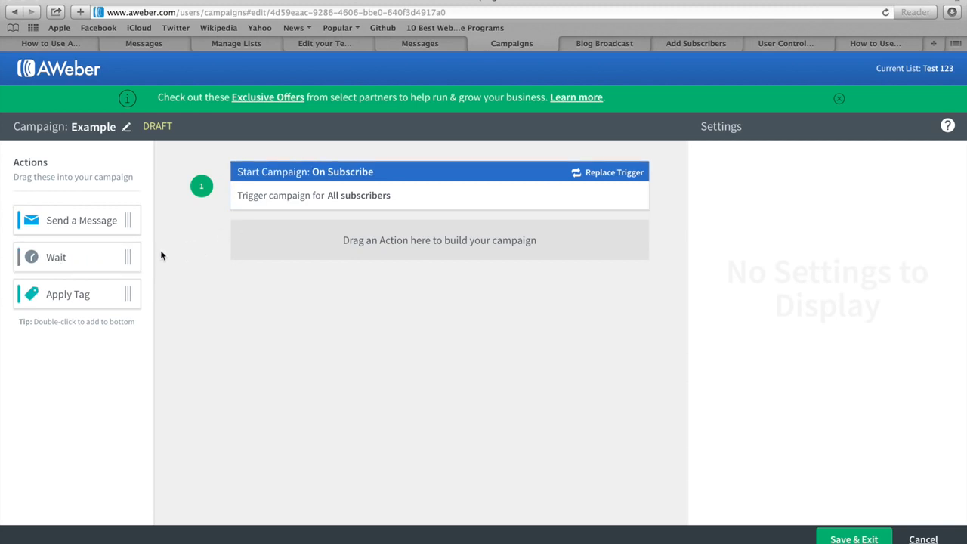
# Add a 1-day Wait step after the subscribe trigger with a custom send window.
pyautogui.moveTo(62, 257); pyautogui.dragTo(281, 240)
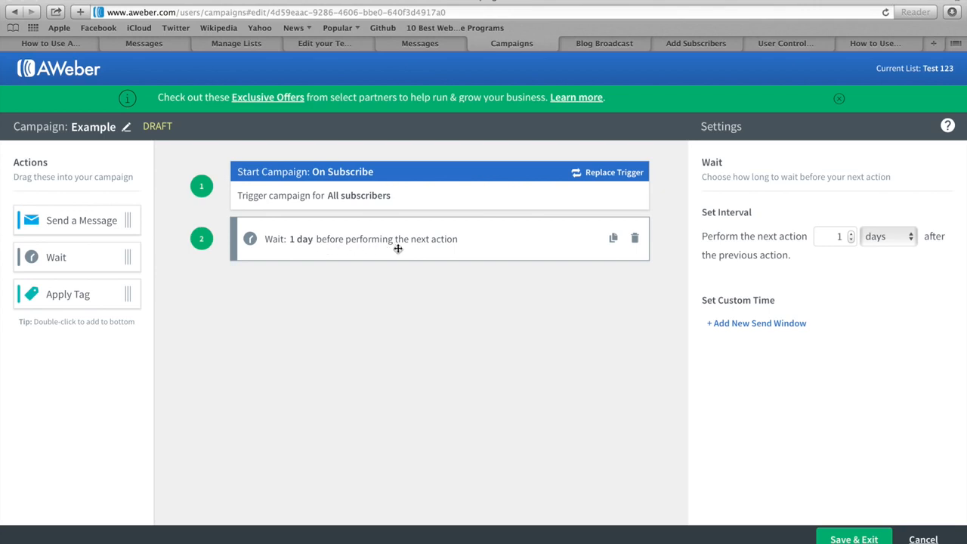
pyautogui.click(851, 234)
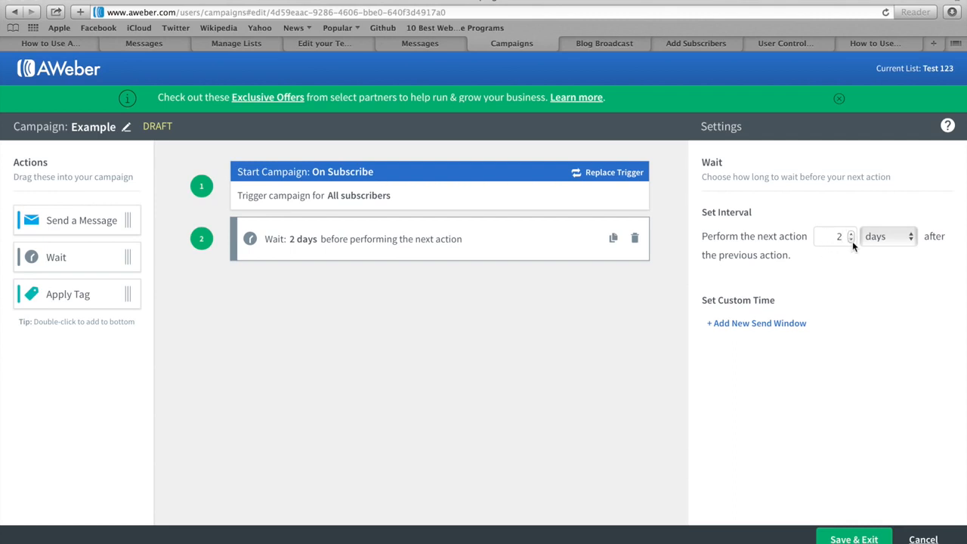
pyautogui.click(851, 240)
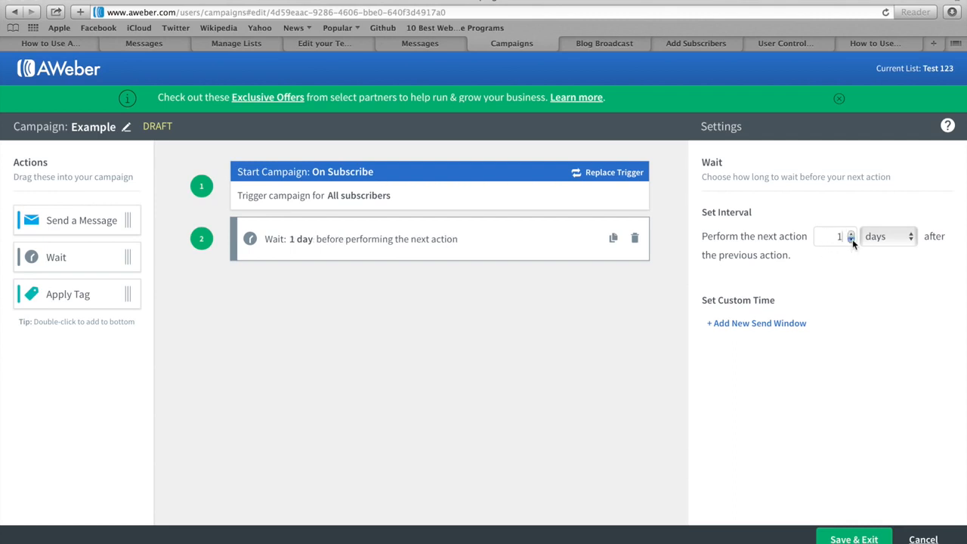
pyautogui.click(752, 324)
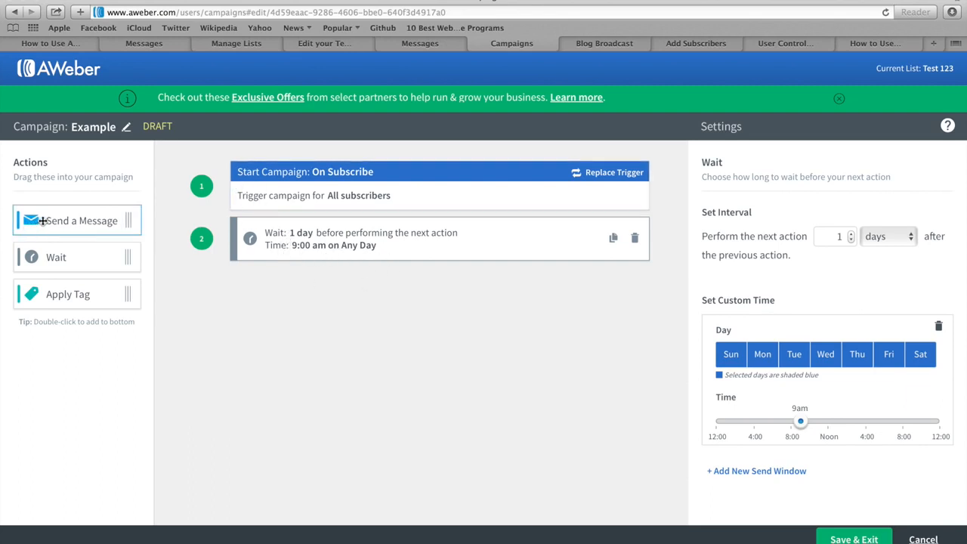
# Add a Send a Message step below the wait and view the Create a Message options.
pyautogui.moveTo(43, 221); pyautogui.dragTo(263, 289)
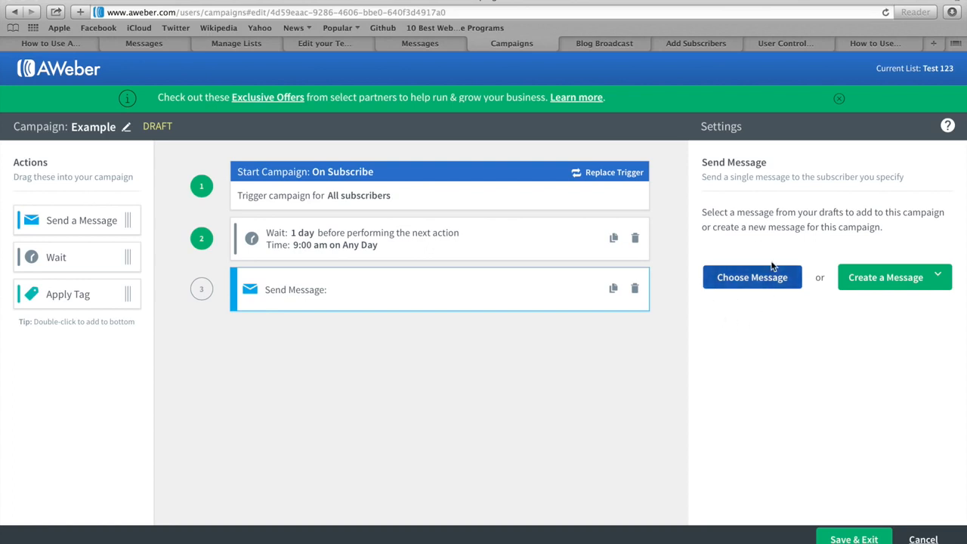
pyautogui.click(889, 280)
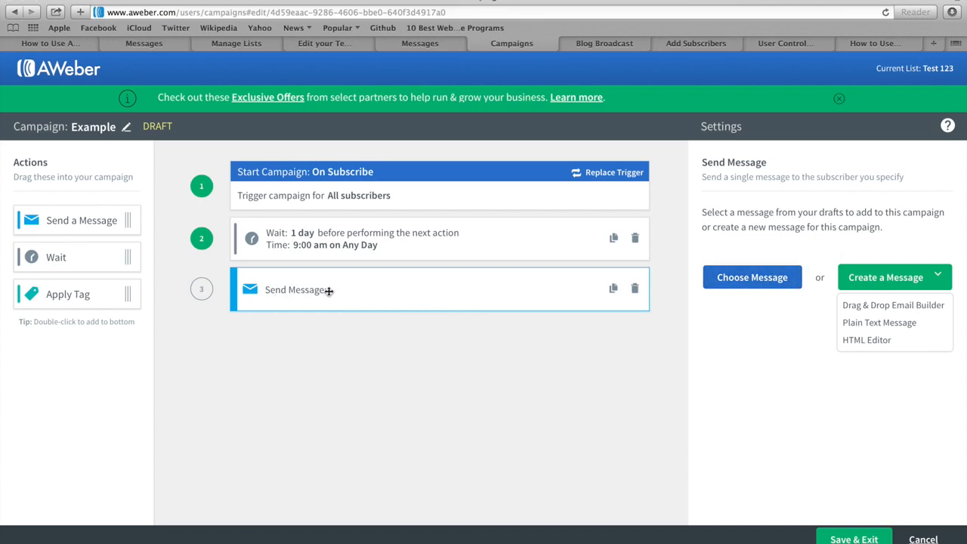
# Add a 2-day Wait as step 4 followed by a Send Message step.
pyautogui.moveTo(55, 256); pyautogui.dragTo(295, 339)
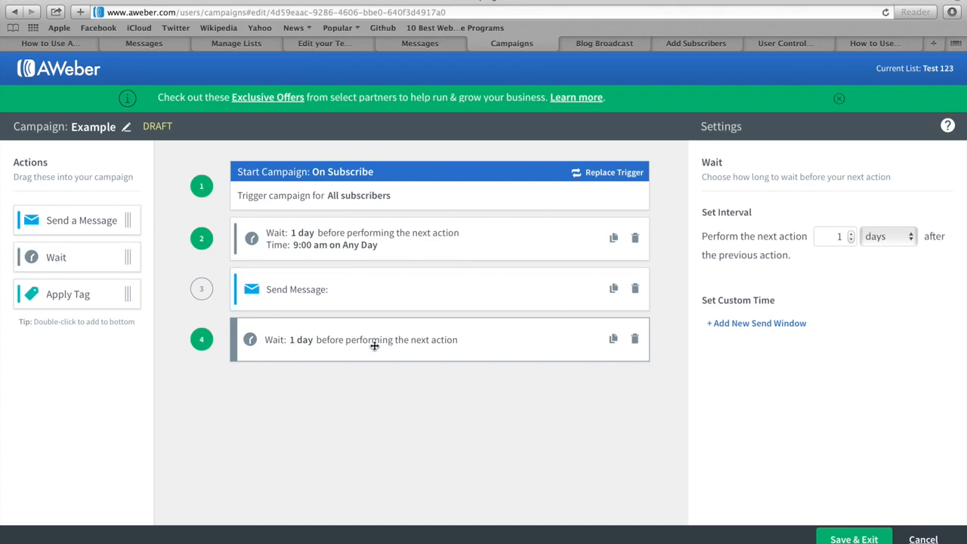
pyautogui.click(851, 234)
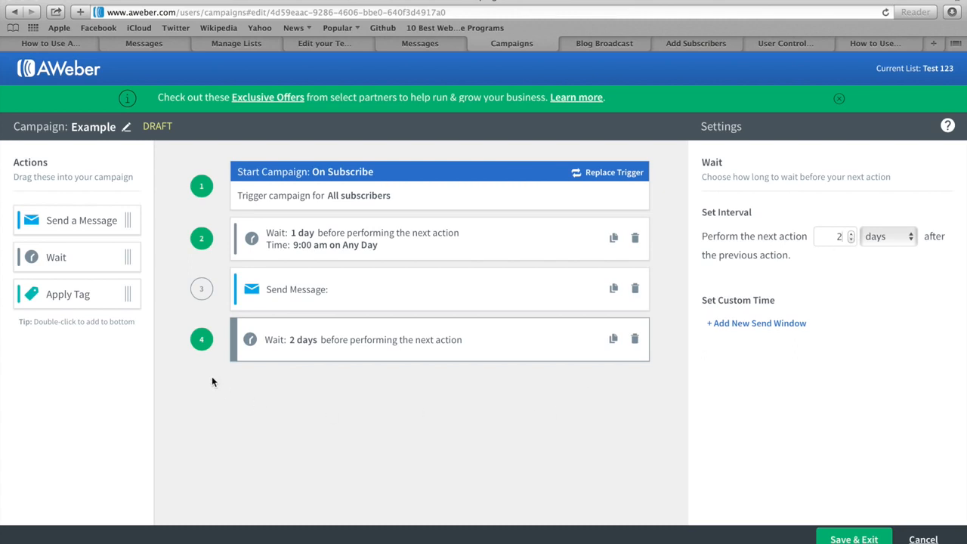
pyautogui.moveTo(66, 220); pyautogui.dragTo(316, 399)
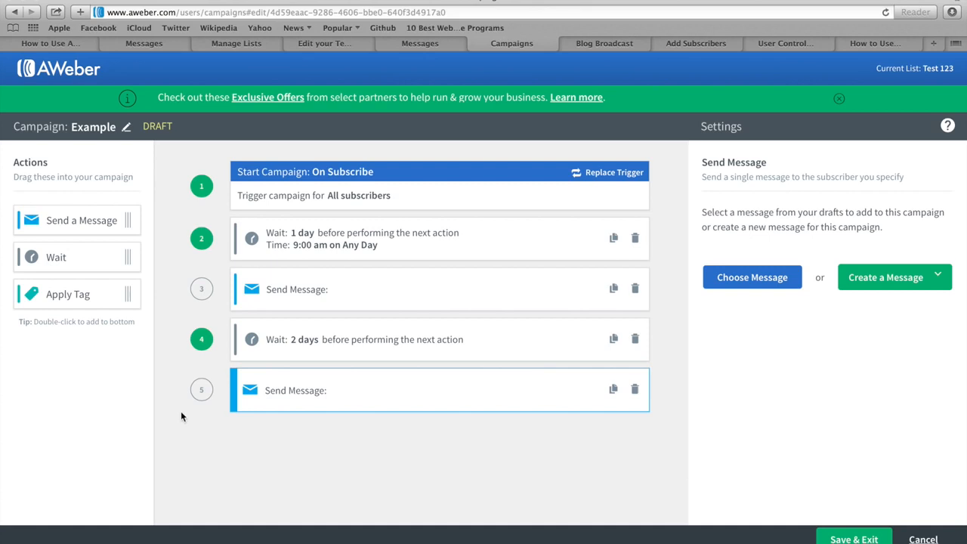
# Add another 2-day Wait as step 6 and a final Send Message as step 7.
pyautogui.moveTo(60, 255); pyautogui.dragTo(258, 429)
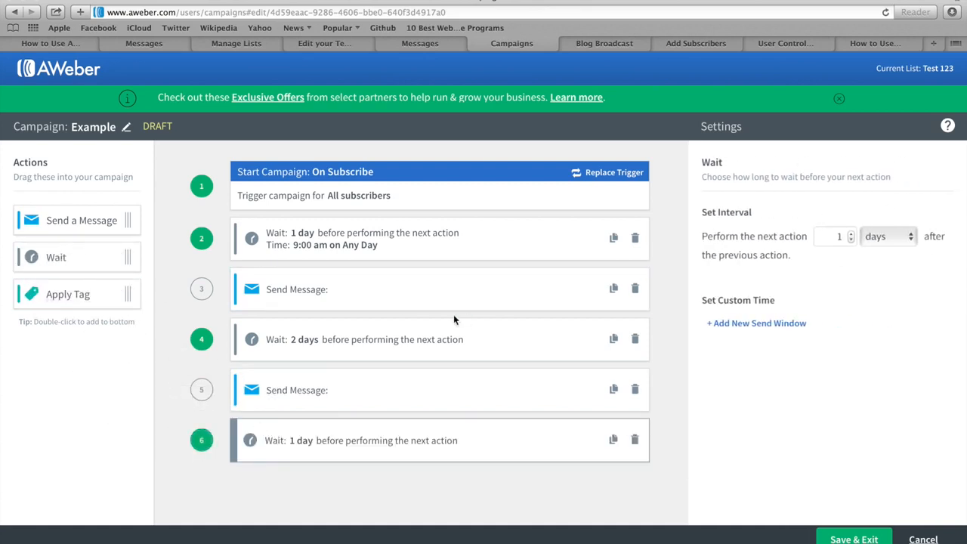
pyautogui.click(851, 234)
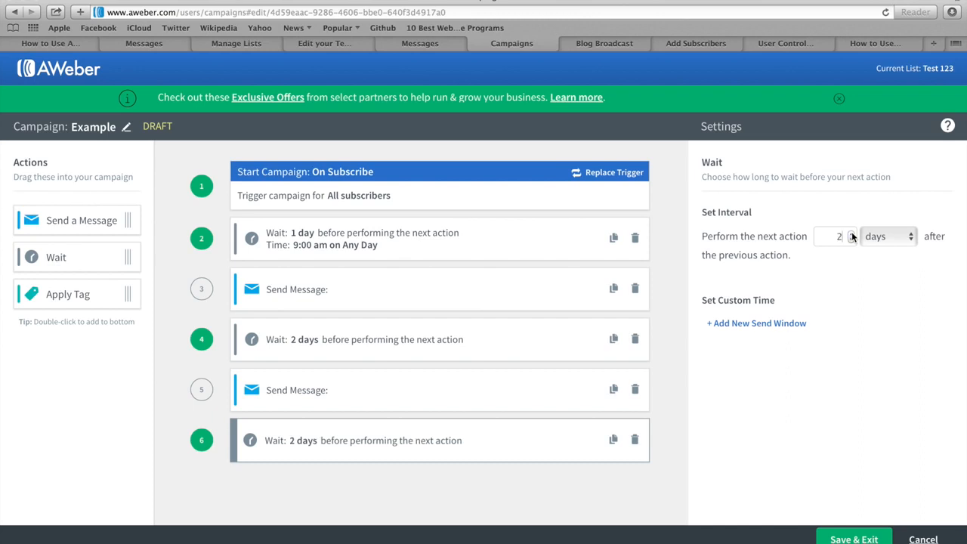
pyautogui.moveTo(56, 224); pyautogui.dragTo(295, 487)
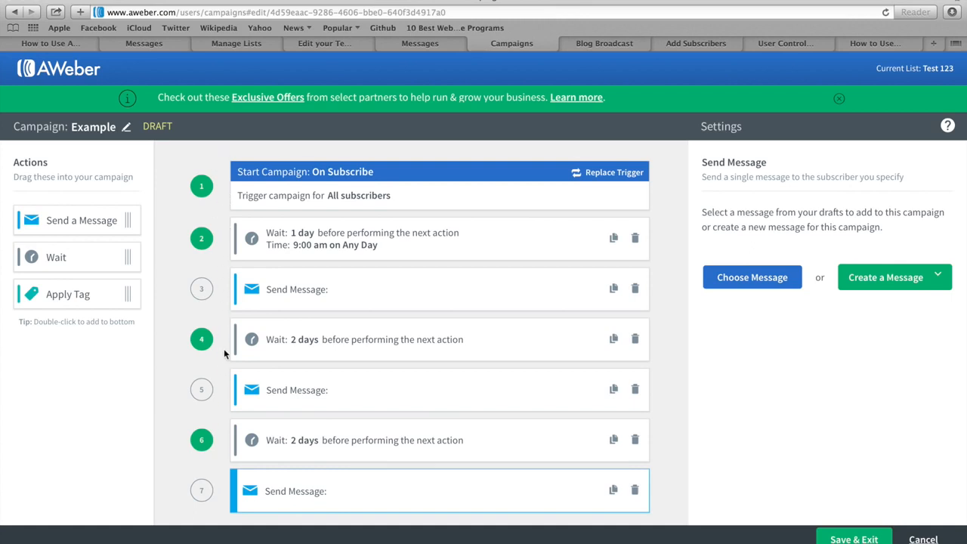
# Save the Example campaign, review its missing information, and exit to the Campaigns list.
pyautogui.click(853, 538)
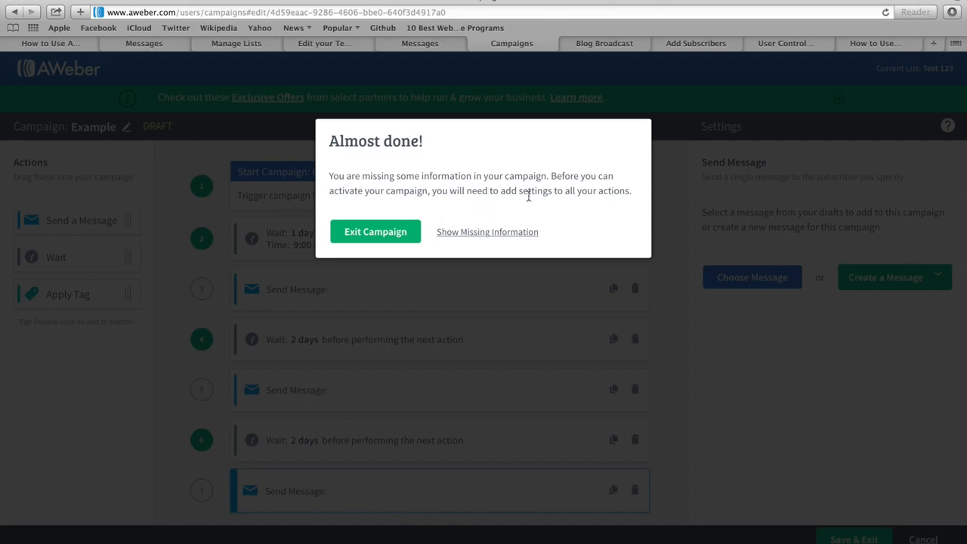
pyautogui.click(470, 234)
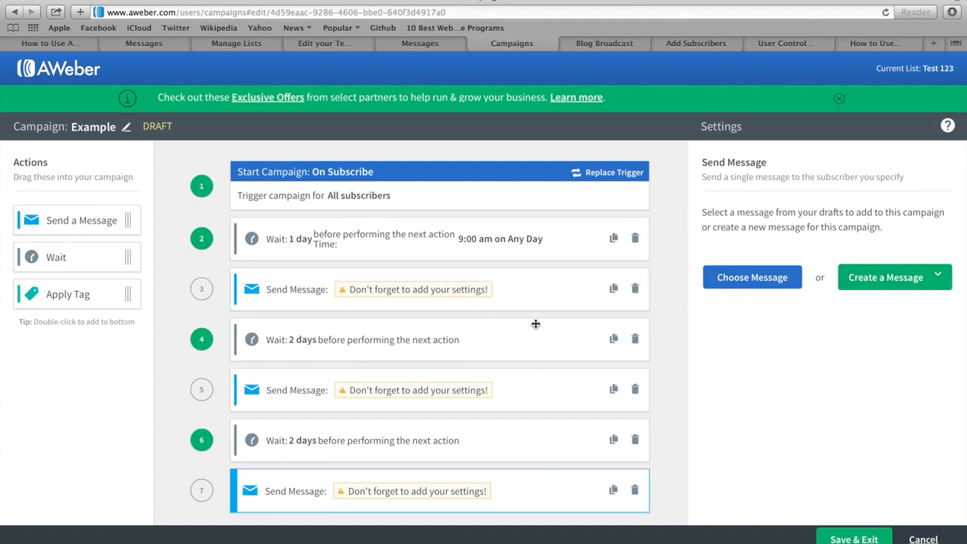
pyautogui.click(855, 539)
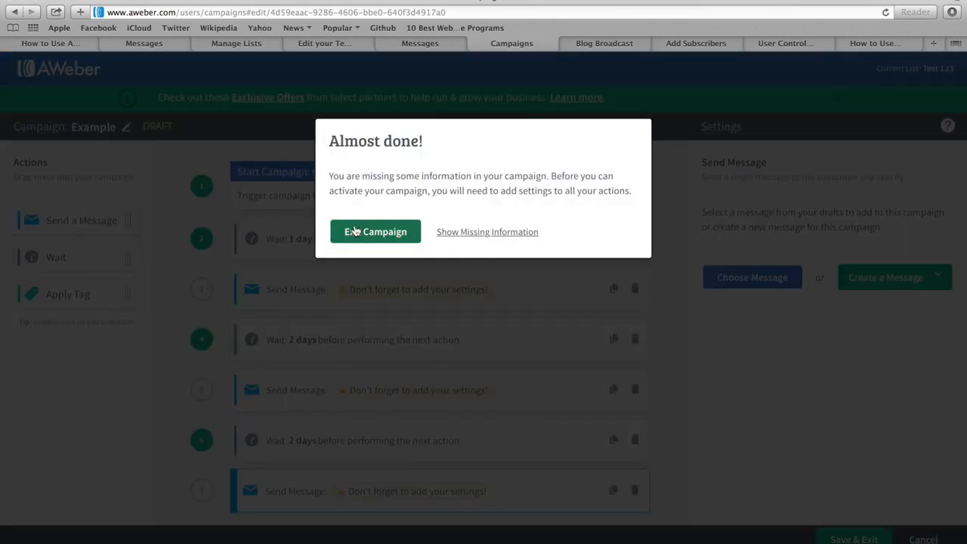
pyautogui.click(374, 232)
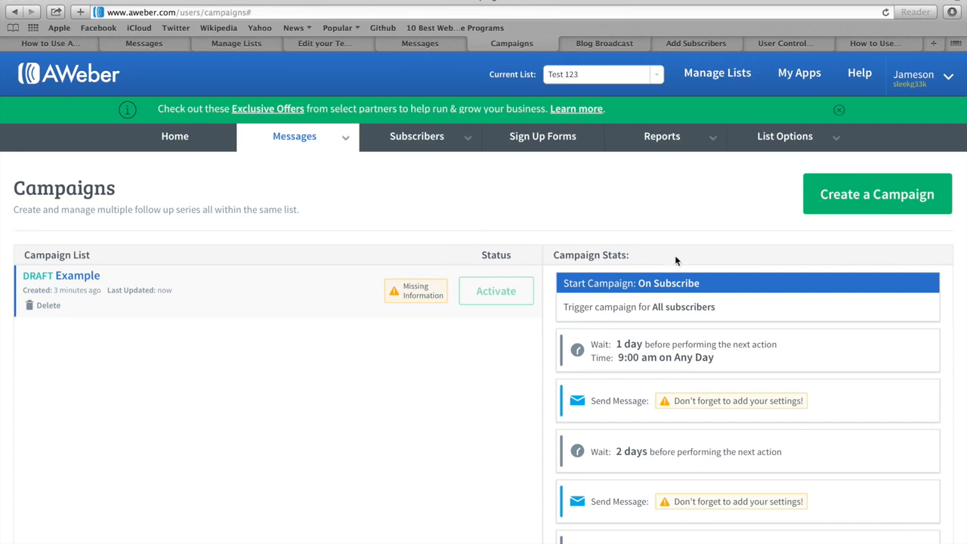
# In the Blog Broadcast tab, go to Messages > Blog Broadcasts.
pyautogui.click(615, 43)
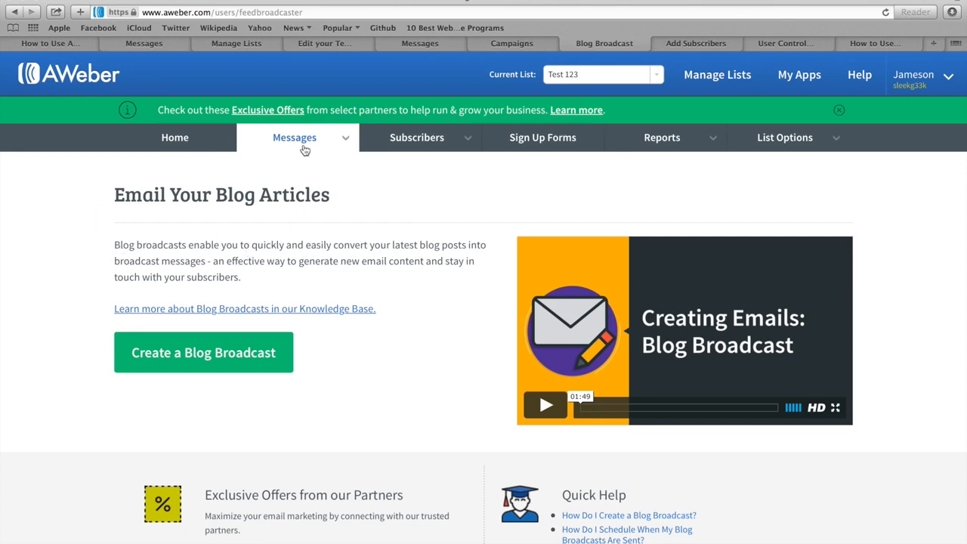
pyautogui.moveTo(299, 142)
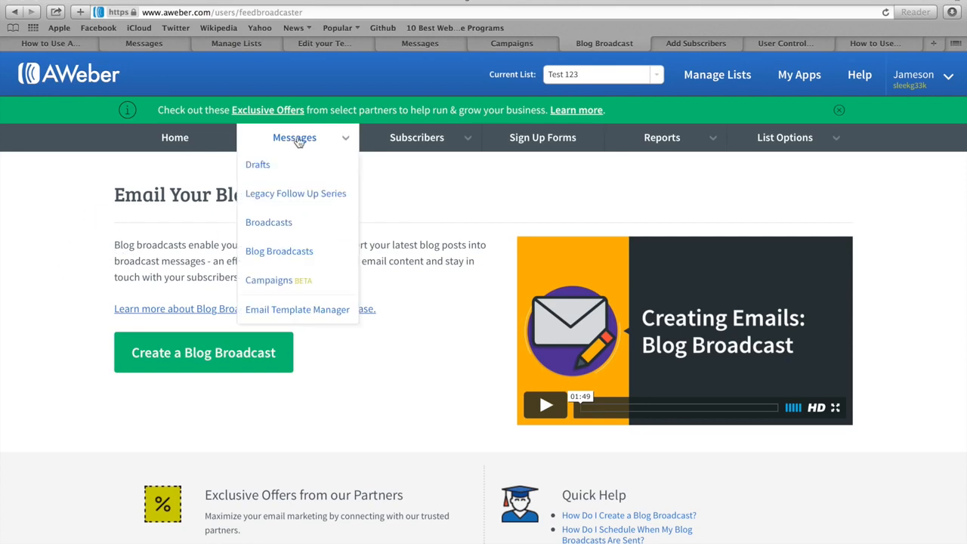
pyautogui.click(290, 252)
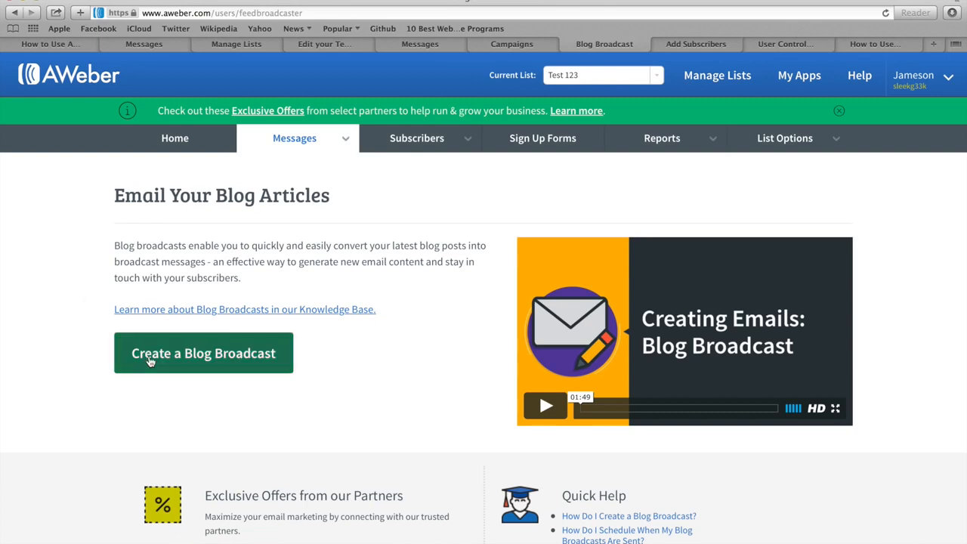
# Start a new blog broadcast, then switch back to the How to Use Aweber Tutorial tab.
pyautogui.click(189, 358)
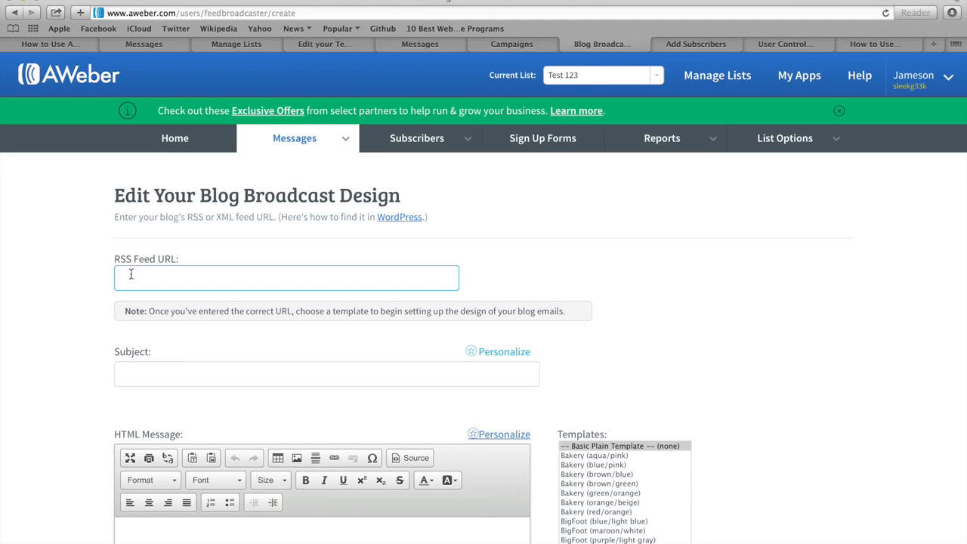
pyautogui.click(94, 219)
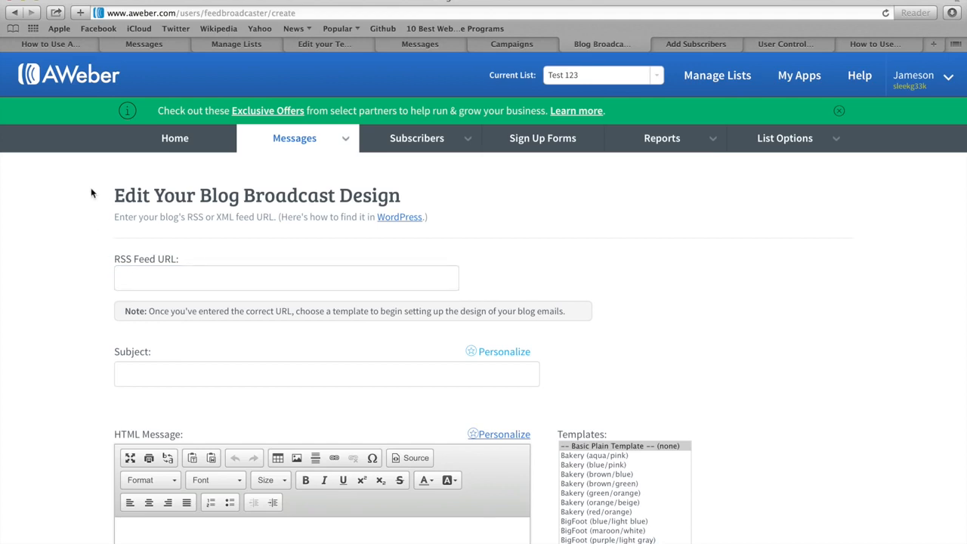
pyautogui.click(47, 44)
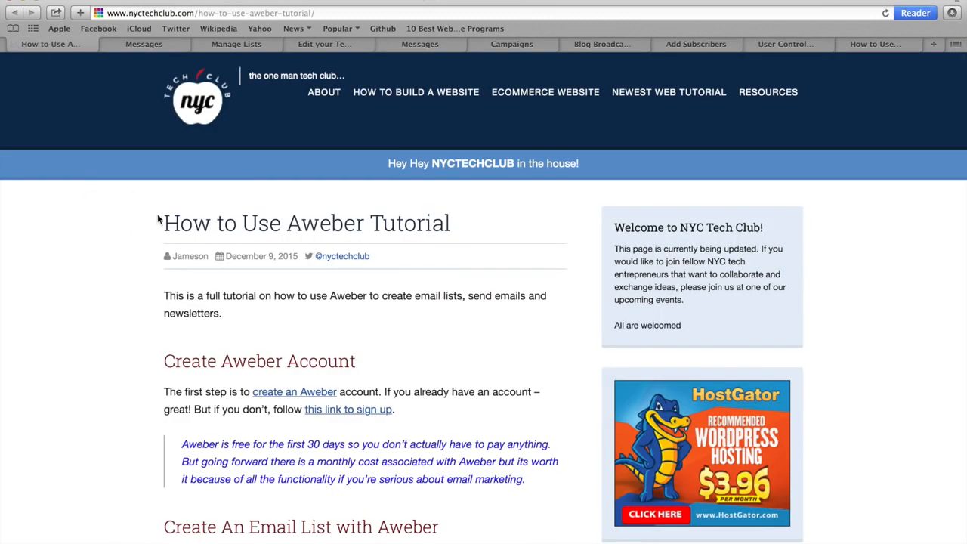
pyautogui.scroll(-20, 149, 234)
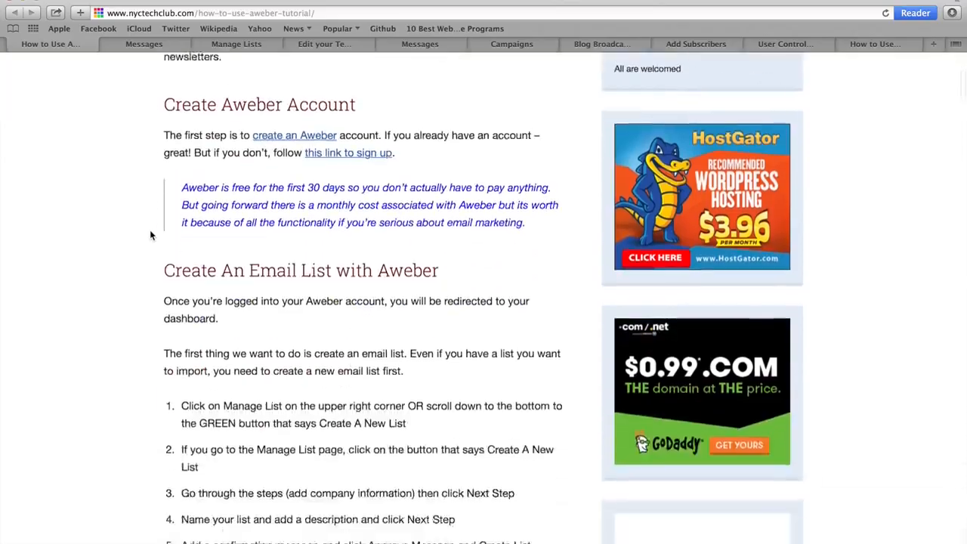
pyautogui.scroll(-20, 150, 235)
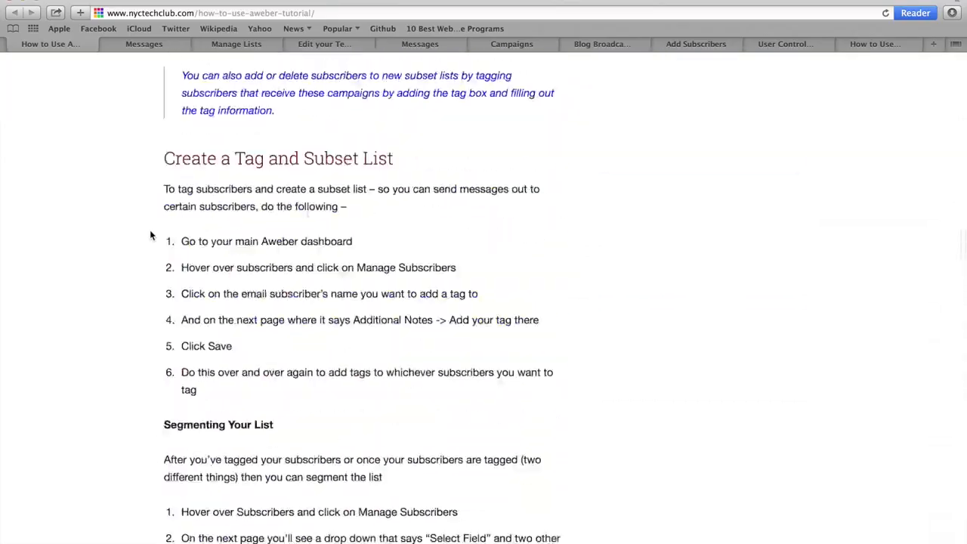
pyautogui.scroll(-10, 149, 231)
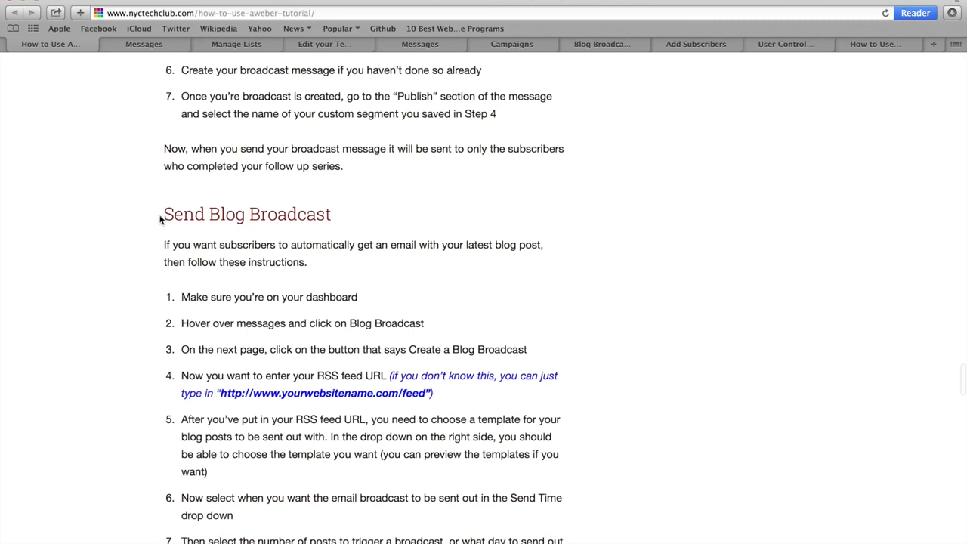
pyautogui.moveTo(163, 215); pyautogui.dragTo(332, 214)
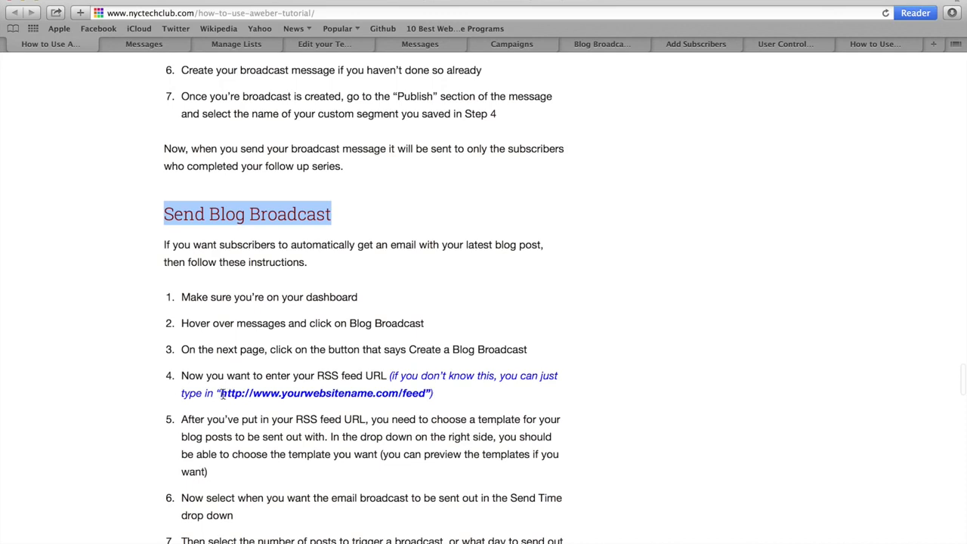
pyautogui.moveTo(220, 394); pyautogui.dragTo(429, 394)
pyautogui.press('super+c')
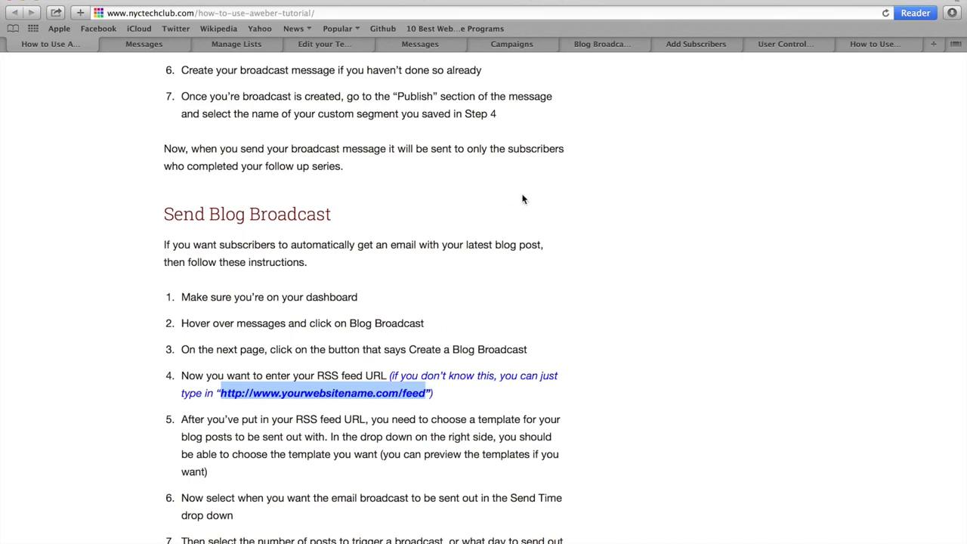
pyautogui.click(599, 46)
pyautogui.click(164, 277)
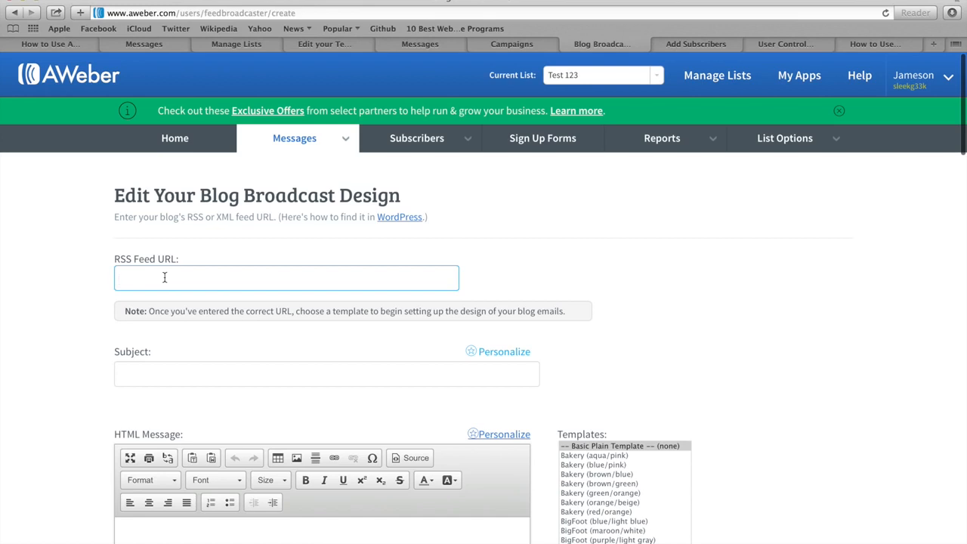
pyautogui.press('super+v')
pyautogui.moveTo(176, 279); pyautogui.dragTo(254, 278)
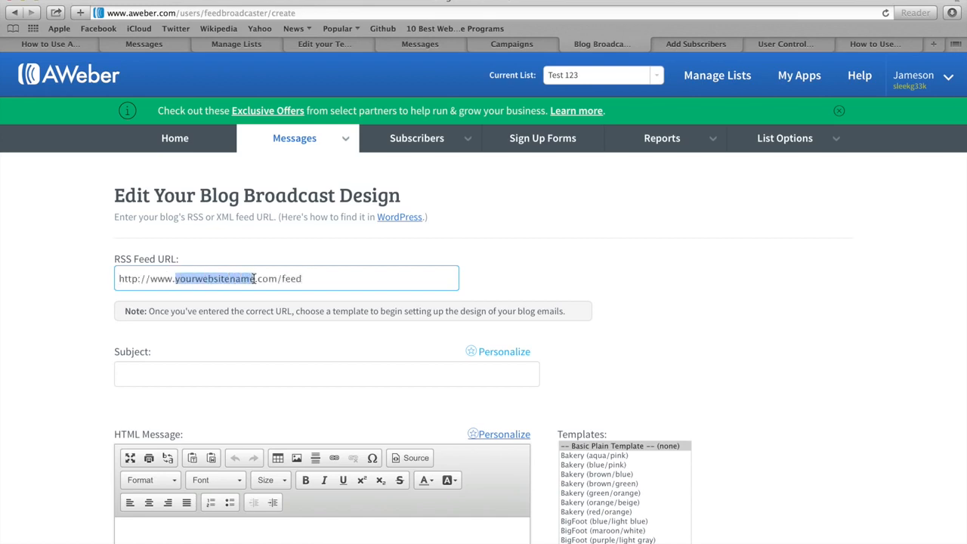
pyautogui.press('BackSpace')
pyautogui.write('nyctechclub')
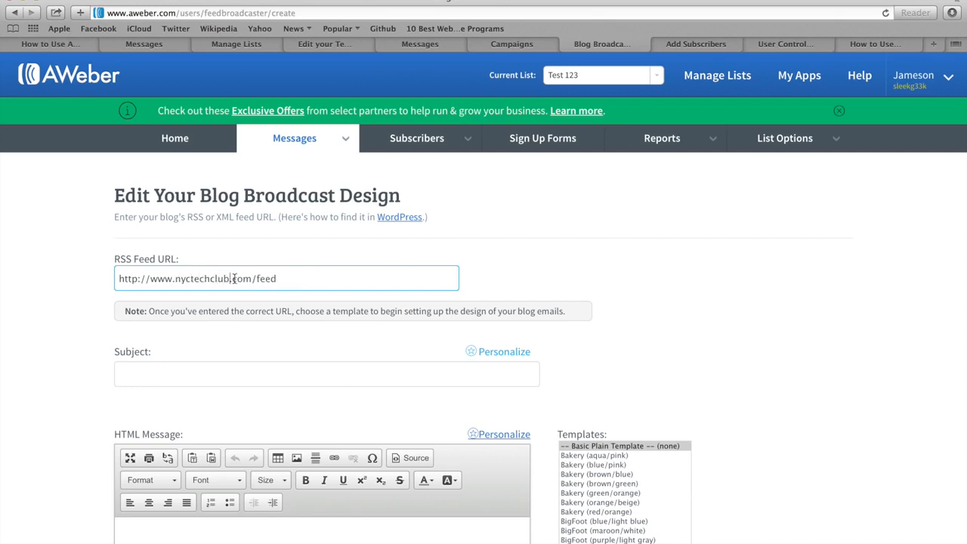
pyautogui.click(97, 280)
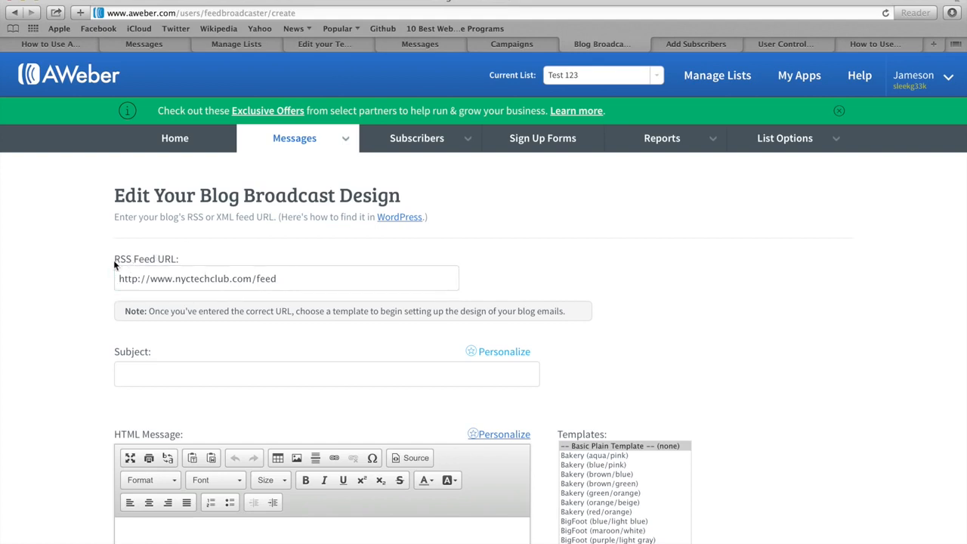
# Enter the subject line LATEST FROM NYC TECH CLUB.
pyautogui.click(124, 371)
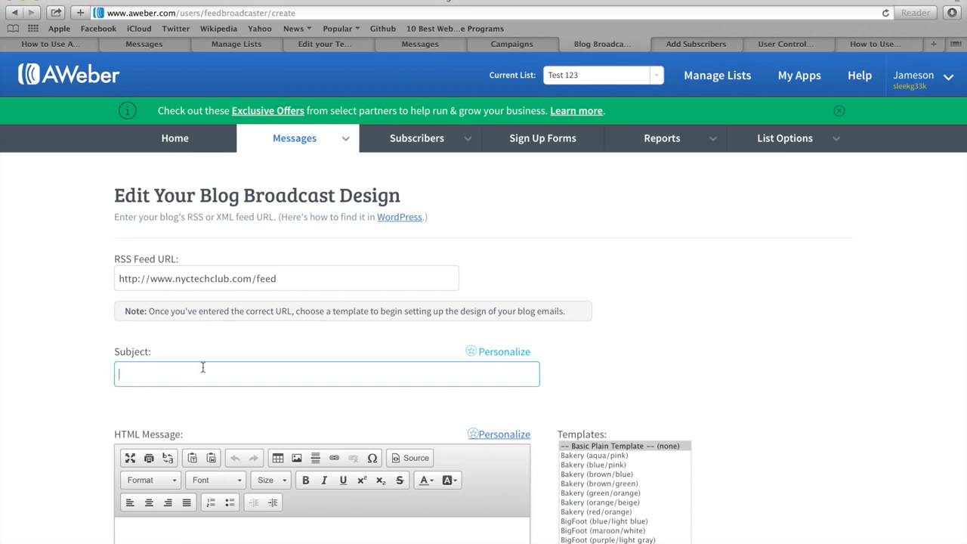
pyautogui.write('LATEST FROM NYC TECH CLUB')
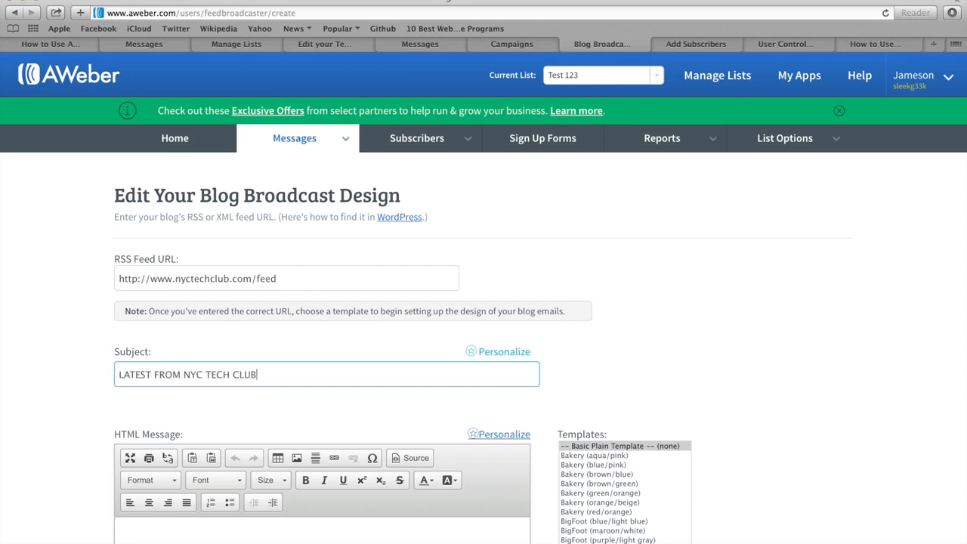
pyautogui.click(77, 362)
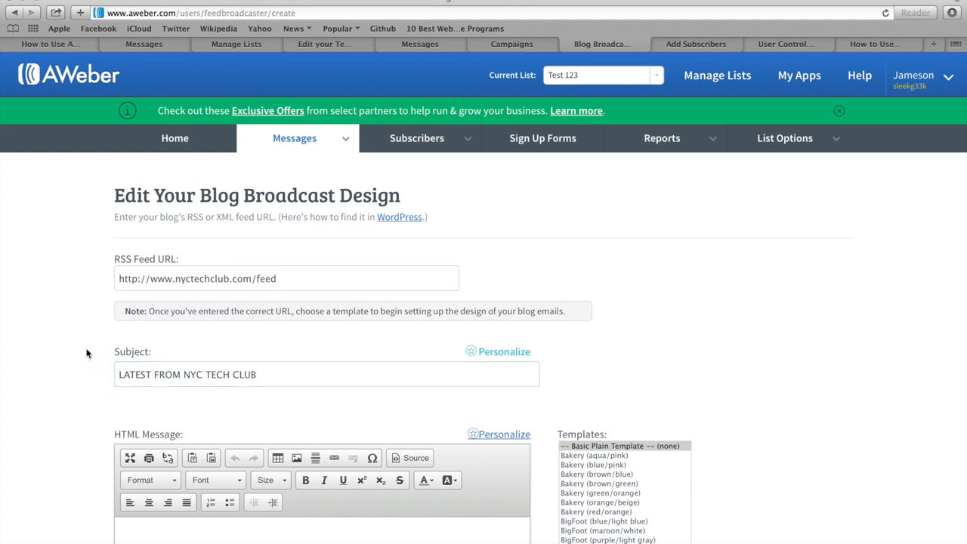
# Preview the BigFoot (maroon/white), Clean (red/tan) and Modern (purple/black) templates.
pyautogui.scroll(-5, 85, 352)
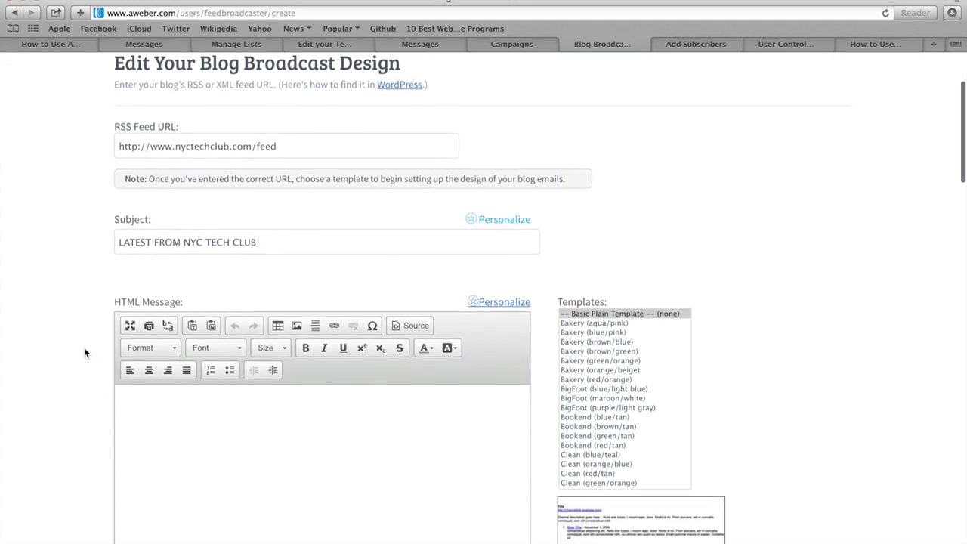
pyautogui.scroll(-1, 84, 352)
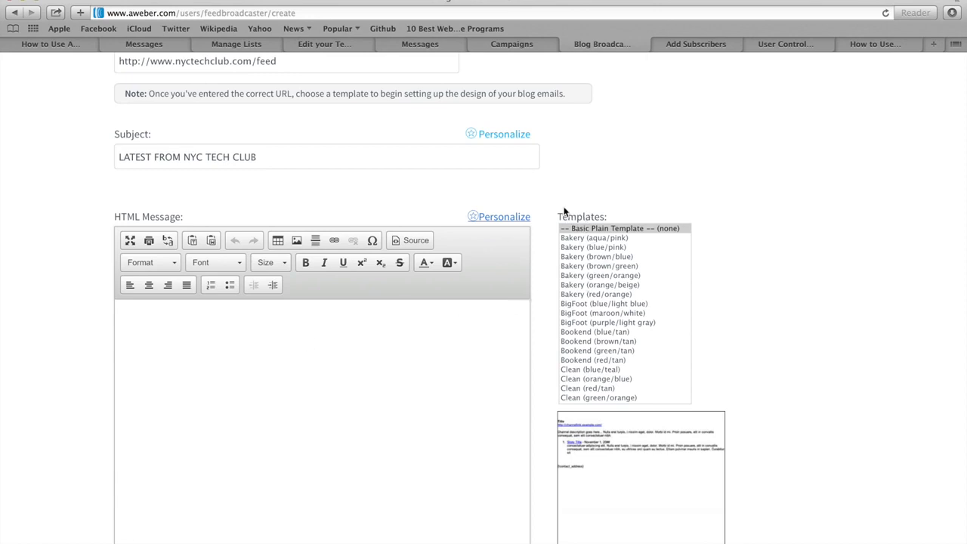
pyautogui.click(587, 313)
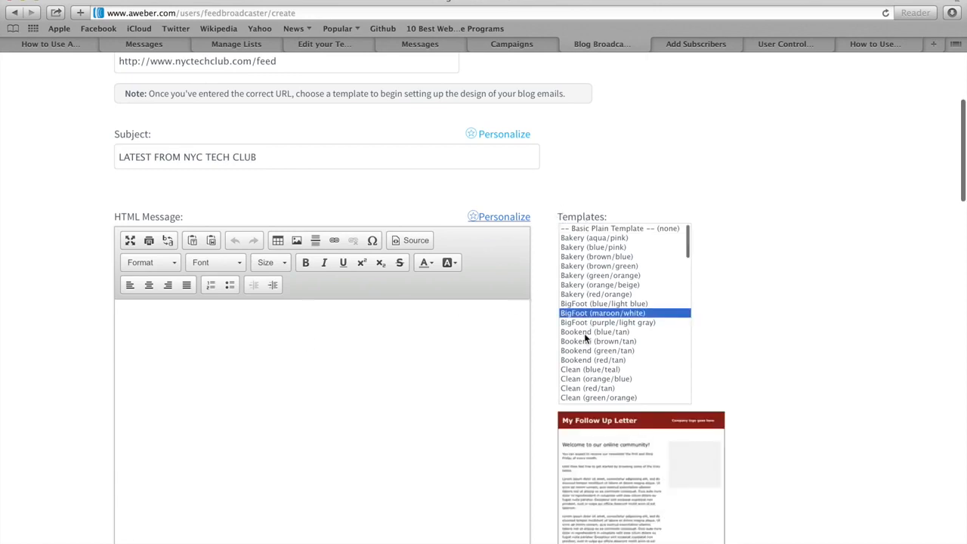
pyautogui.scroll(-3, 585, 336)
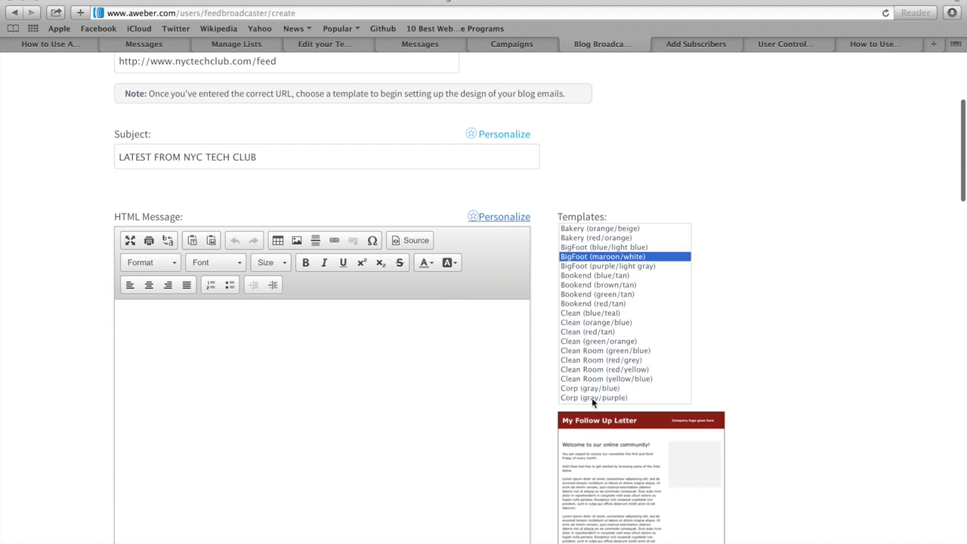
pyautogui.click(582, 332)
pyautogui.scroll(-6, 582, 337)
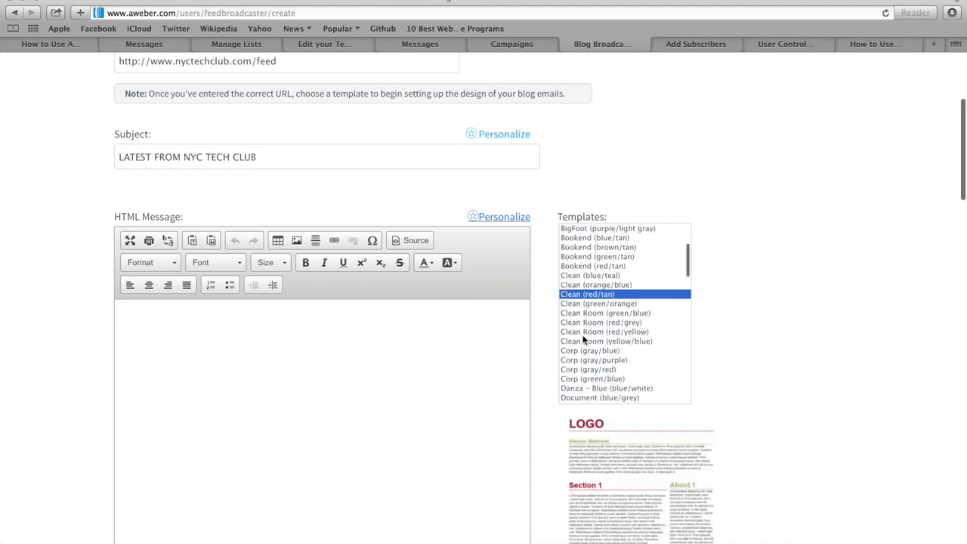
pyautogui.scroll(-10, 583, 340)
pyautogui.click(582, 339)
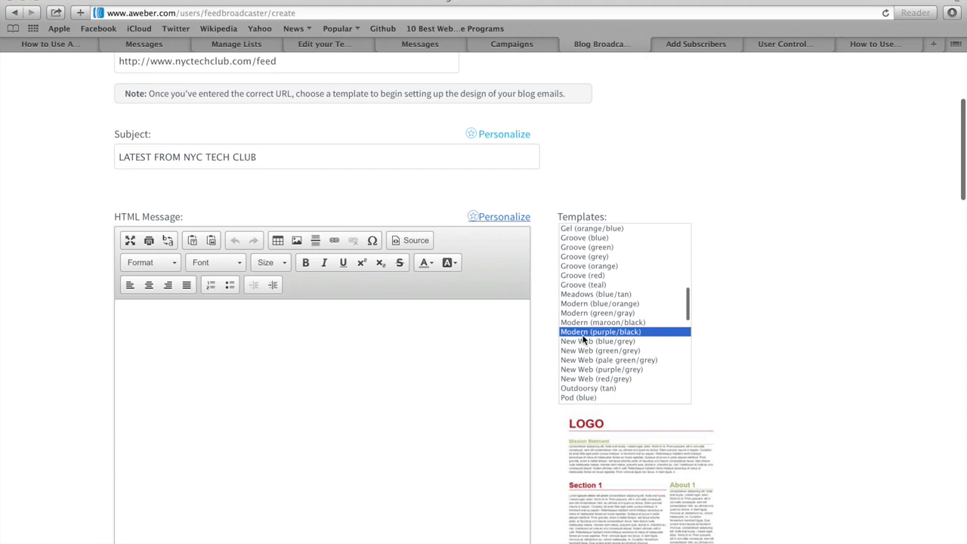
# Select the Tech (blue/white/gray) template for the blog broadcast.
pyautogui.scroll(-2, 583, 340)
pyautogui.scroll(-8, 583, 340)
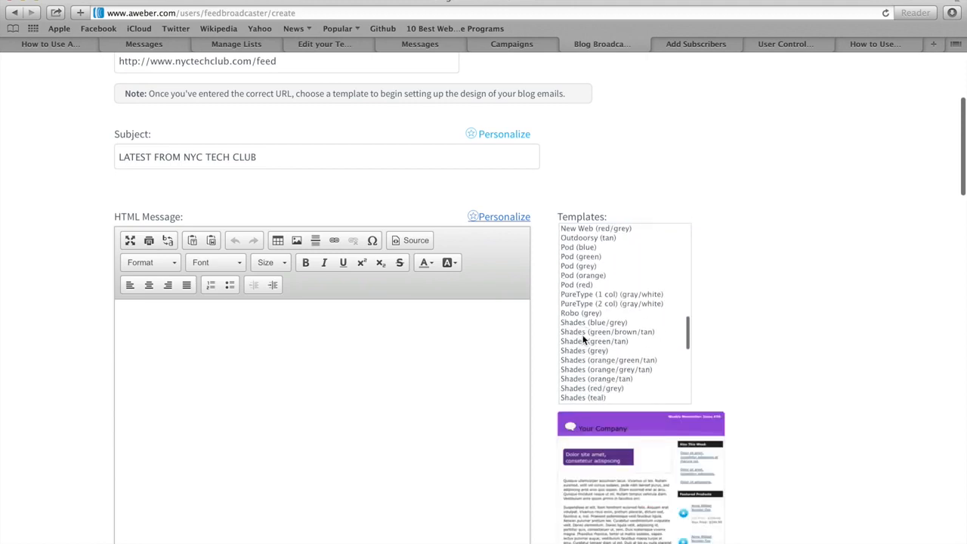
pyautogui.scroll(-6, 583, 339)
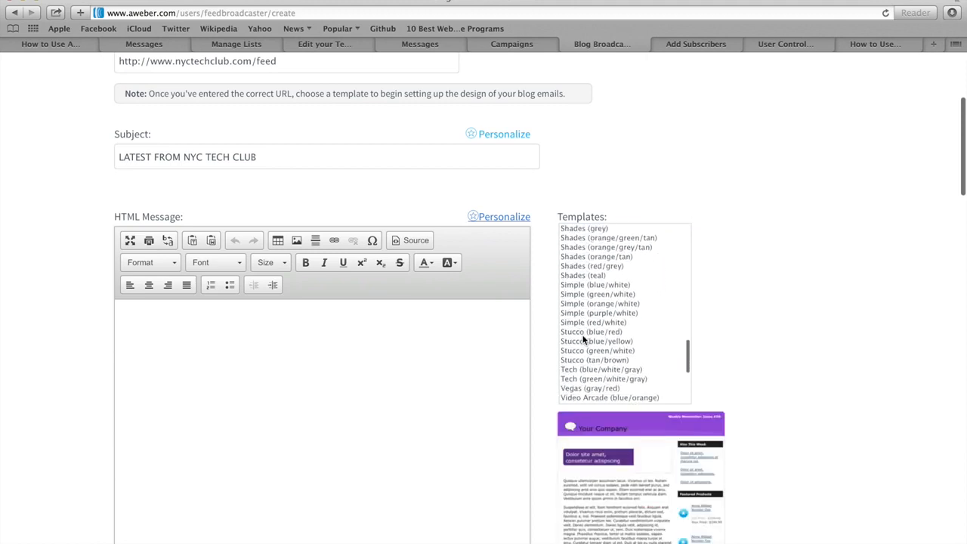
pyautogui.click(579, 351)
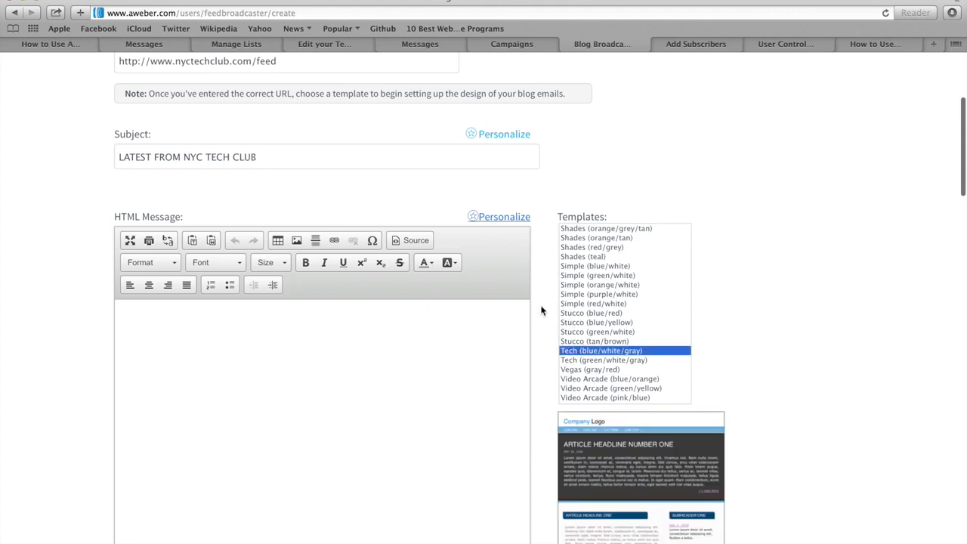
pyautogui.scroll(-5, 541, 310)
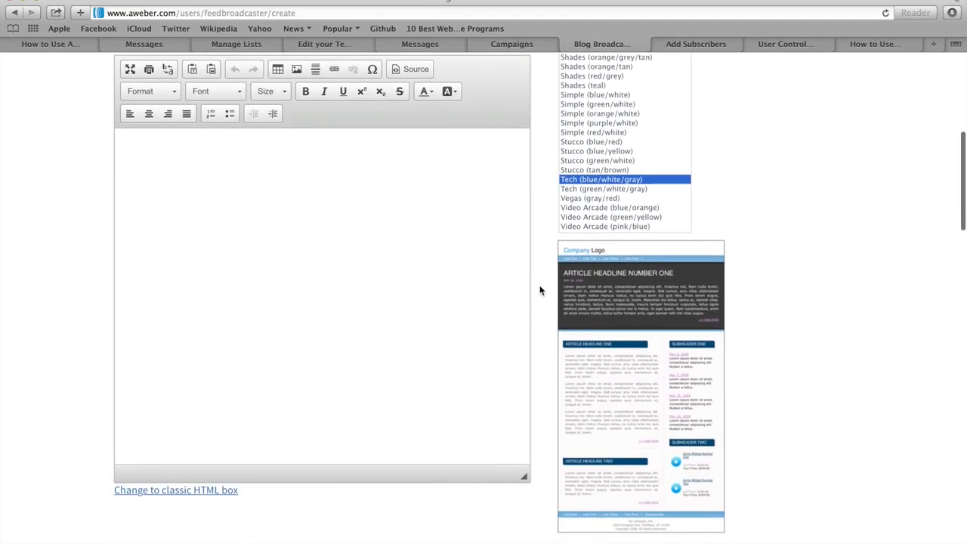
pyautogui.scroll(-2, 541, 291)
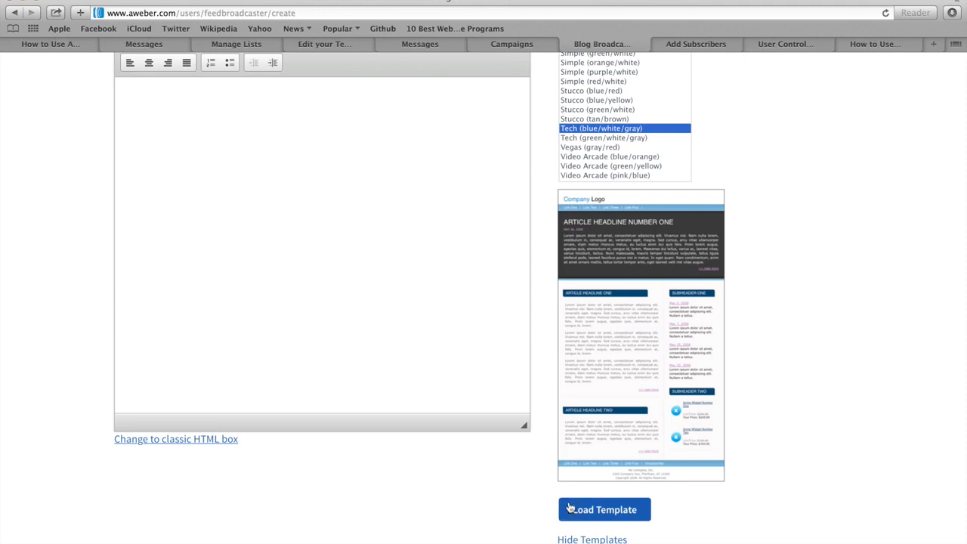
# Load the Tech template into the HTML message and scroll through it to Send Time.
pyautogui.click(618, 510)
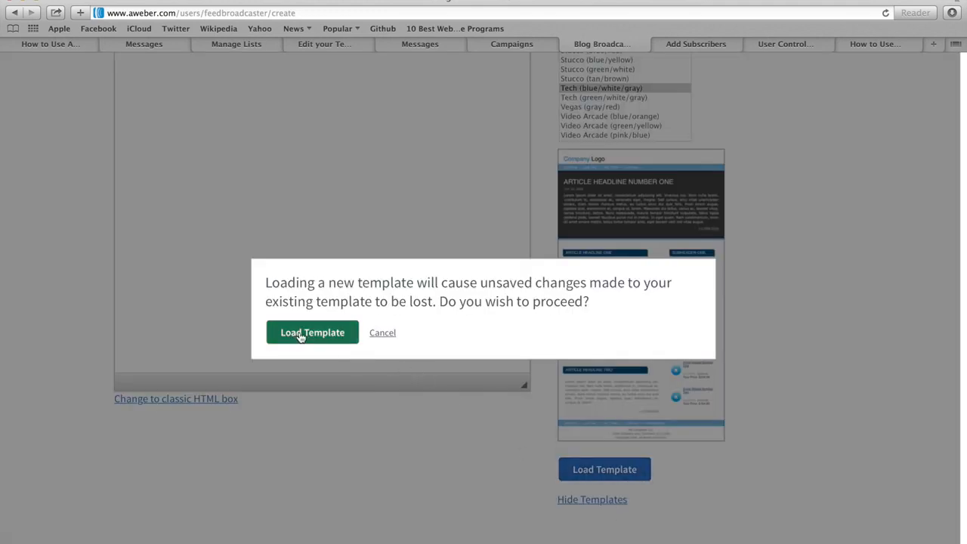
pyautogui.click(300, 336)
pyautogui.scroll(3, 549, 318)
pyautogui.scroll(5, 549, 324)
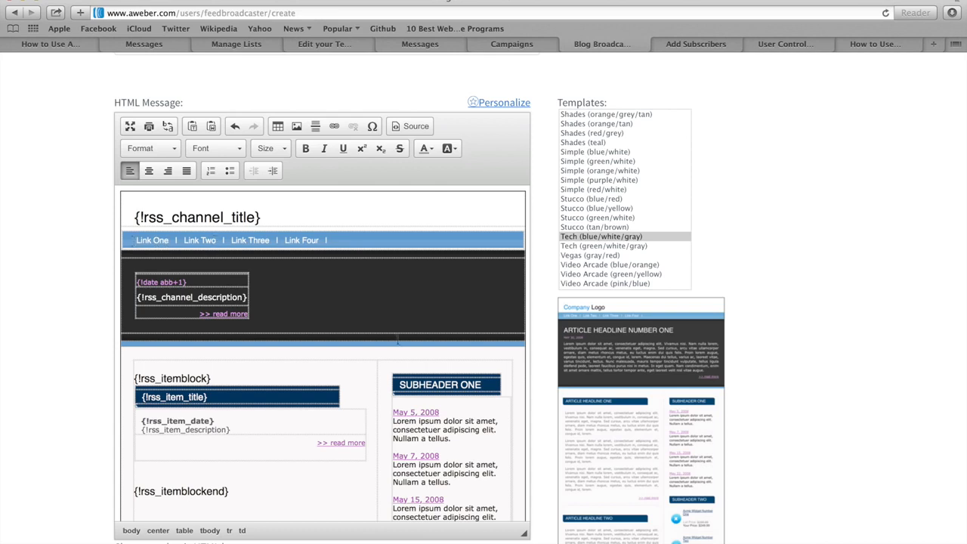
pyautogui.scroll(-3, 405, 371)
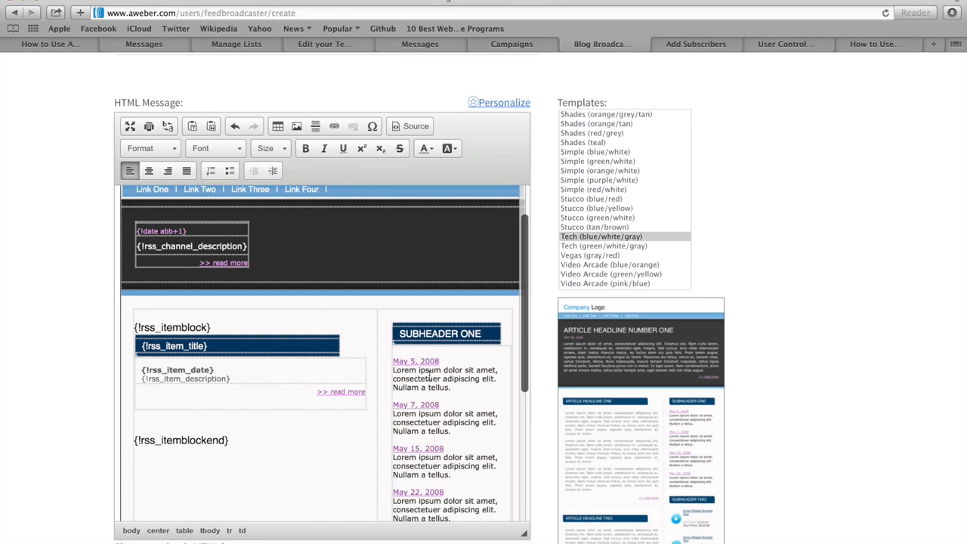
pyautogui.scroll(-3, 429, 375)
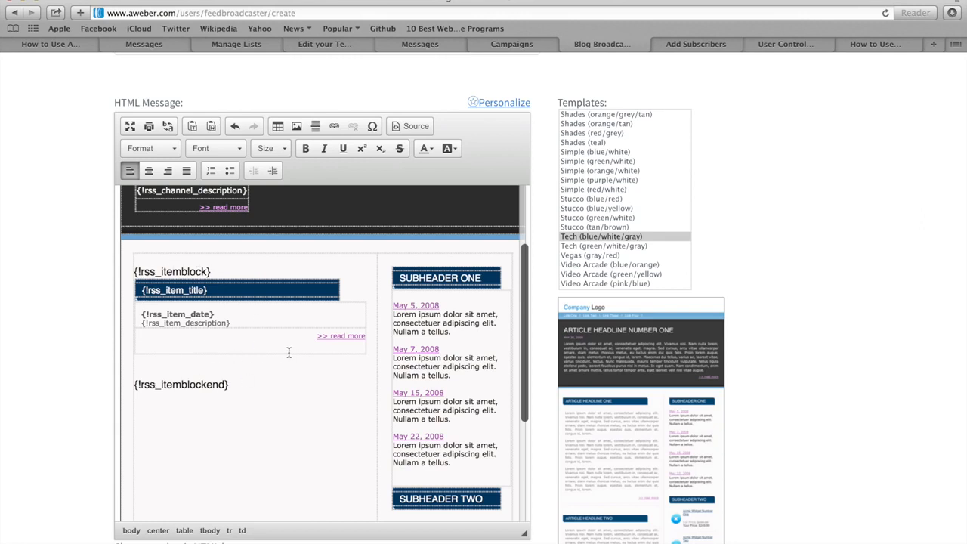
pyautogui.scroll(-5, 405, 367)
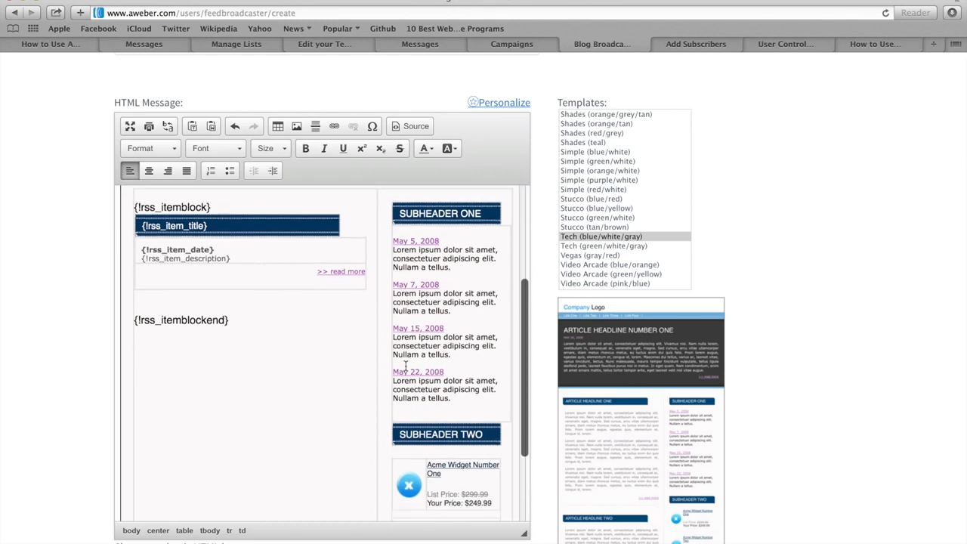
pyautogui.scroll(-3, 405, 365)
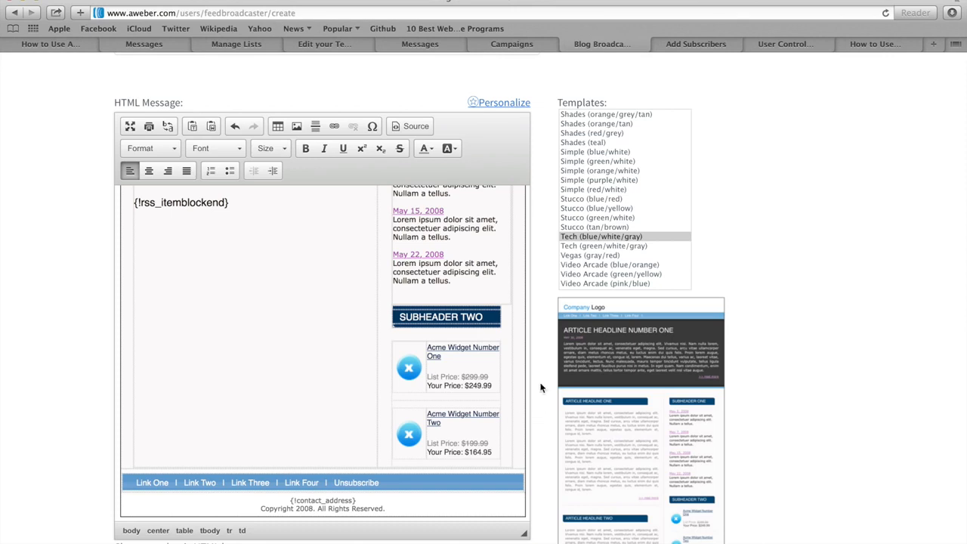
pyautogui.scroll(-5, 542, 387)
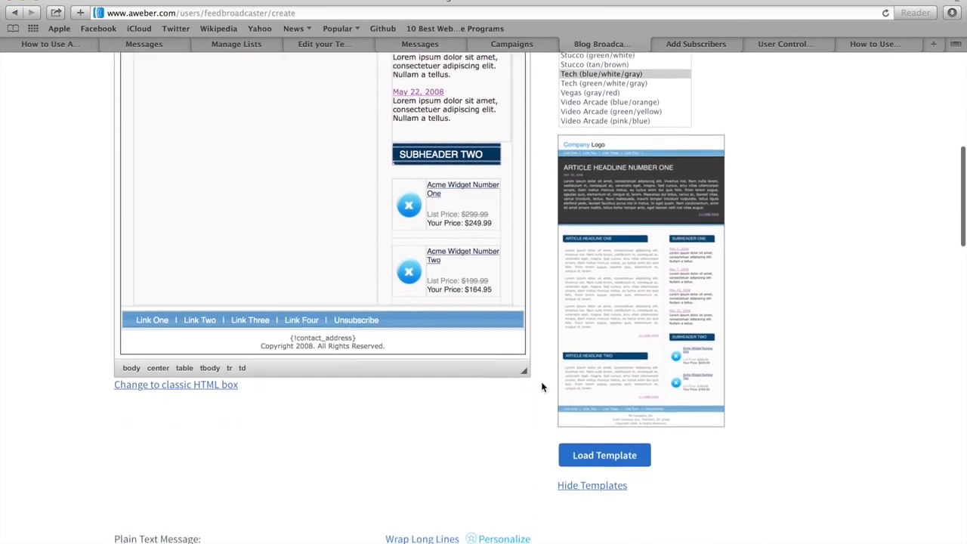
pyautogui.scroll(-8, 540, 387)
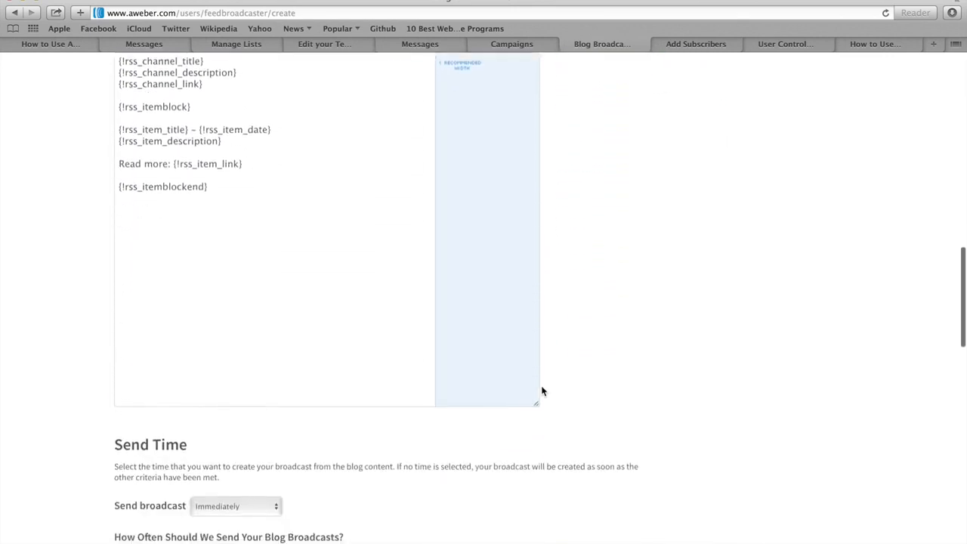
pyautogui.scroll(-4, 540, 391)
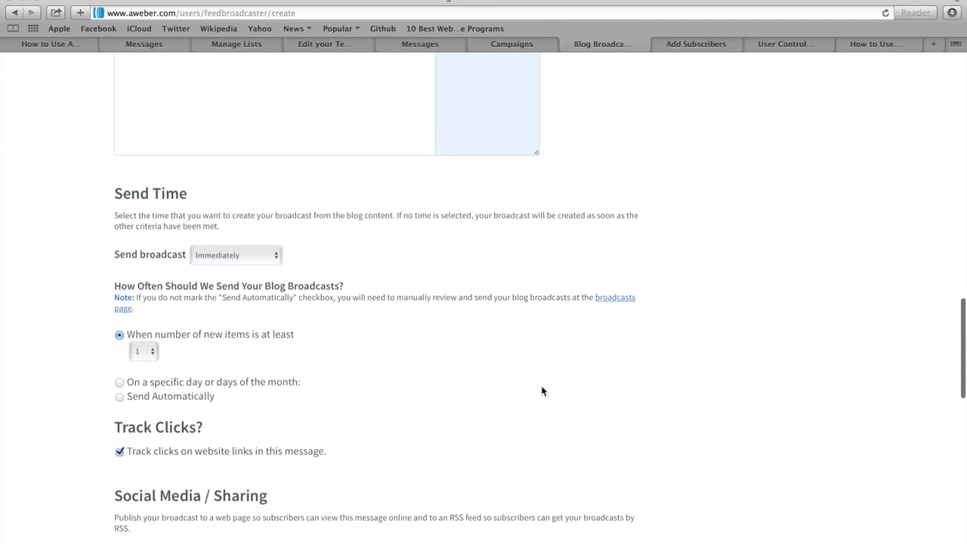
# Send blog broadcasts at 2:00 PM Eastern once at least 3 new items exist.
pyautogui.click(215, 257)
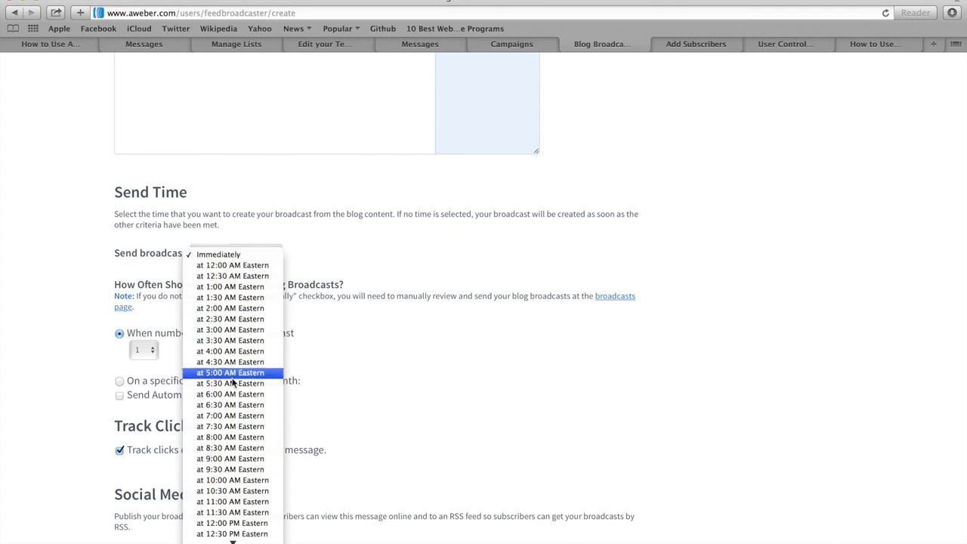
pyautogui.scroll(-5, 240, 438)
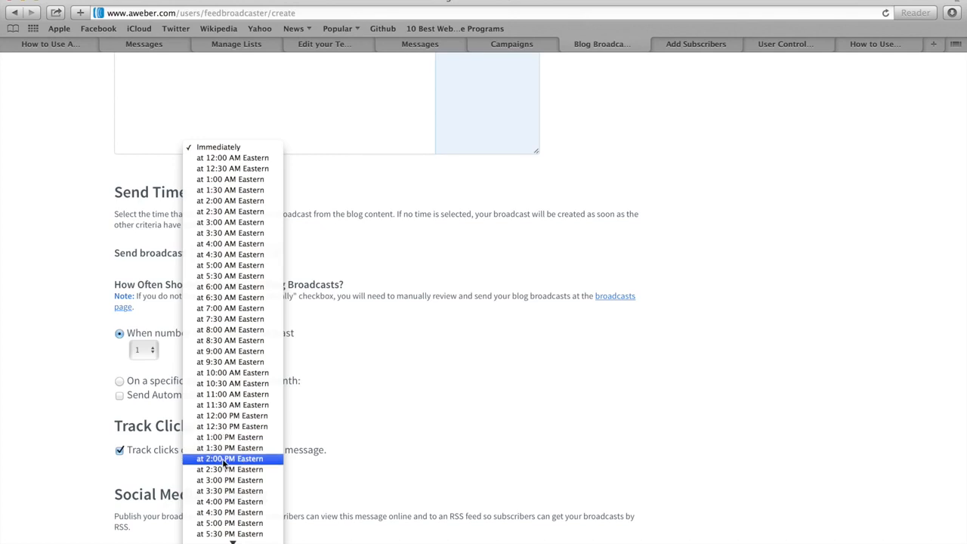
pyautogui.click(224, 460)
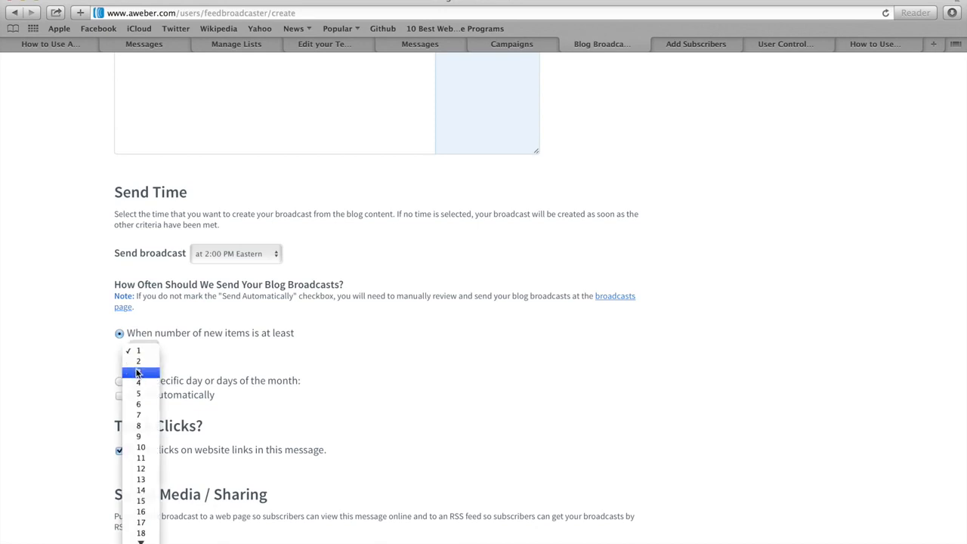
pyautogui.click(138, 373)
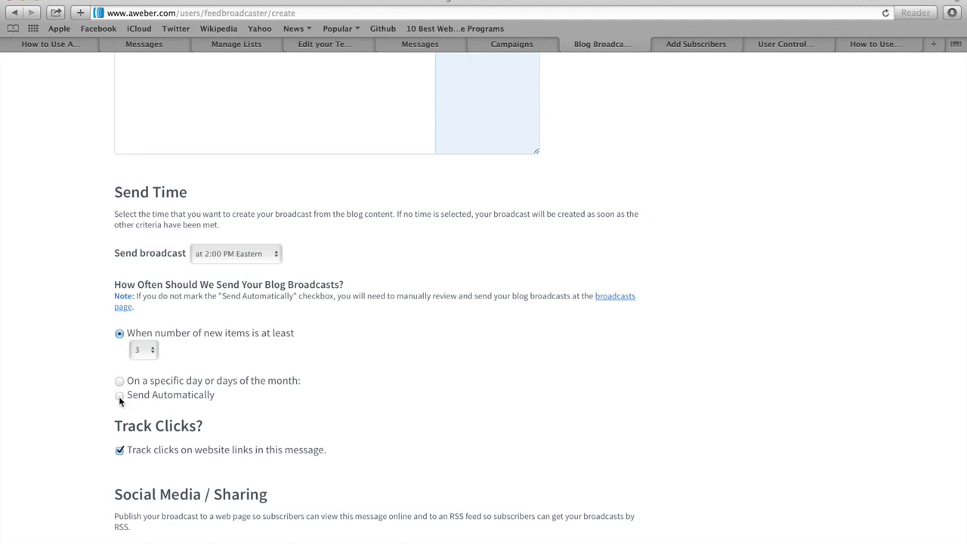
# Send blog broadcasts automatically and share them to the connected Facebook account.
pyautogui.click(119, 395)
pyautogui.scroll(-3, 89, 399)
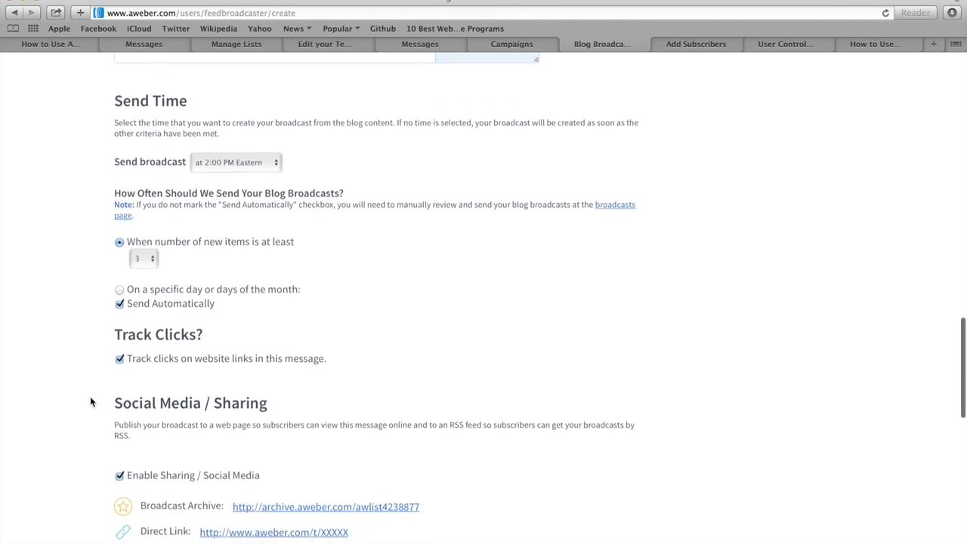
pyautogui.scroll(-1, 90, 400)
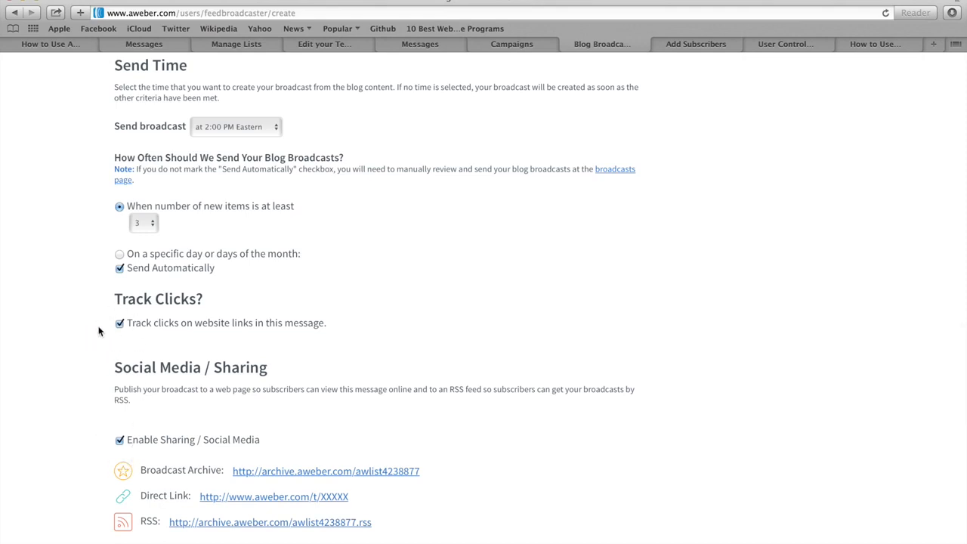
pyautogui.scroll(-6, 97, 330)
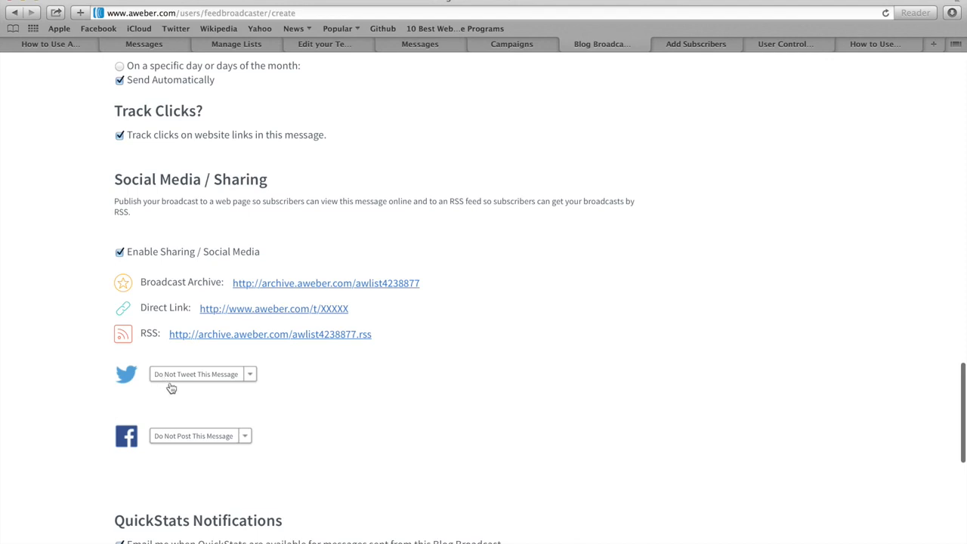
pyautogui.click(245, 437)
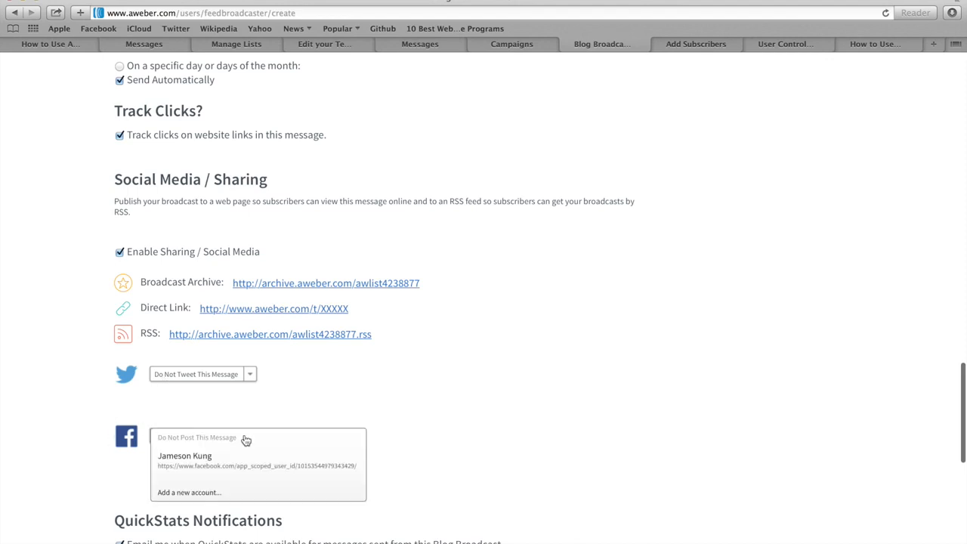
pyautogui.click(234, 464)
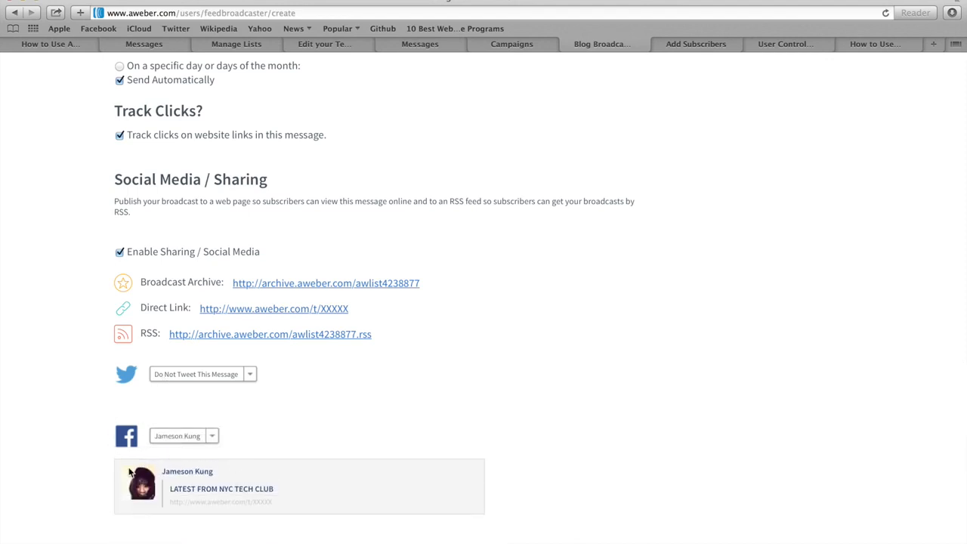
pyautogui.scroll(-6, 84, 383)
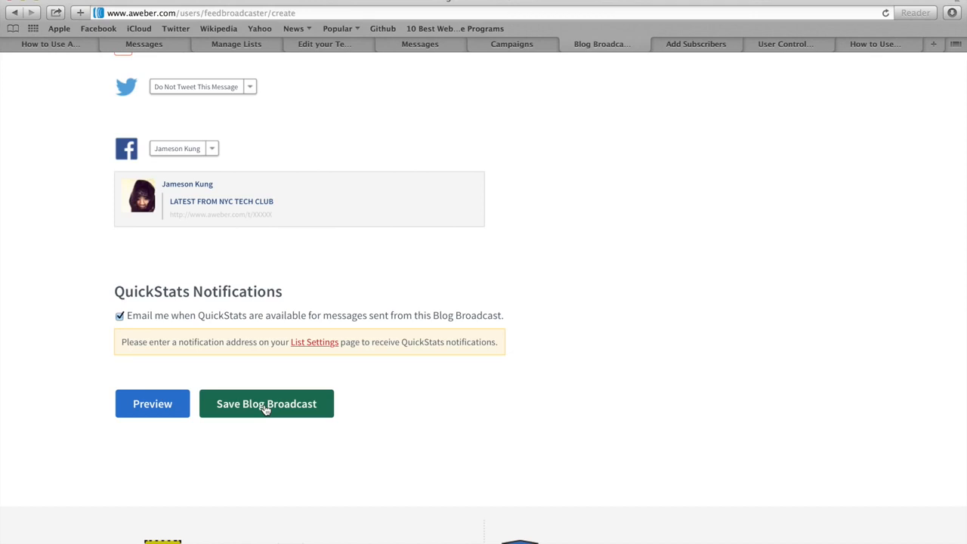
# Save the NYC Tech Club blog broadcast and review the Blog Broadcast list.
pyautogui.click(266, 410)
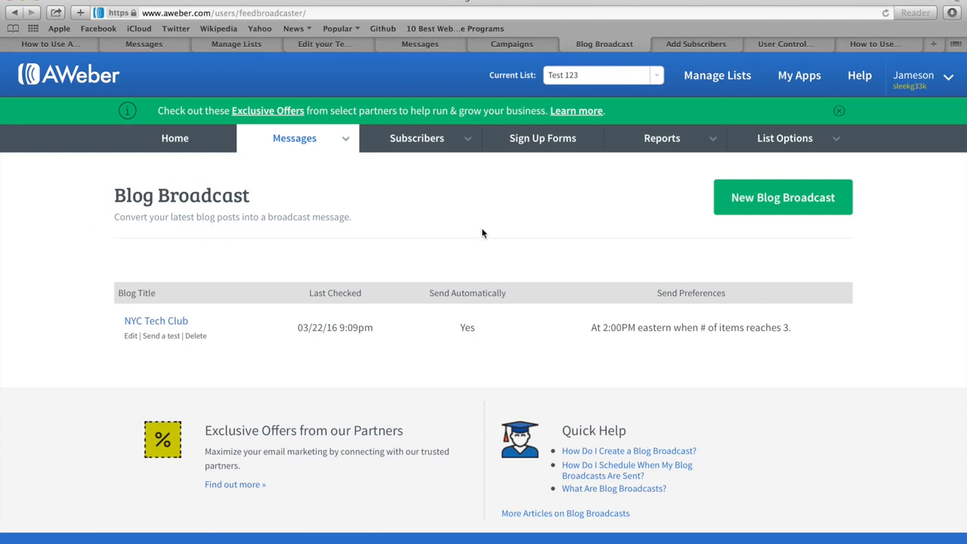
pyautogui.moveTo(452, 296)
# Reload the Add Subscribers page and keep Test 123 as the current list.
pyautogui.click(698, 44)
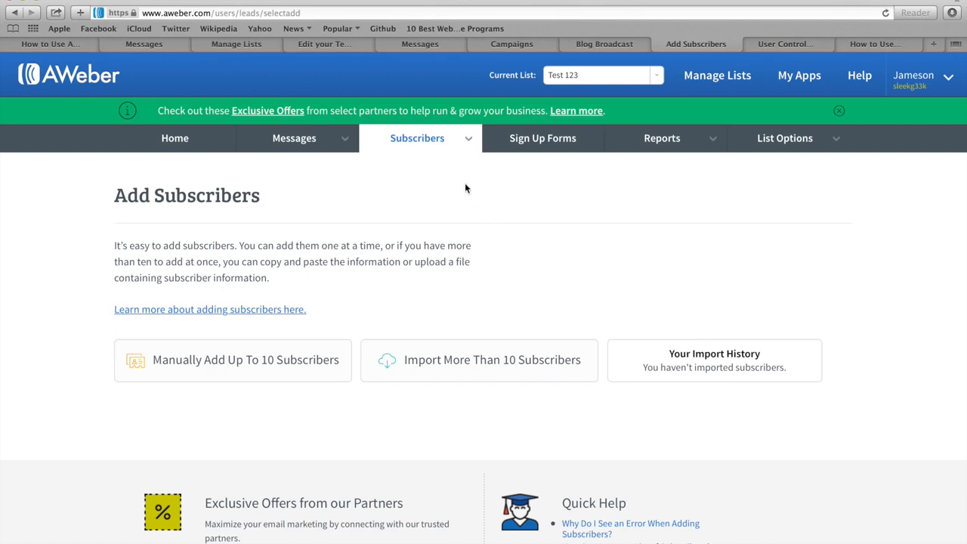
pyautogui.moveTo(407, 143)
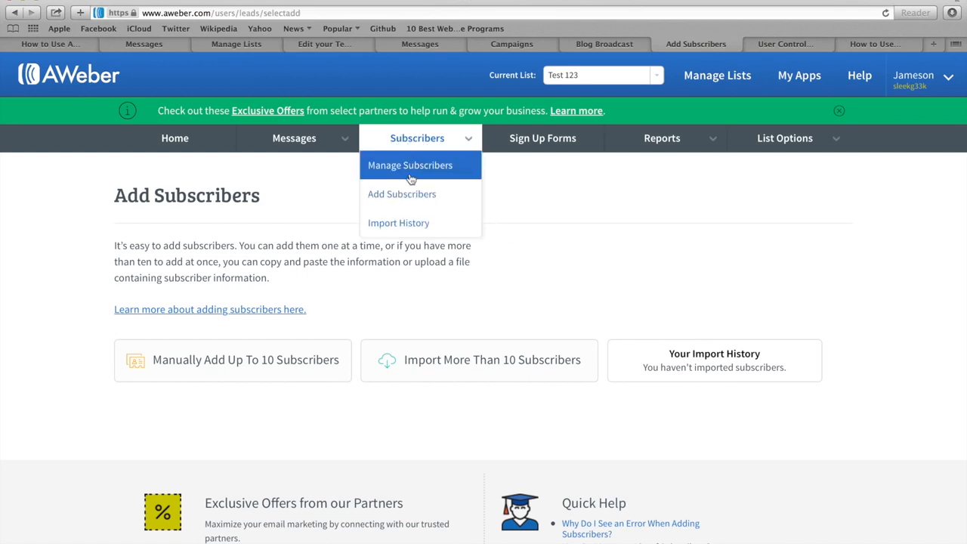
pyautogui.click(408, 197)
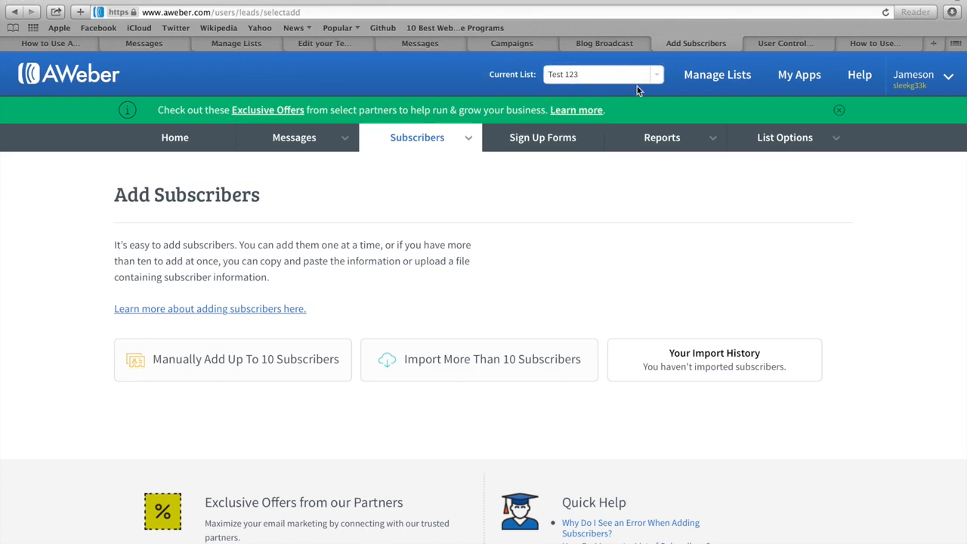
pyautogui.click(658, 79)
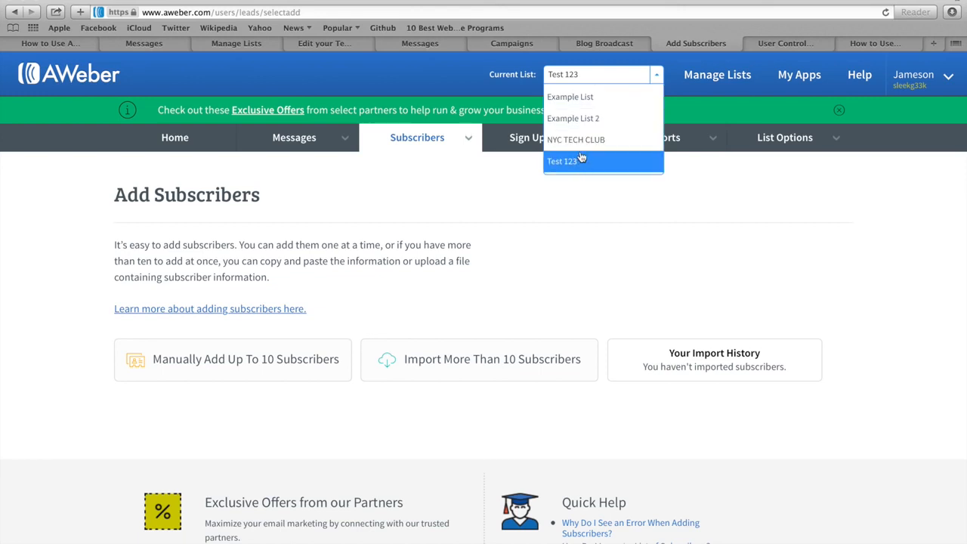
pyautogui.click(579, 206)
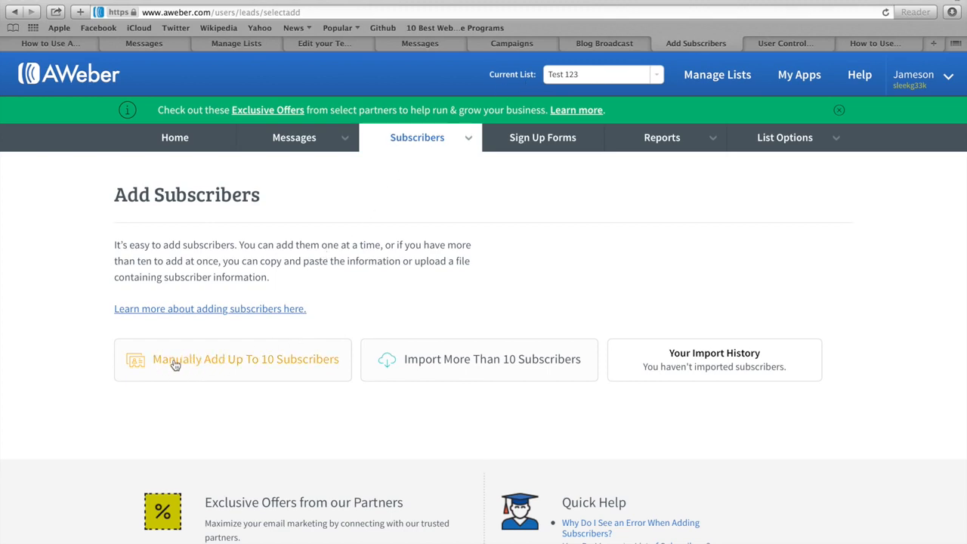
# Open the manual add form and enter the subscriber's name and e-mail address.
pyautogui.click(231, 364)
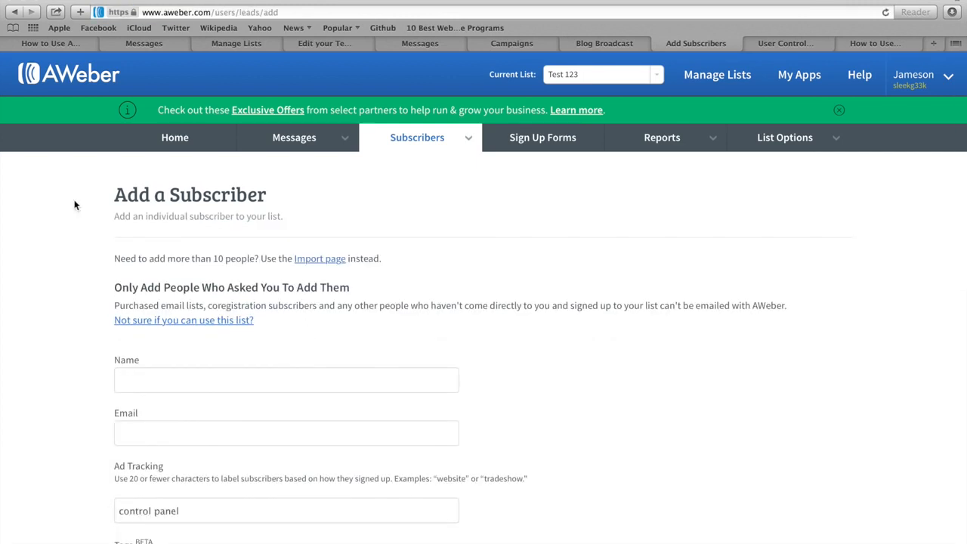
pyautogui.scroll(-2, 75, 205)
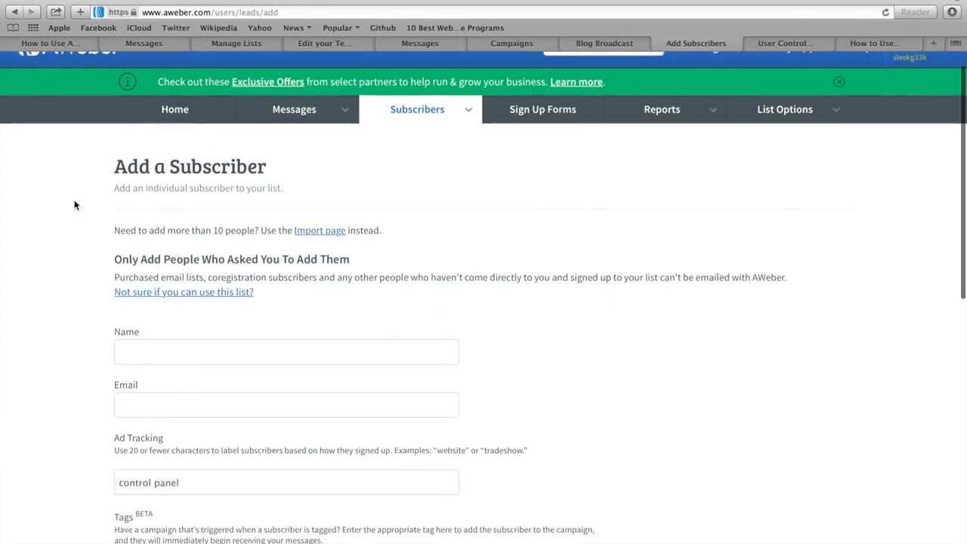
pyautogui.click(152, 296)
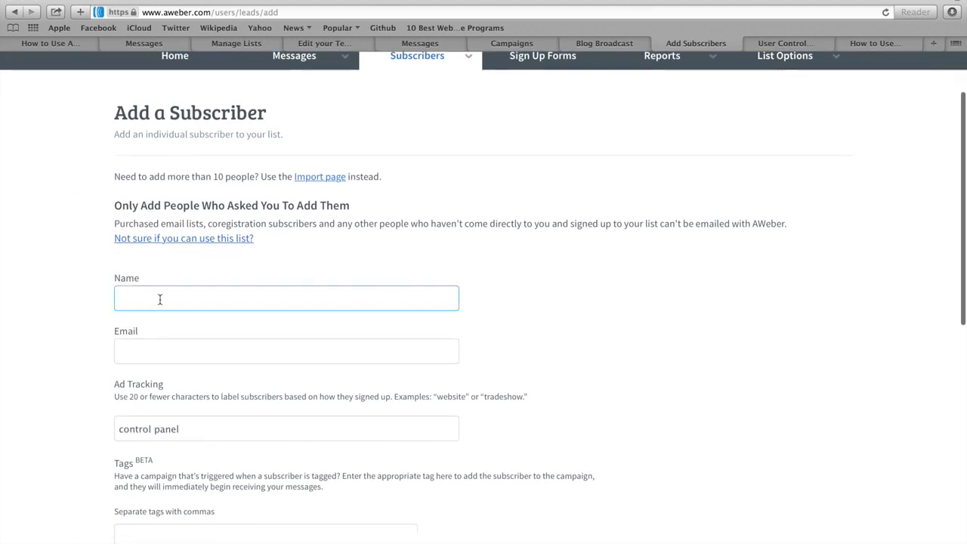
pyautogui.write('Jameson')
pyautogui.press('Tab')
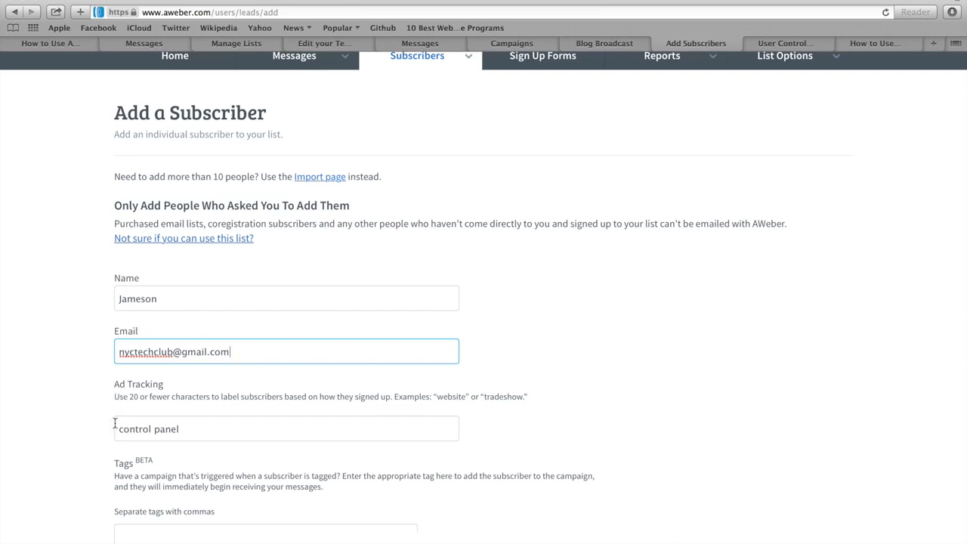
# Replace the Ad Tracking value with 'manual'.
pyautogui.moveTo(192, 429); pyautogui.dragTo(118, 425)
pyautogui.press('BackSpace')
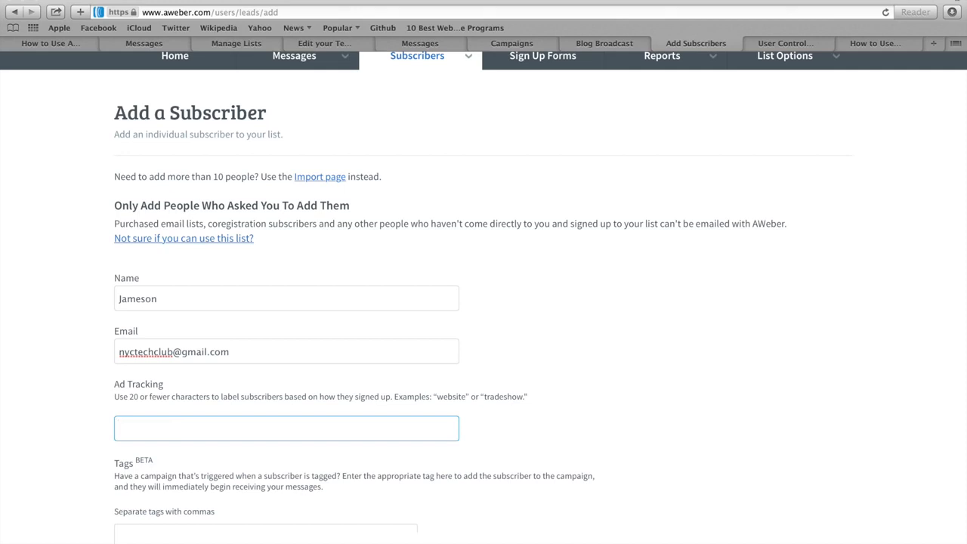
pyautogui.write('manu')
pyautogui.scroll(-3, 87, 434)
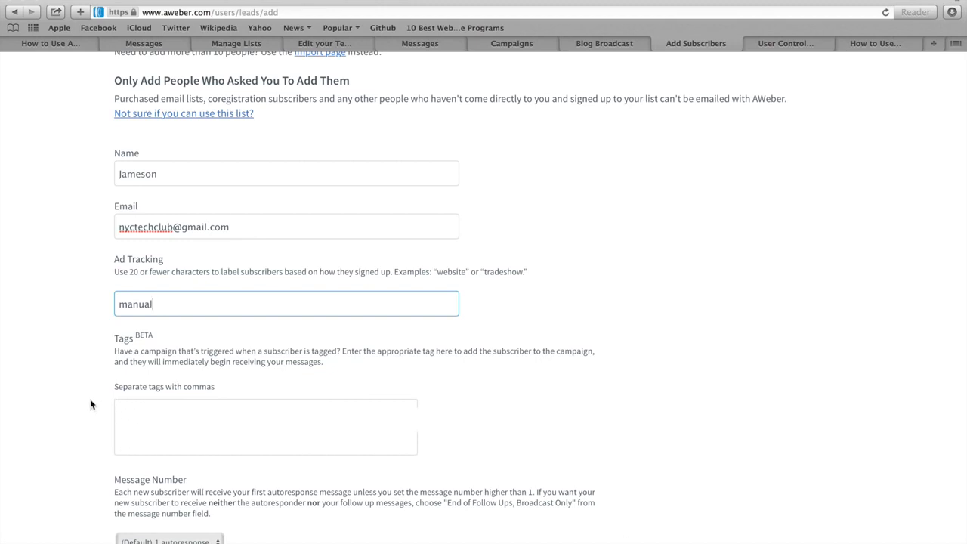
pyautogui.scroll(-5, 89, 400)
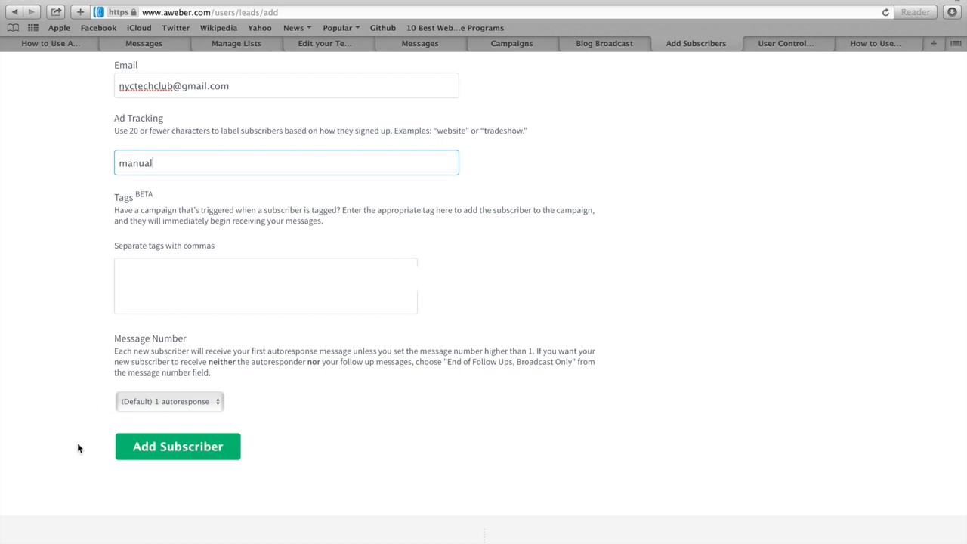
# Submit the new subscriber to the Test 123 list.
pyautogui.click(182, 450)
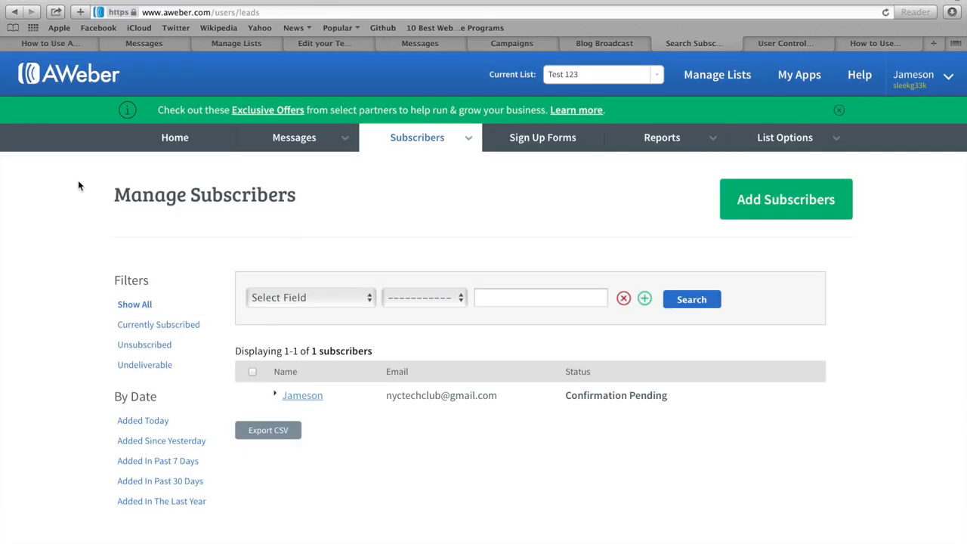
pyautogui.moveTo(106, 198); pyautogui.dragTo(295, 199)
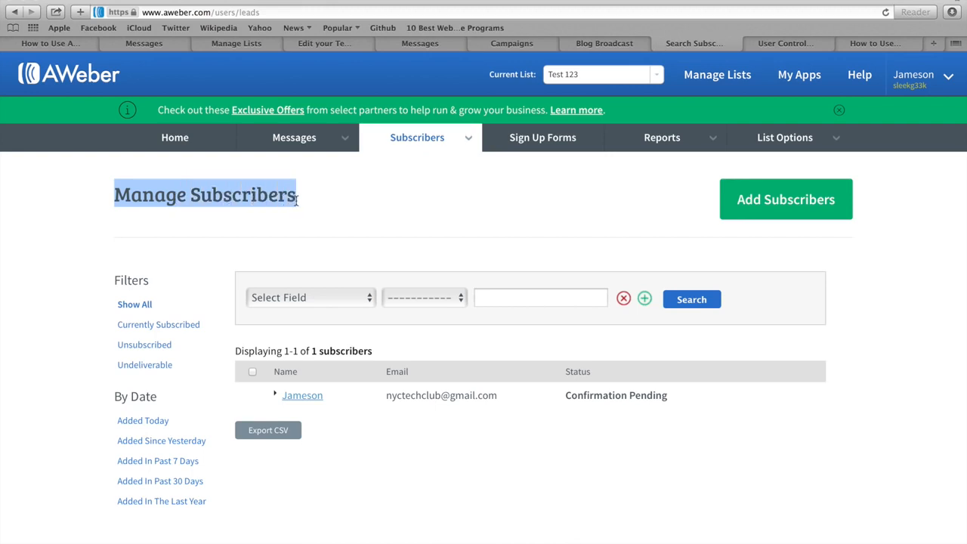
pyautogui.moveTo(421, 139)
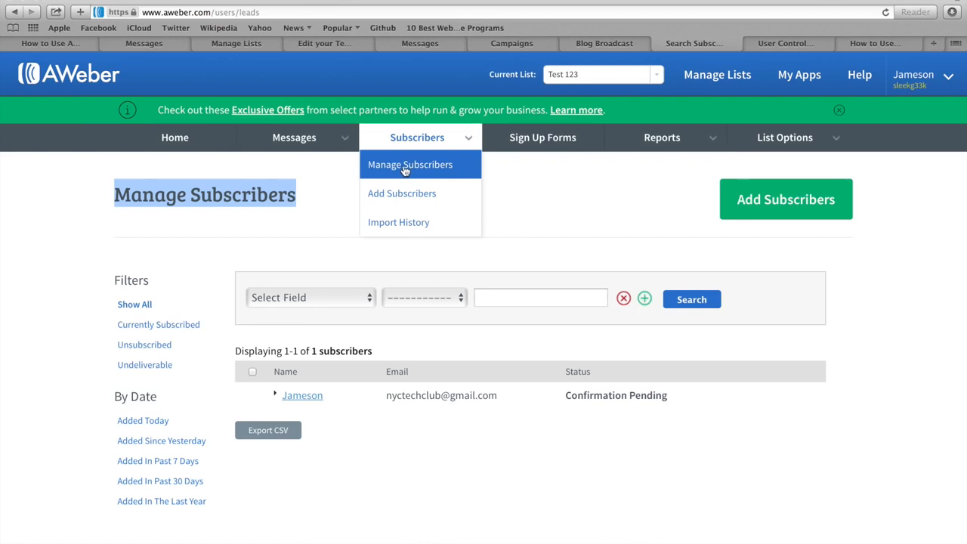
pyautogui.click(308, 243)
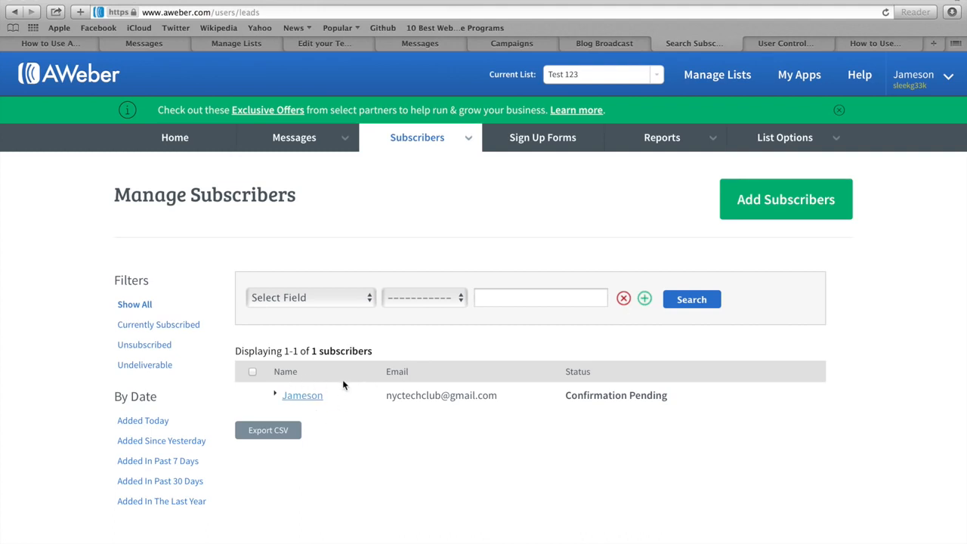
# Expand the Confirmation Pending subscriber's details showing ad tracking 'manual' and added Today.
pyautogui.click(300, 404)
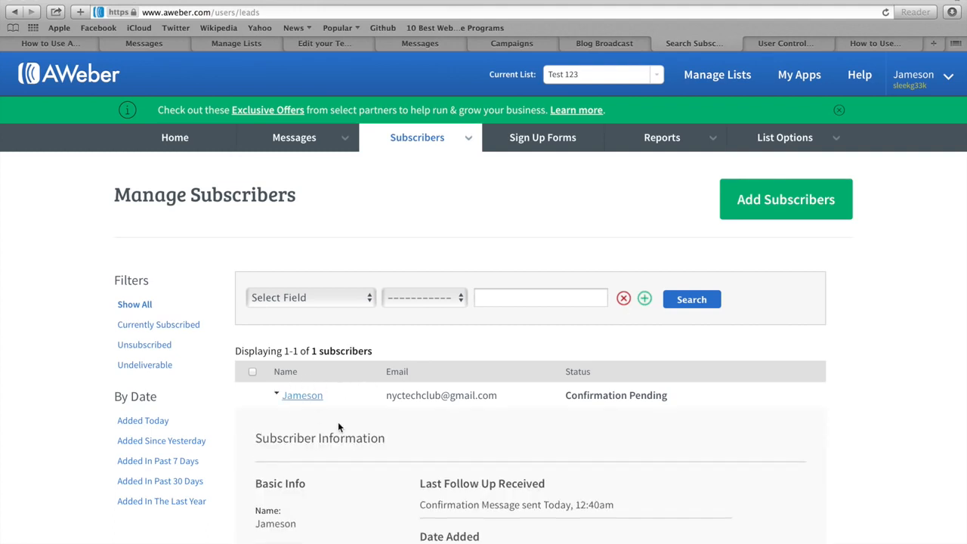
pyautogui.scroll(-5, 338, 422)
pyautogui.scroll(-3, 338, 423)
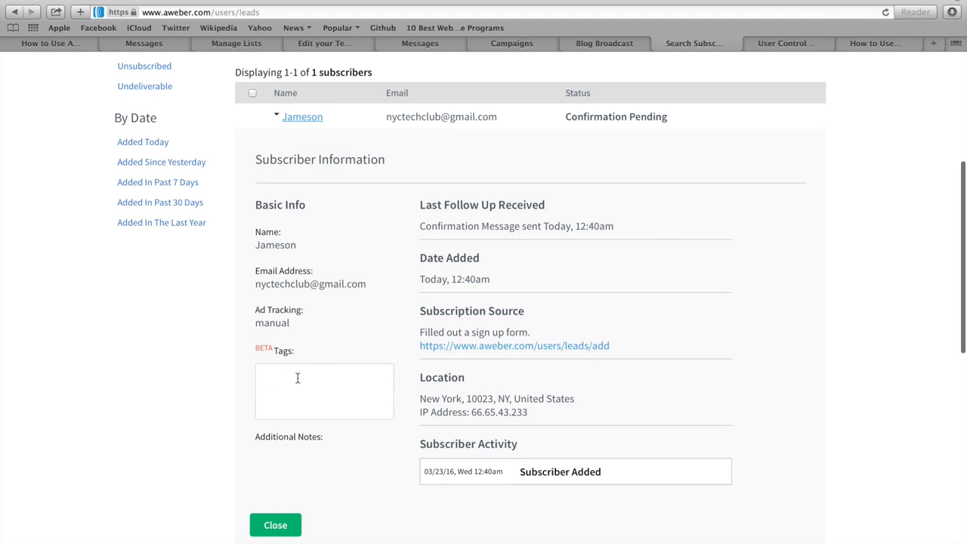
pyautogui.scroll(8, 299, 346)
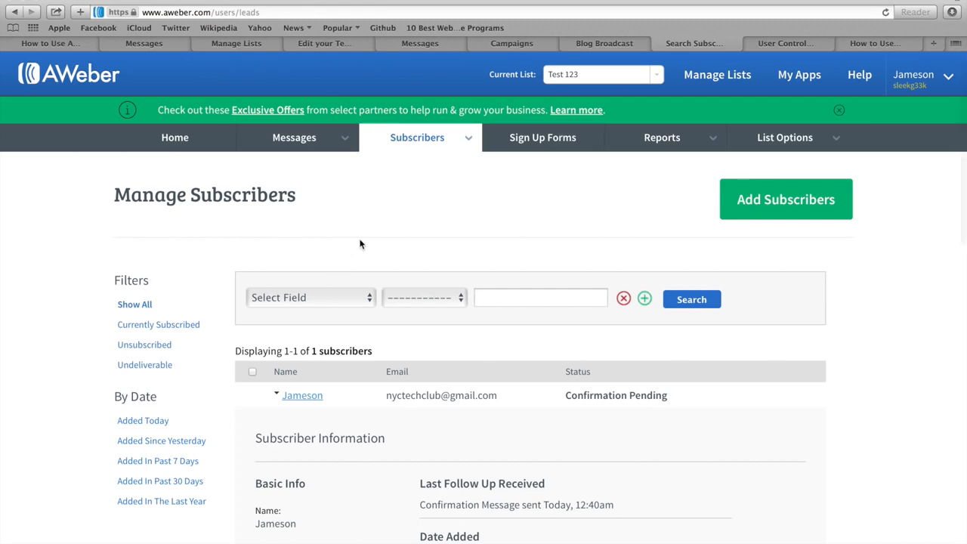
# Start importing more than 10 subscribers into Test 123 from the Add Subscribers page.
pyautogui.click(420, 144)
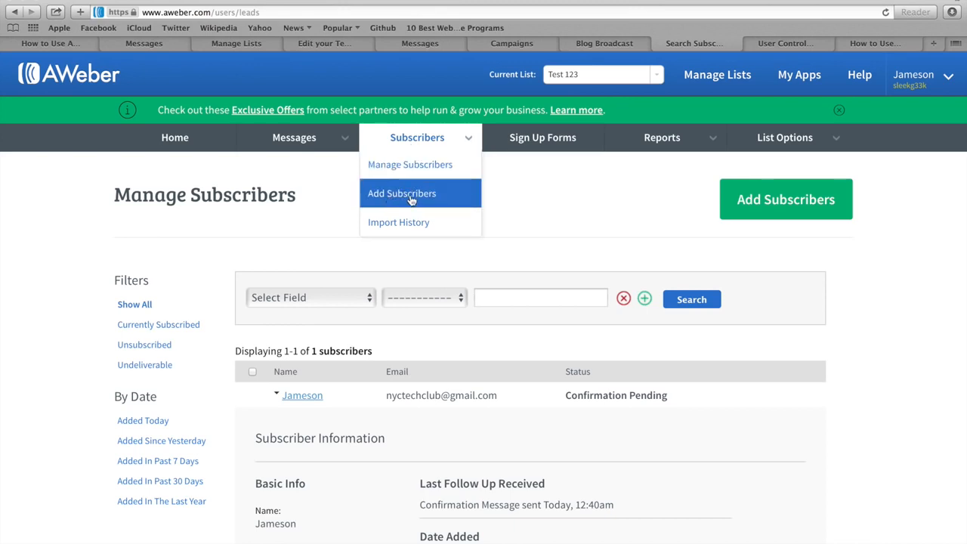
pyautogui.click(410, 198)
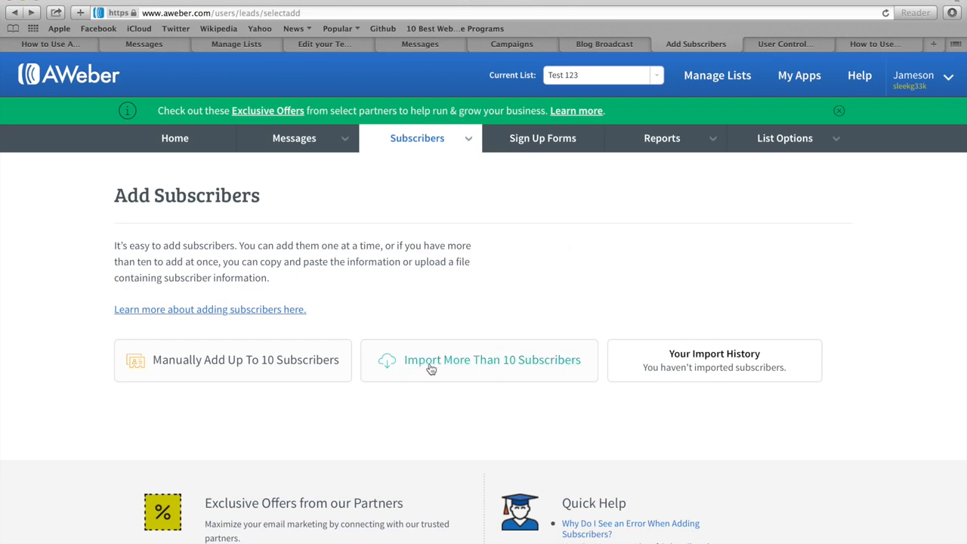
pyautogui.click(487, 361)
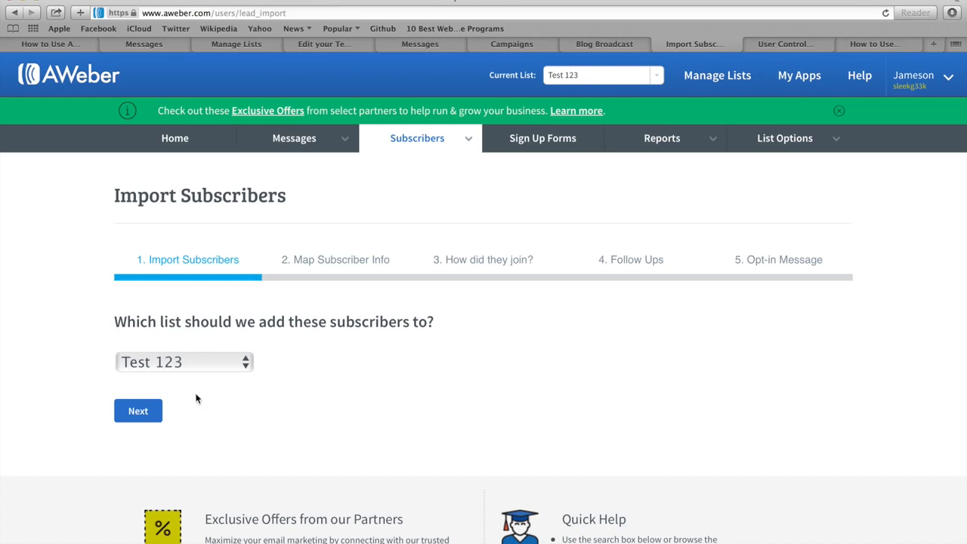
pyautogui.click(139, 412)
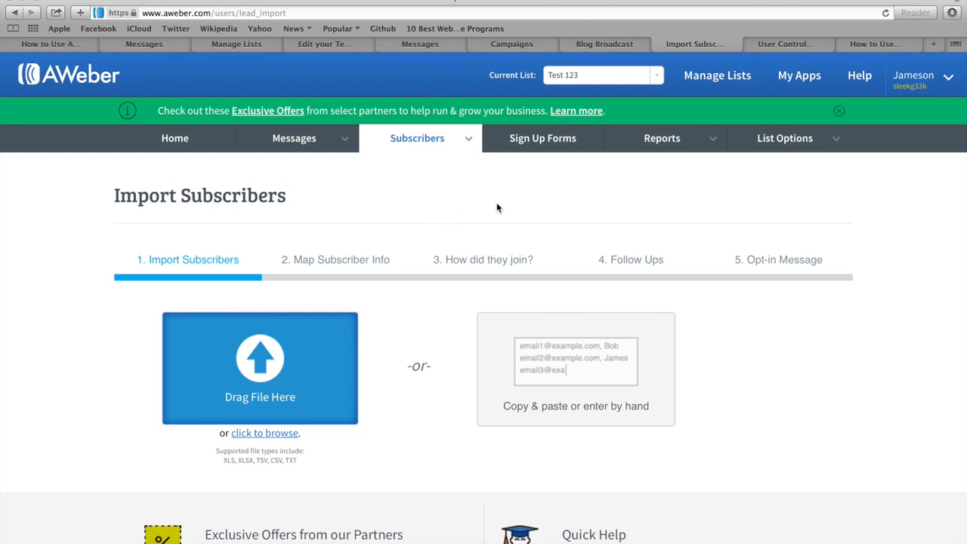
# Go to Manage Subscribers for the Test 123 list from the Subscribers menu.
pyautogui.moveTo(420, 143)
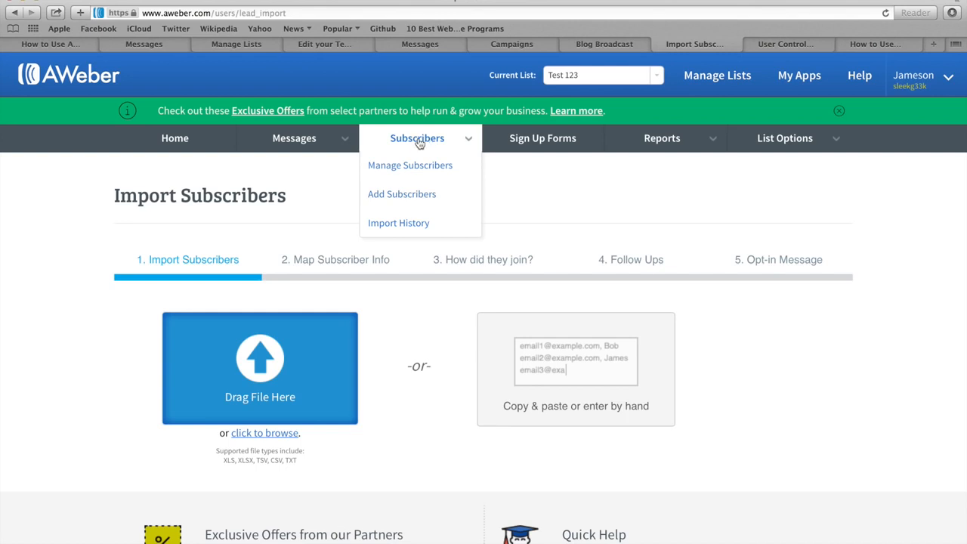
pyautogui.click(420, 143)
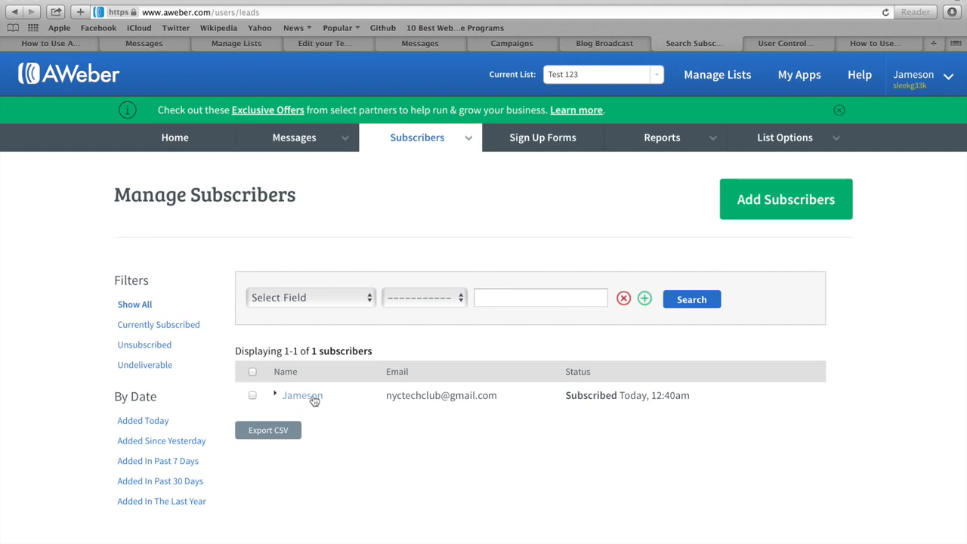
# Enter 'subset' in the lone subscriber's Additional Notes and save the record.
pyautogui.click(300, 398)
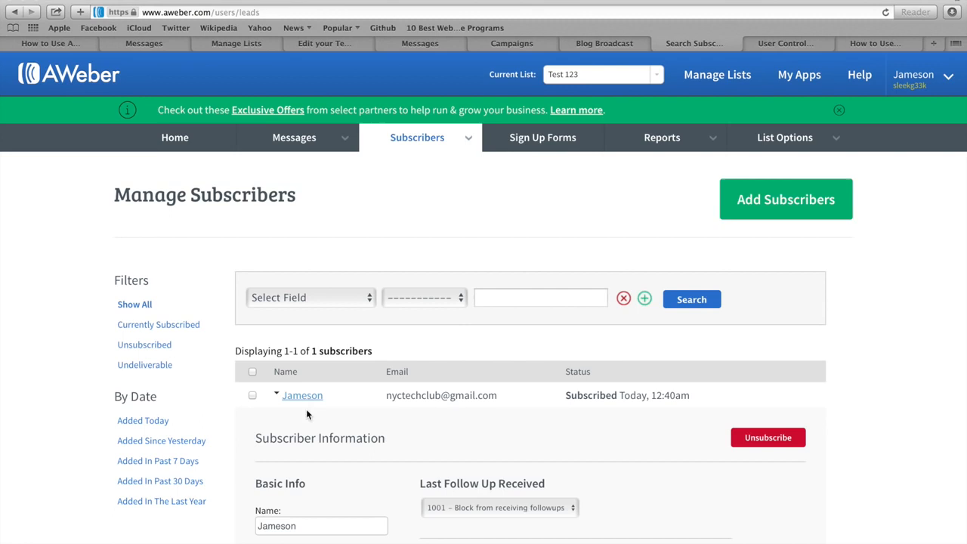
pyautogui.scroll(-8, 338, 416)
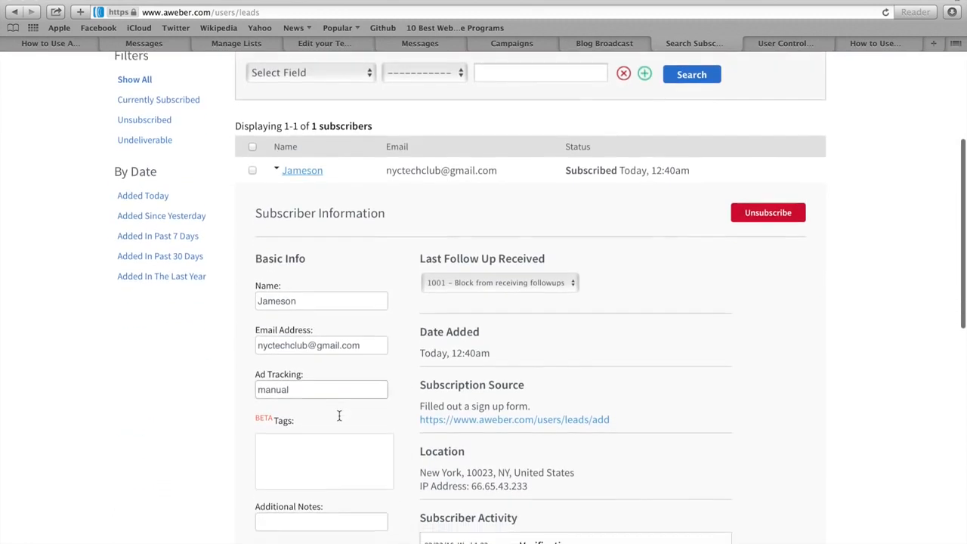
pyautogui.click(269, 454)
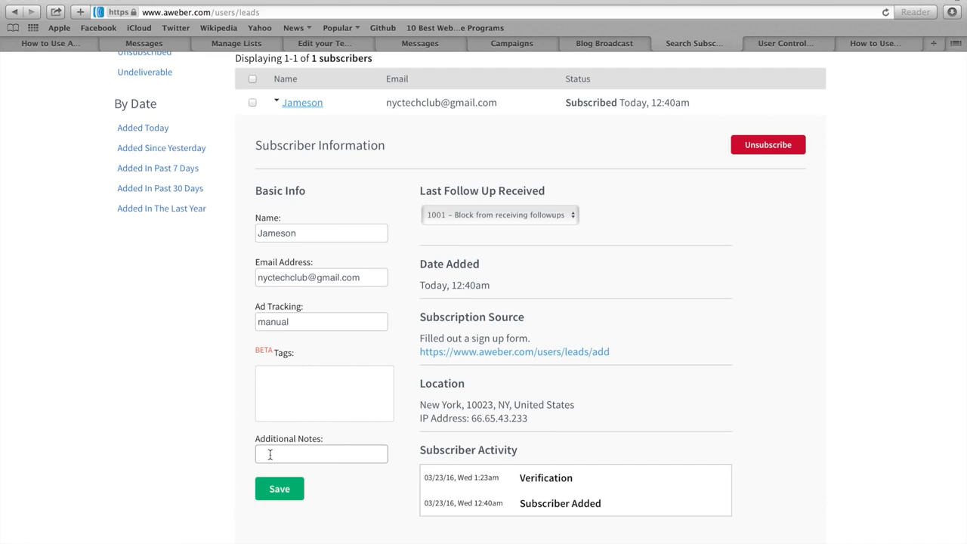
pyautogui.write('subset')
pyautogui.click(278, 491)
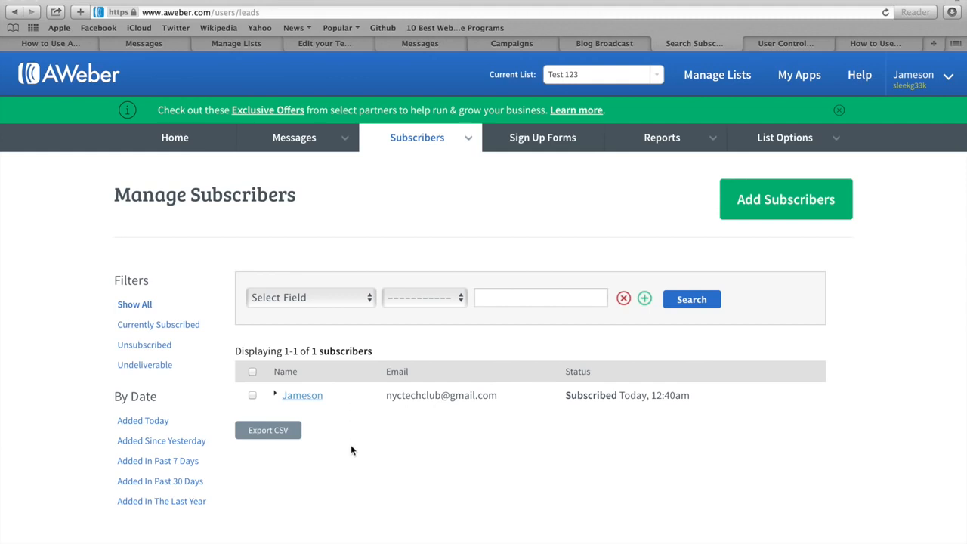
# Search for subscribers whose Additional Notes is 'subset'.
pyautogui.click(318, 302)
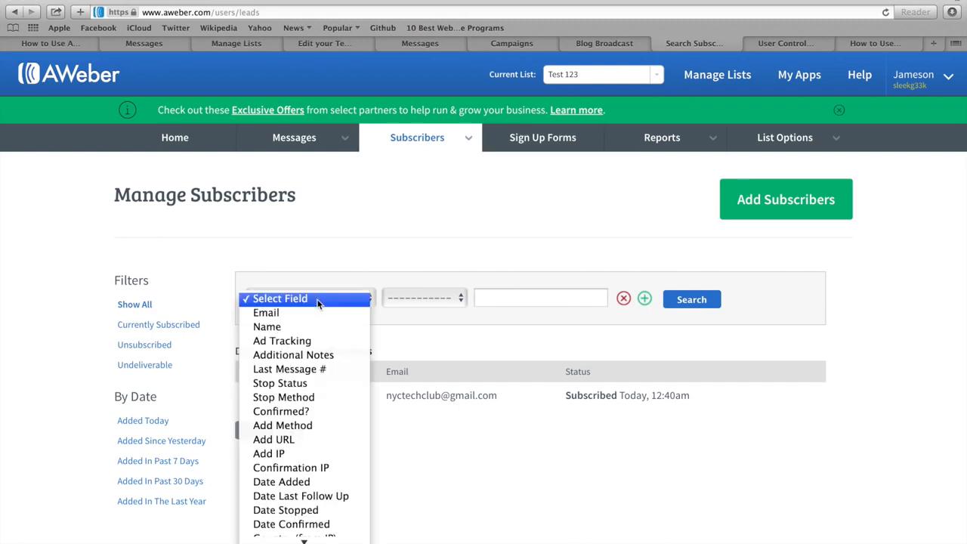
pyautogui.click(294, 356)
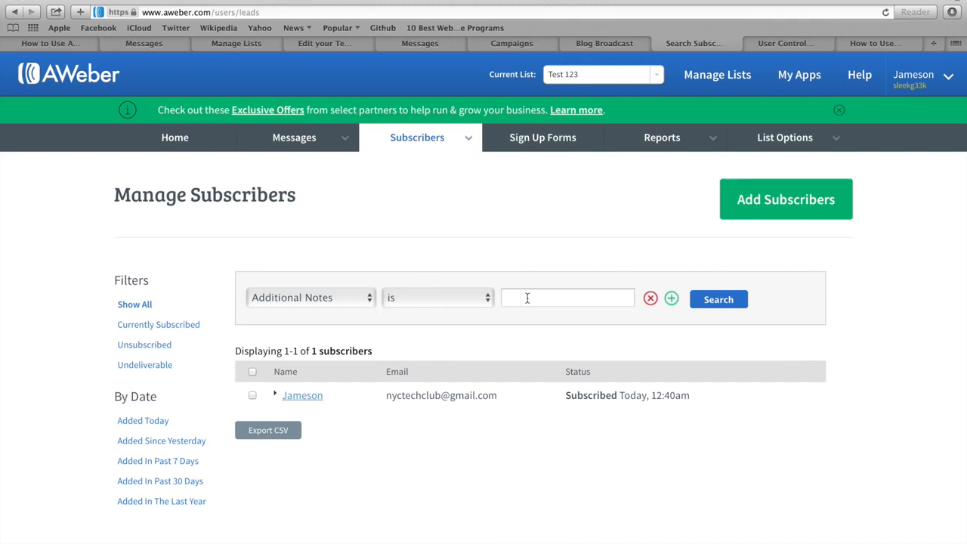
pyautogui.write('subset')
pyautogui.click(721, 302)
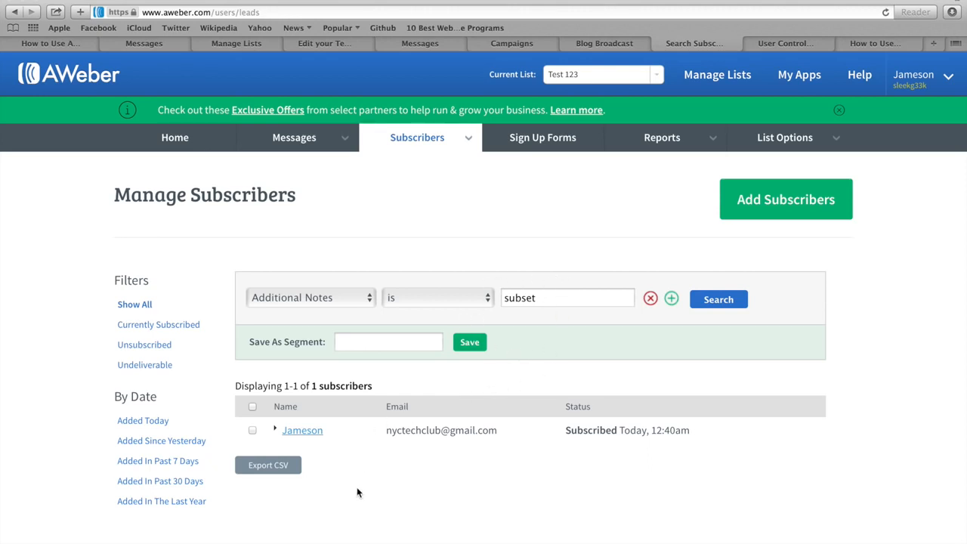
# Select the matching subscriber and save the search as segment 'subset list'.
pyautogui.click(253, 431)
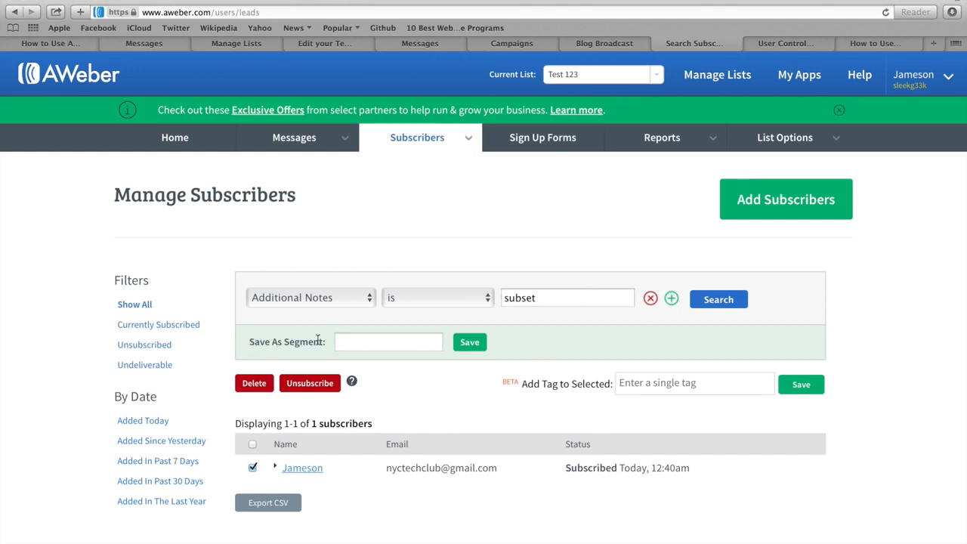
pyautogui.click(353, 342)
pyautogui.write('subset list')
pyautogui.click(469, 342)
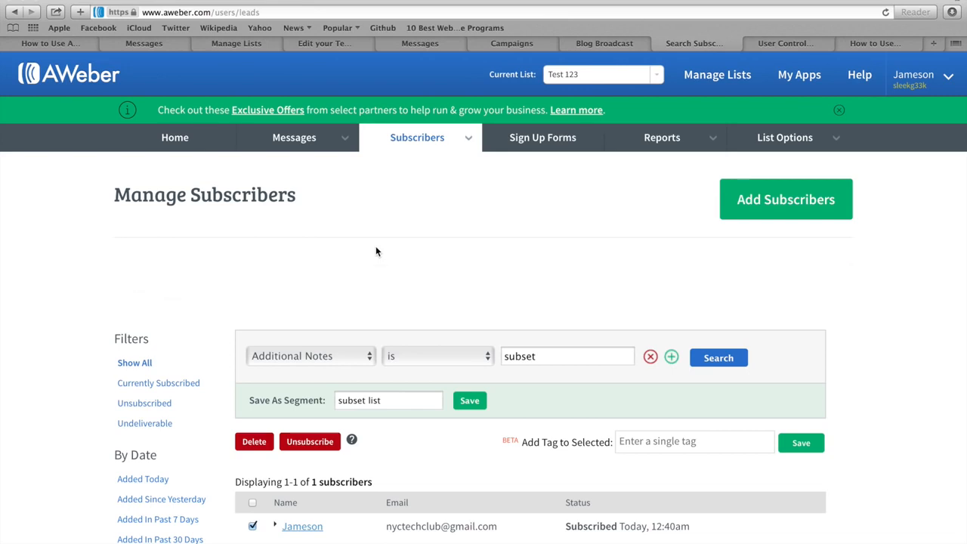
pyautogui.moveTo(292, 144)
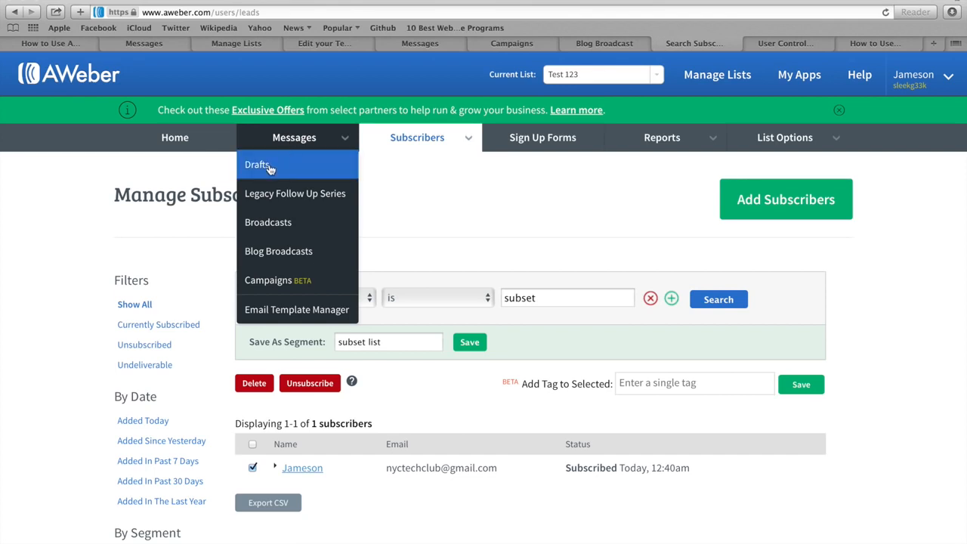
# From Drafts, choose Schedule a Broadcast for Test Example Message.
pyautogui.click(268, 168)
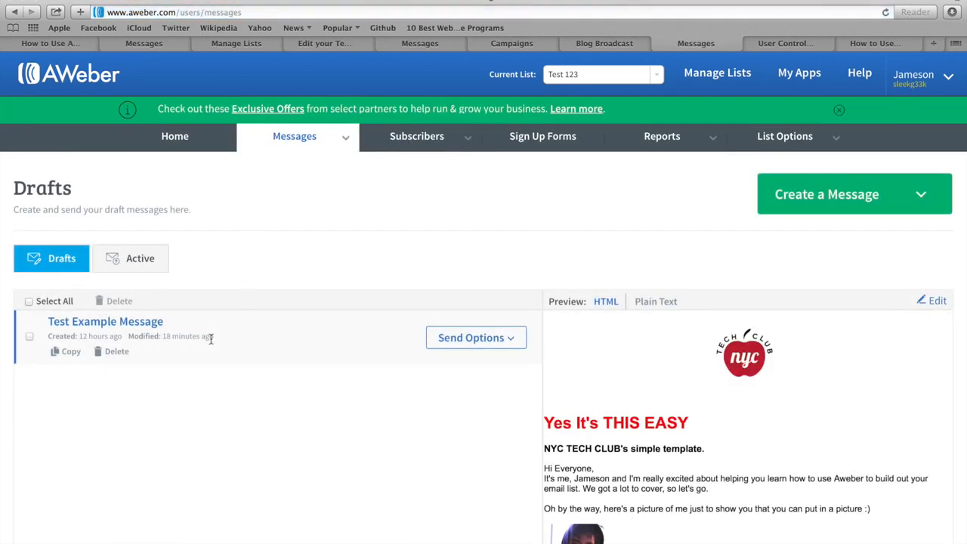
pyautogui.click(503, 340)
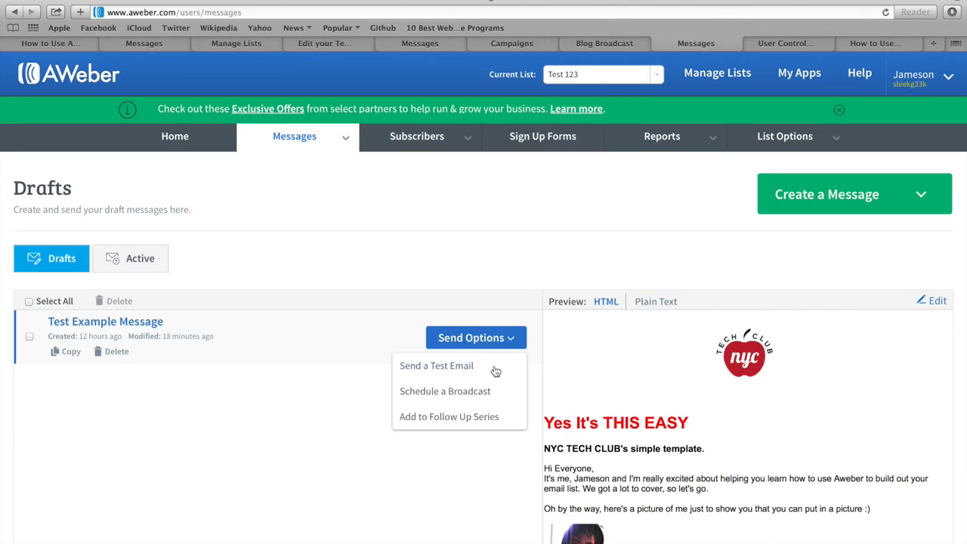
pyautogui.click(432, 394)
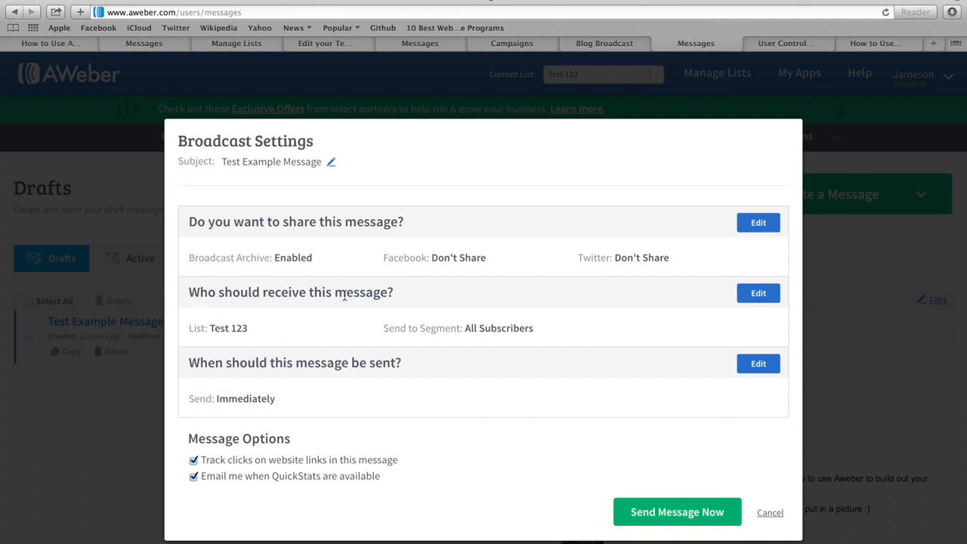
# Point the broadcast at the 'subset list' segment, then cancel without sending.
pyautogui.click(750, 296)
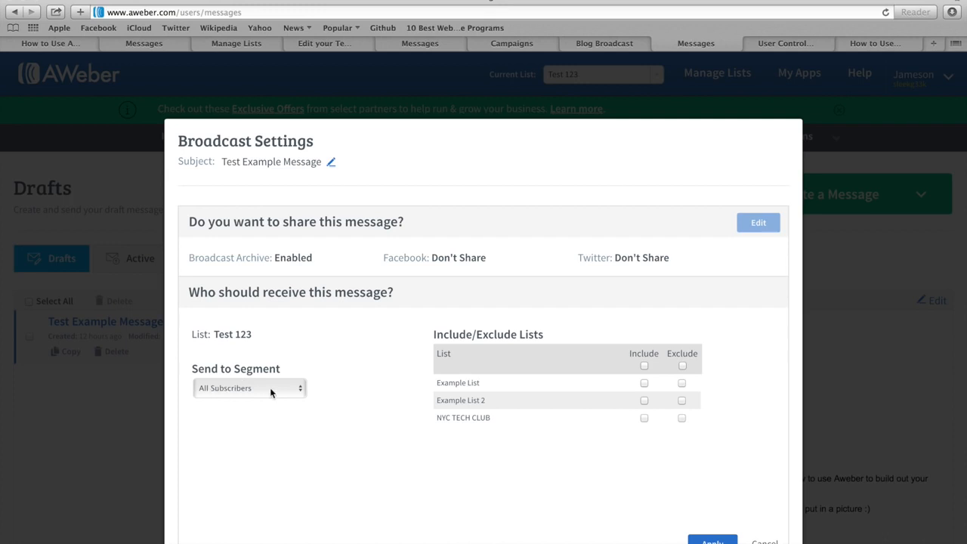
pyautogui.click(295, 390)
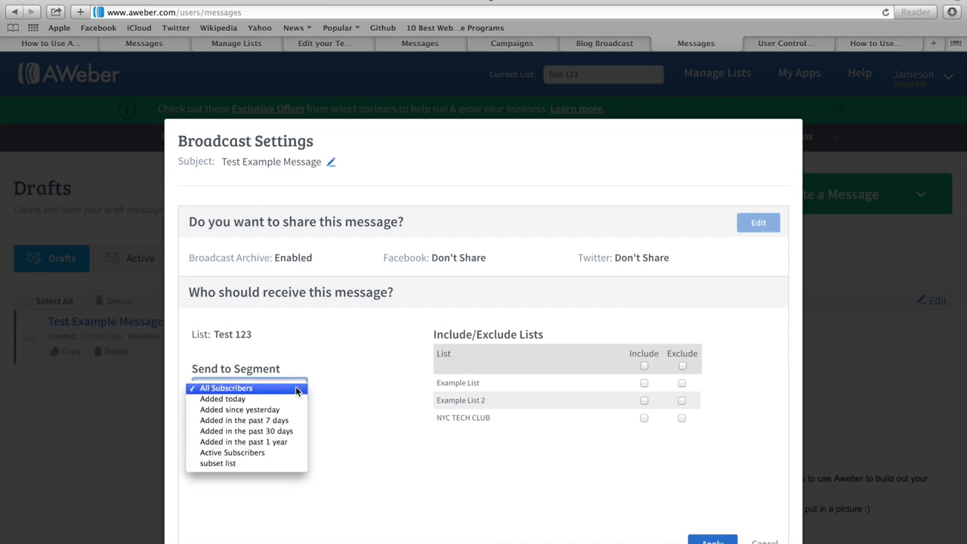
pyautogui.click(221, 464)
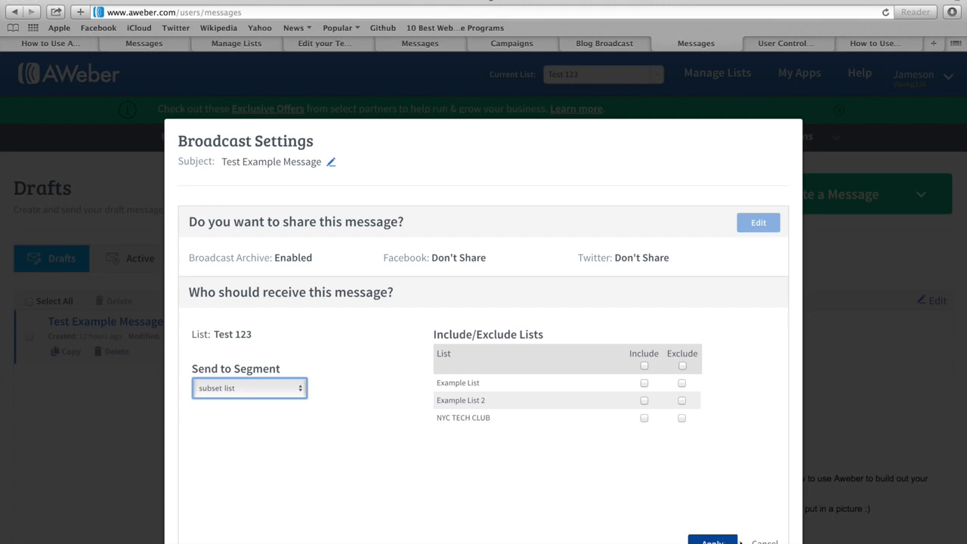
pyautogui.click(765, 542)
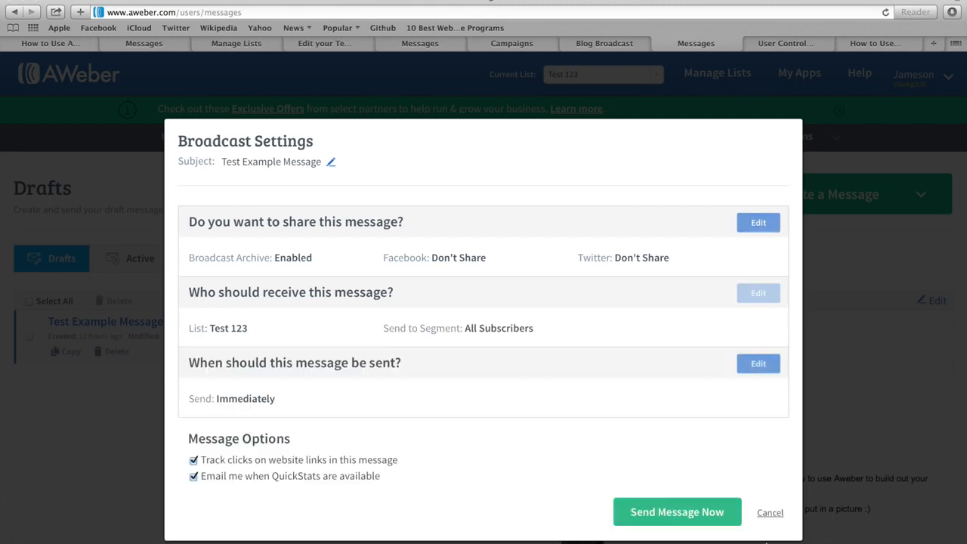
pyautogui.click(768, 514)
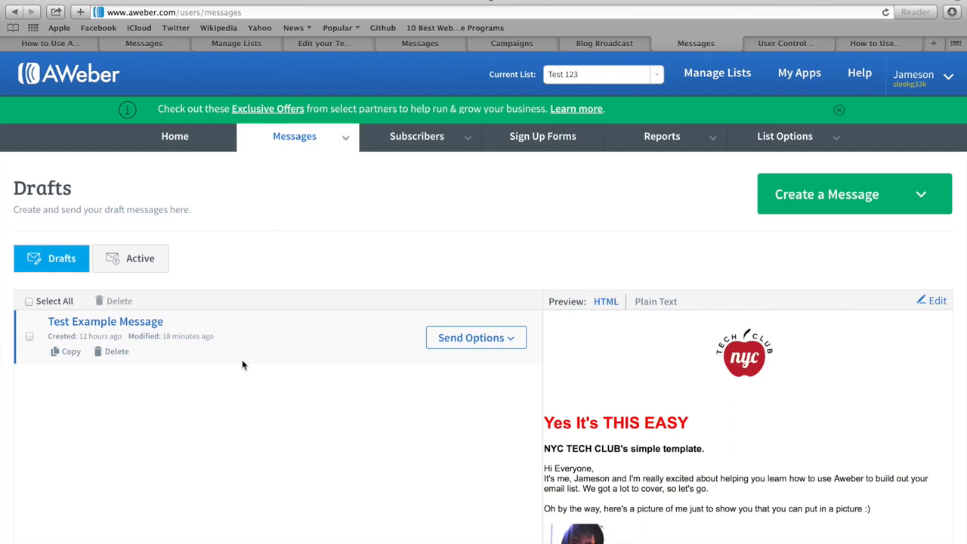
# Open the Test Example Message draft in the editor, then return to AWeber Home.
pyautogui.click(116, 325)
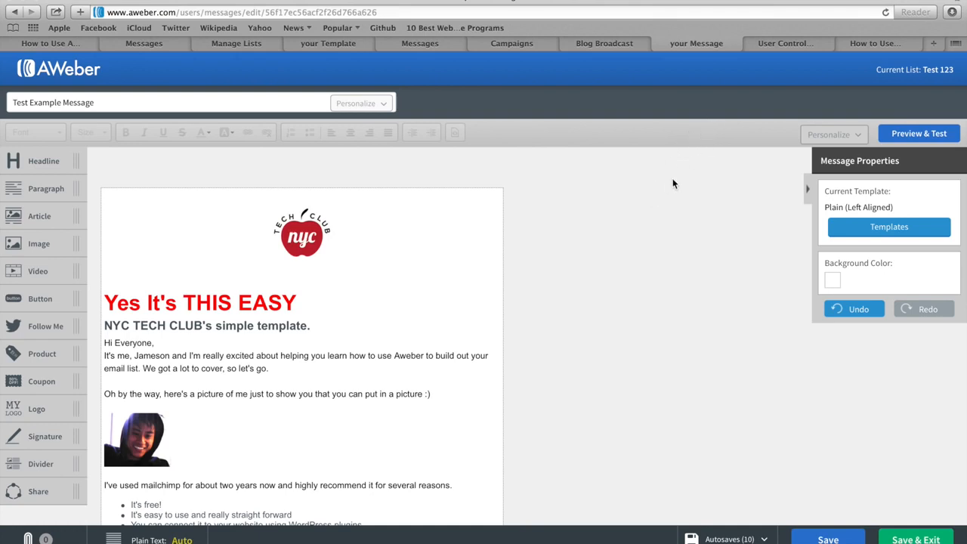
pyautogui.click(795, 42)
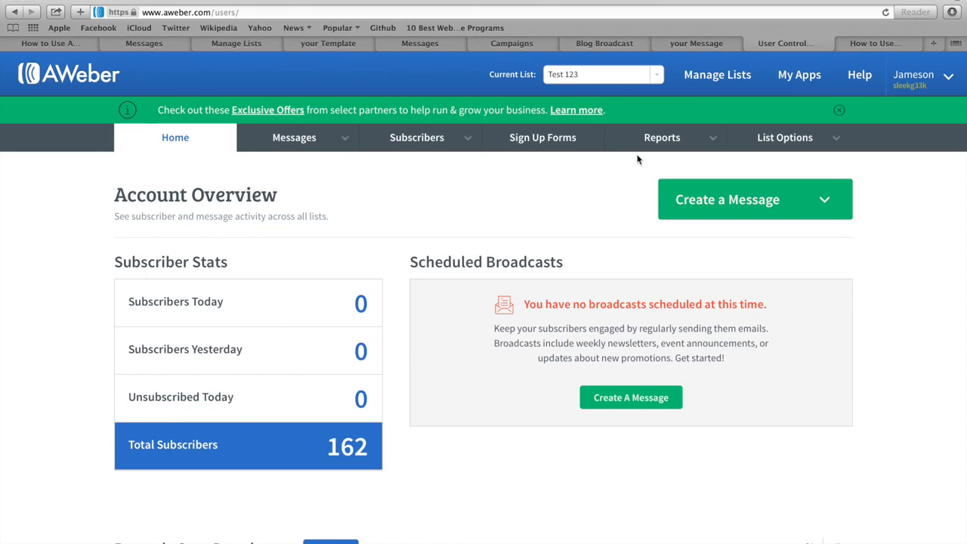
# View the Opens Over Time report for the past 30 days, toggling its Detail panel.
pyautogui.moveTo(665, 142)
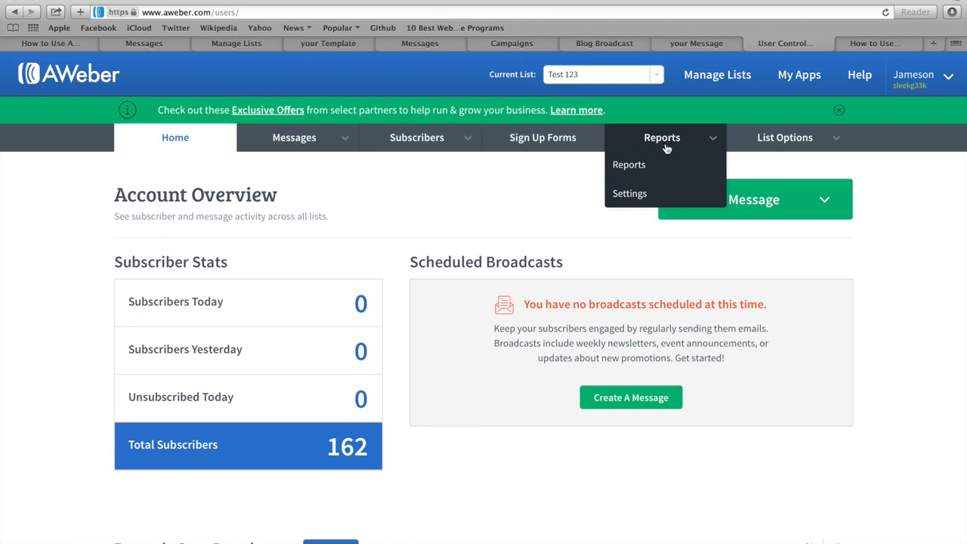
pyautogui.click(636, 171)
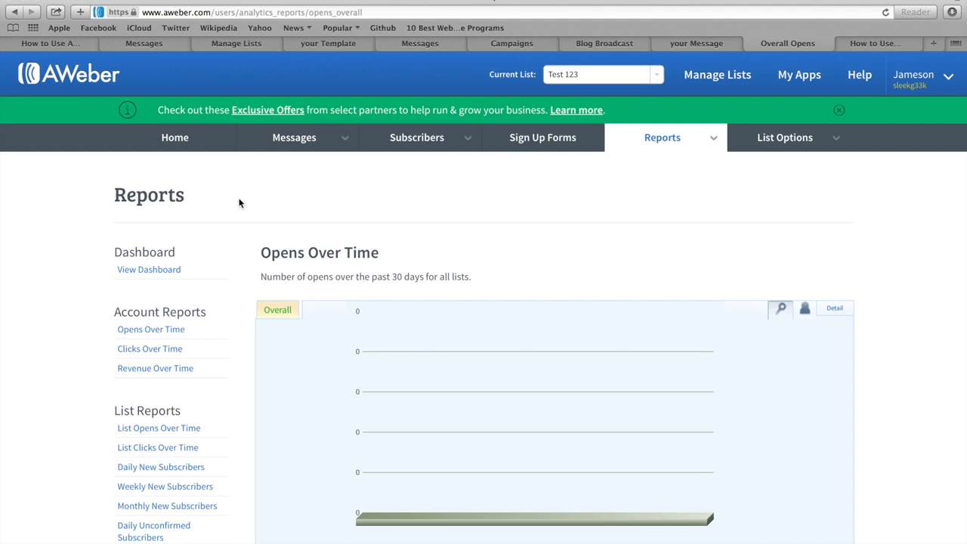
pyautogui.scroll(-1, 218, 289)
pyautogui.scroll(-5, 219, 289)
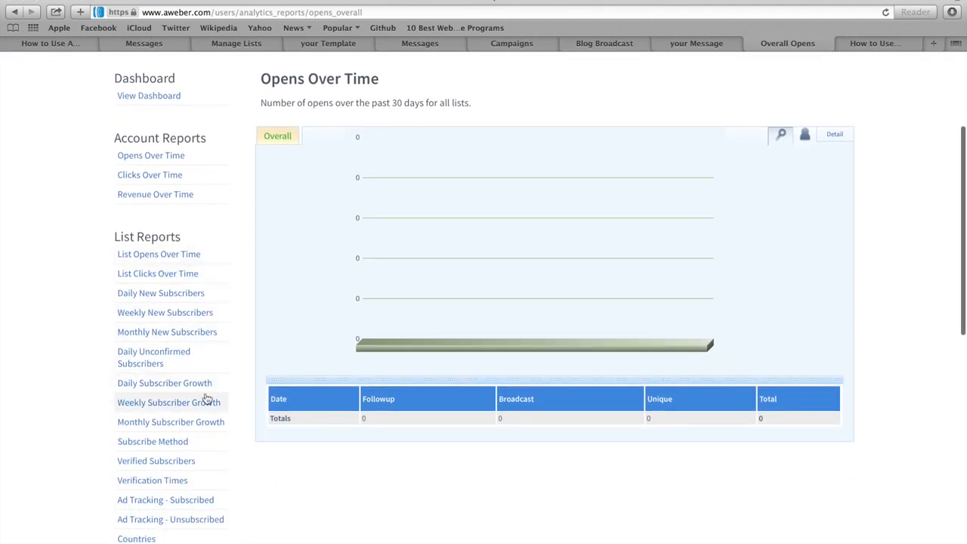
pyautogui.scroll(-4, 207, 399)
pyautogui.scroll(-5, 207, 399)
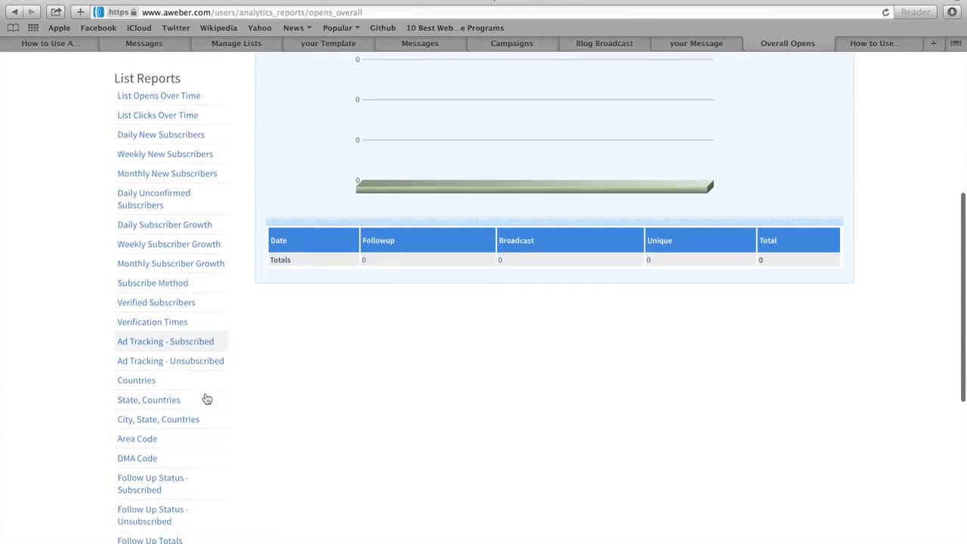
pyautogui.scroll(-1, 207, 399)
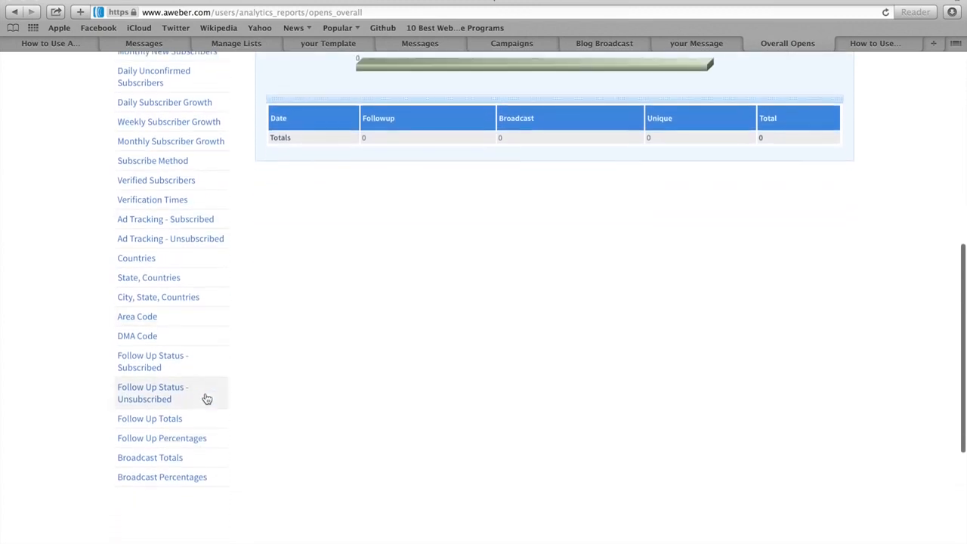
pyautogui.scroll(11, 207, 399)
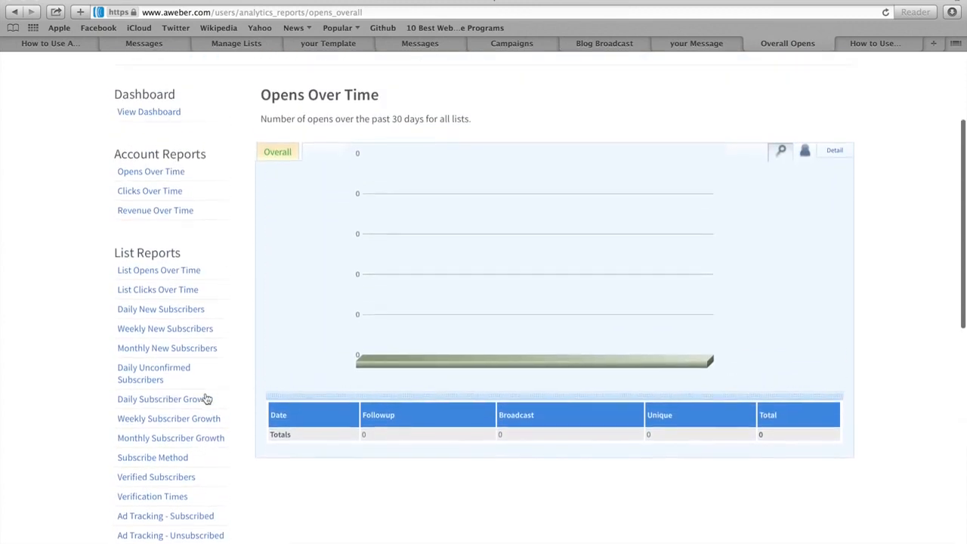
pyautogui.scroll(3, 207, 399)
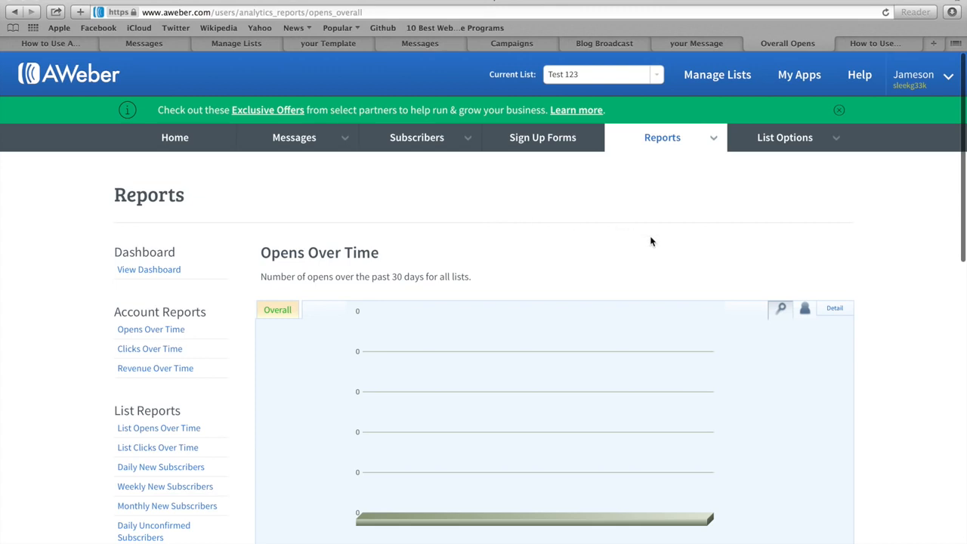
pyautogui.click(834, 310)
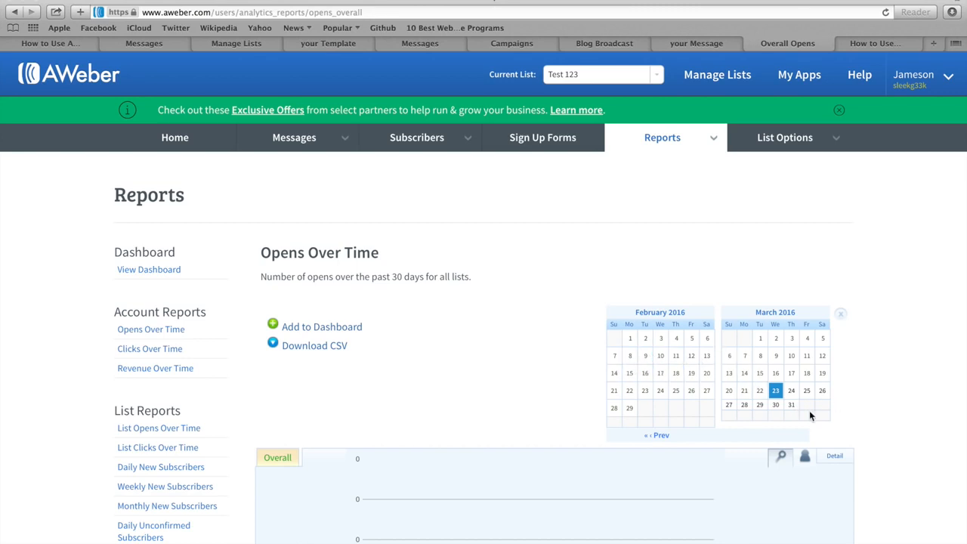
pyautogui.click(836, 456)
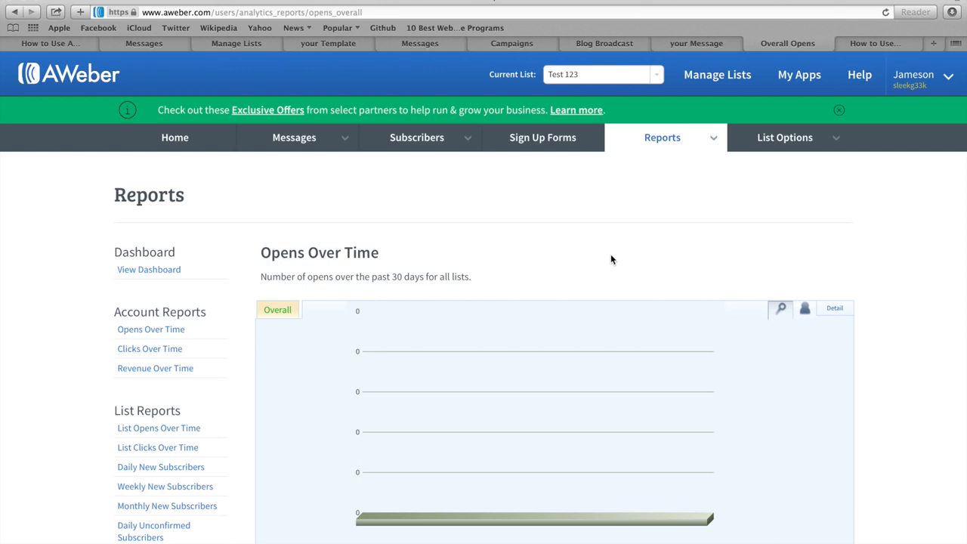
# Replace the tutorial post's URL path with wp-admin to reach the WordPress Dashboard.
pyautogui.click(879, 44)
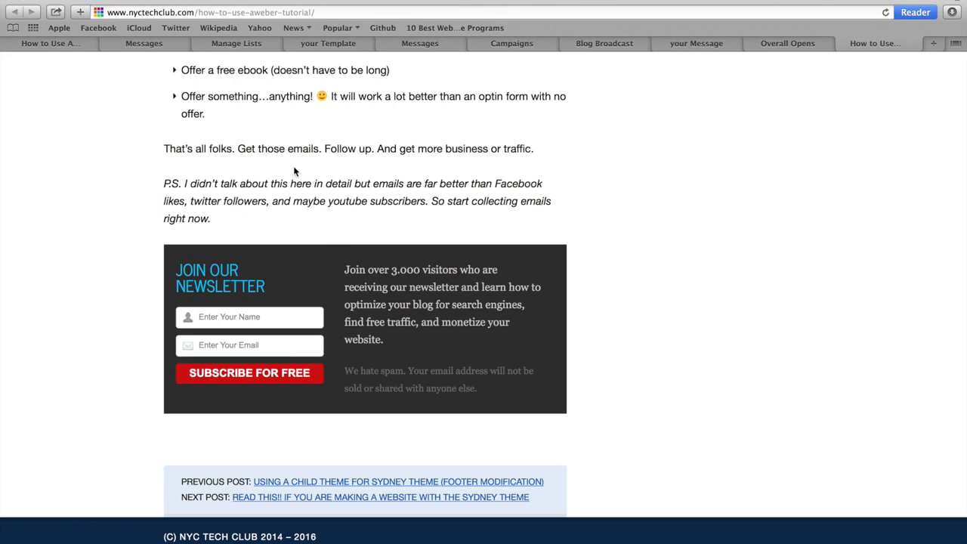
pyautogui.moveTo(198, 12); pyautogui.dragTo(316, 12)
pyautogui.write('wp-admin')
pyautogui.press('Return')
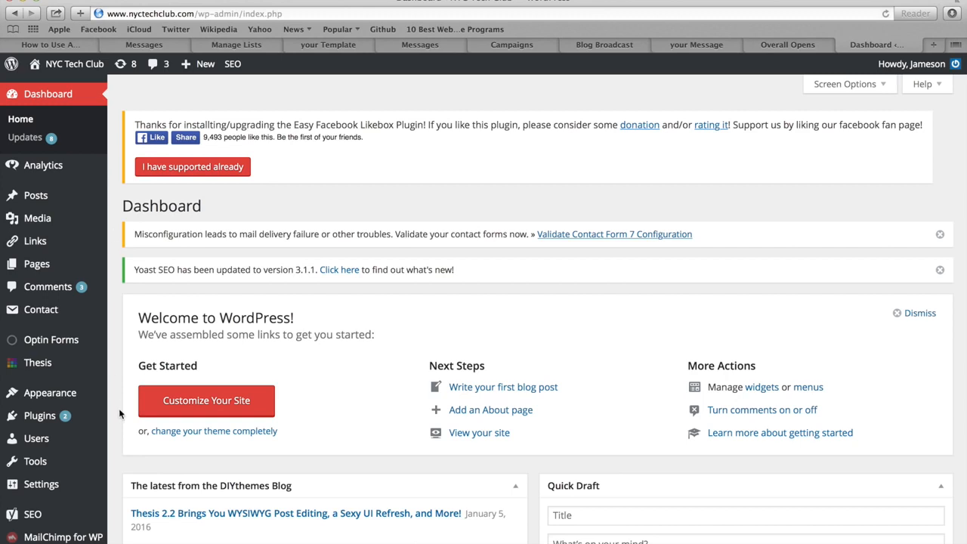
# Search new plugins for 'Optin Forms', then open its settings showing AWeber as email solution.
pyautogui.moveTo(42, 409)
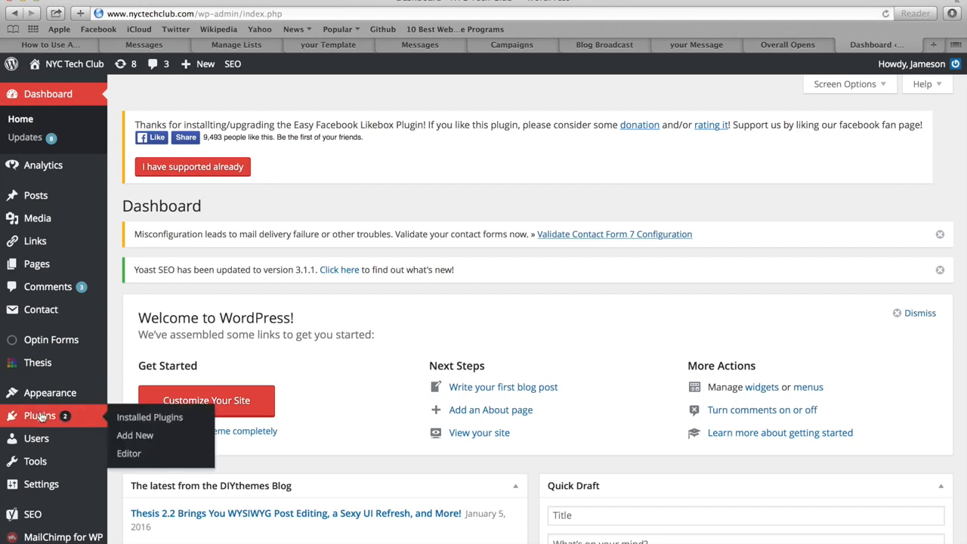
pyautogui.click(135, 435)
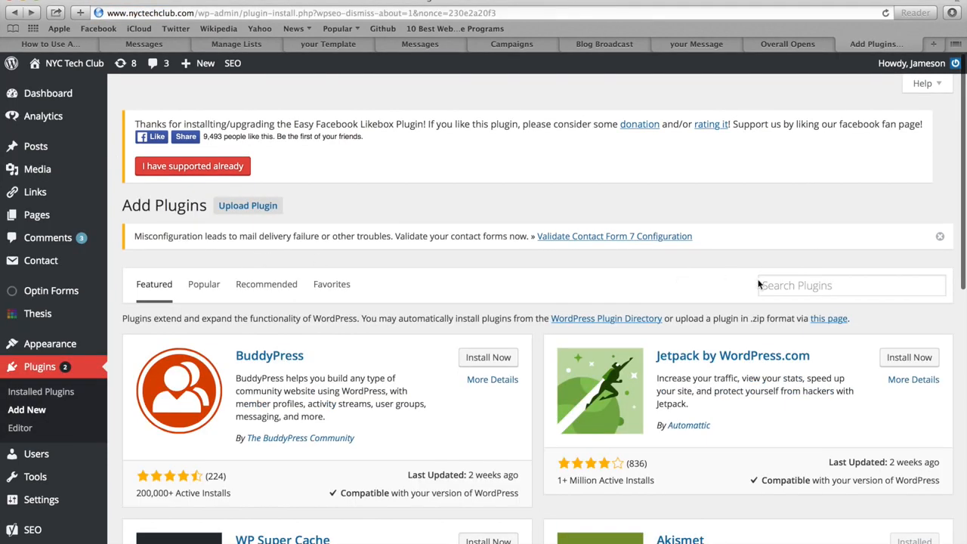
pyautogui.click(814, 285)
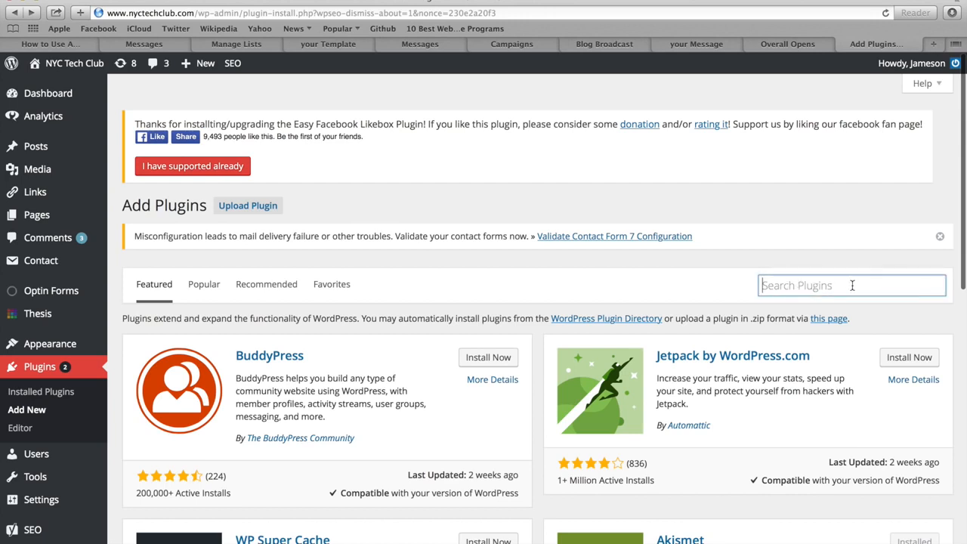
pyautogui.write('Optin Forms')
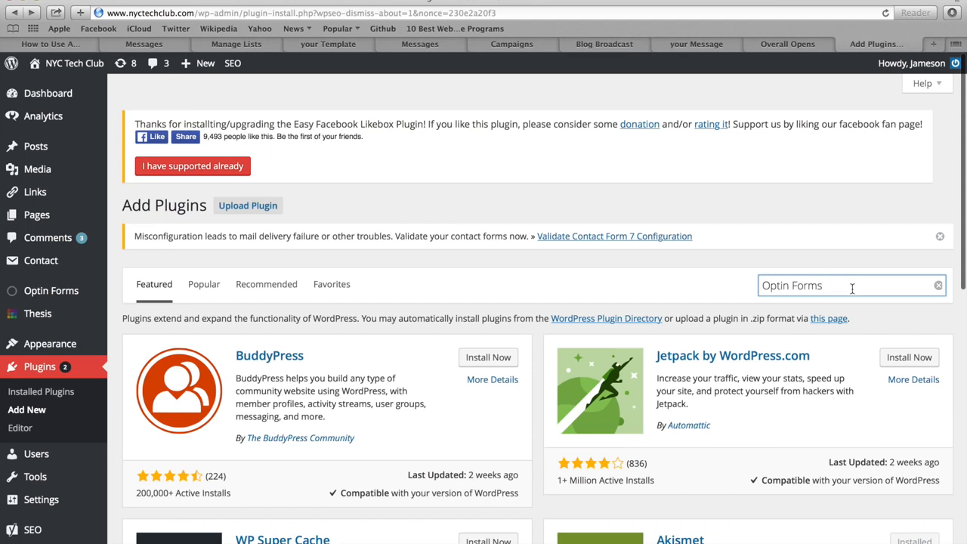
pyautogui.press('Return')
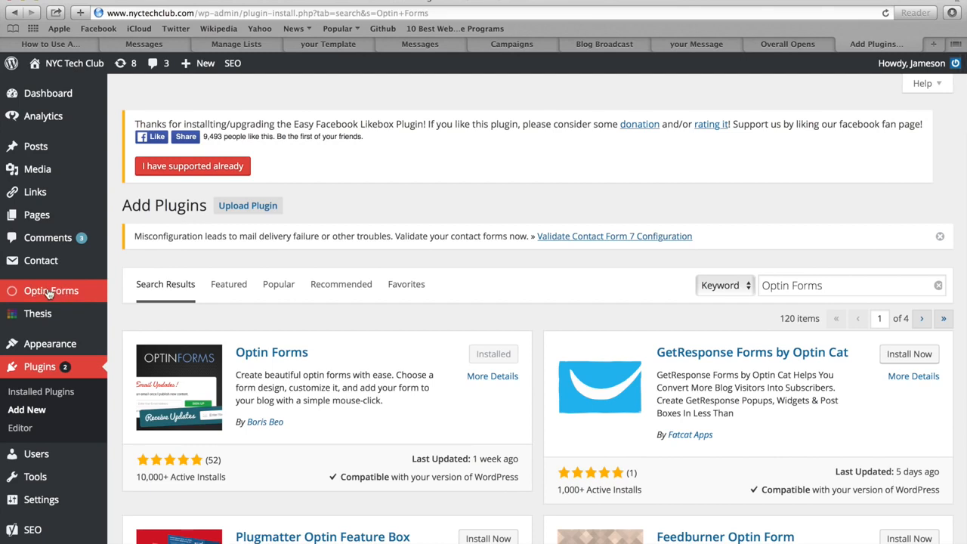
pyautogui.click(49, 293)
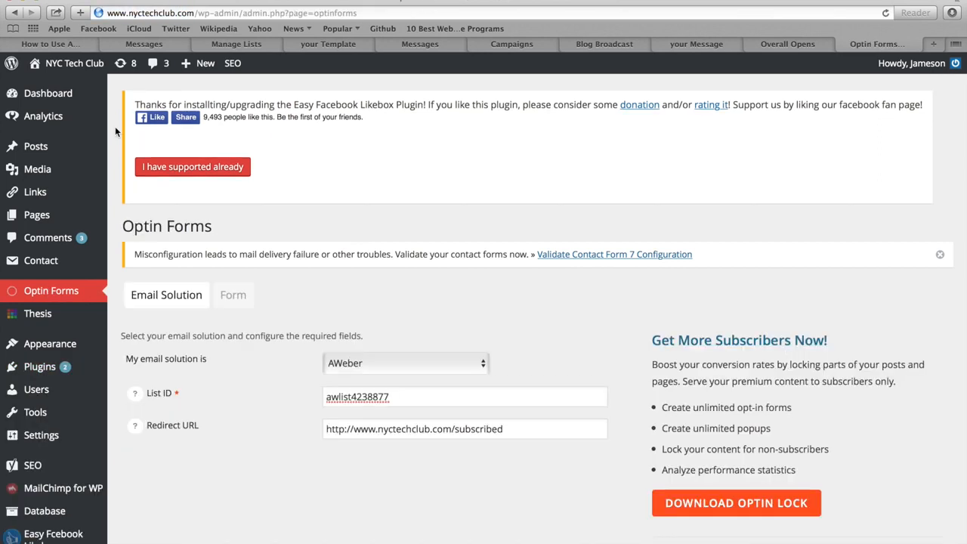